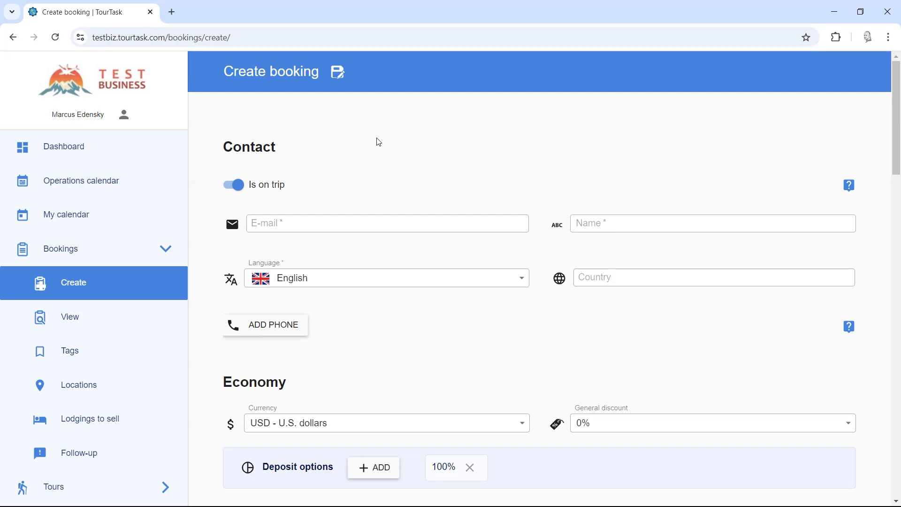
# Step: Enter the contact's e-mail address and fill in their full name from the autofill suggestion
pyautogui.click(321, 230)
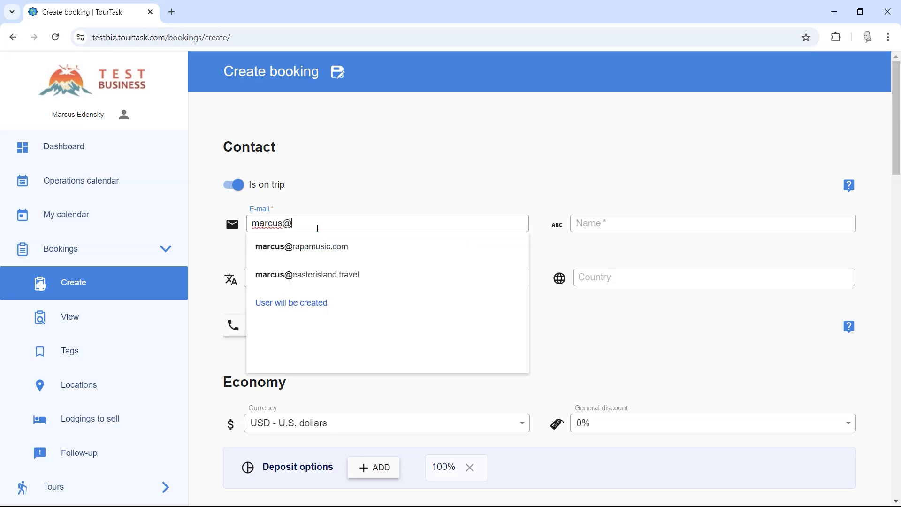
pyautogui.press('Tab')
pyautogui.write('M')
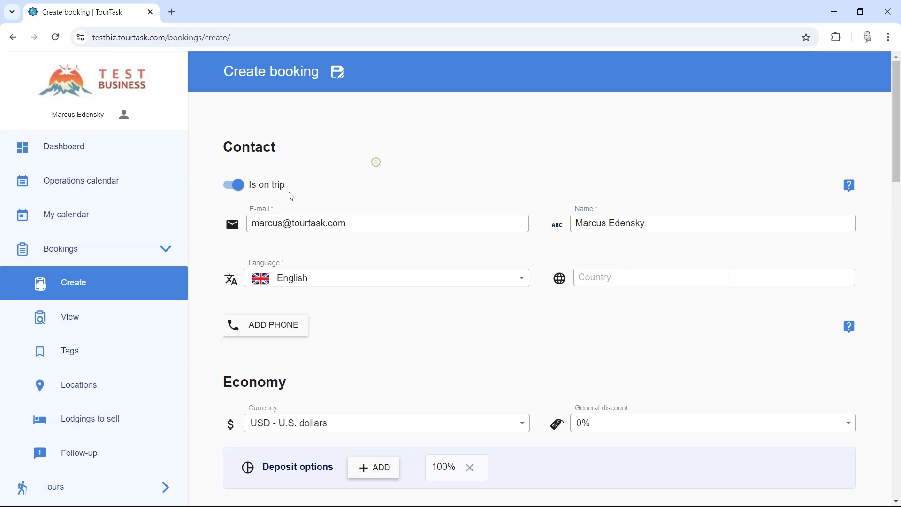
# Step: Keep the contact marked as on the trip, check that option's explanation, and leave the language as English
pyautogui.click(240, 186)
pyautogui.click(248, 188)
pyautogui.moveTo(662, 224); pyautogui.dragTo(521, 216)
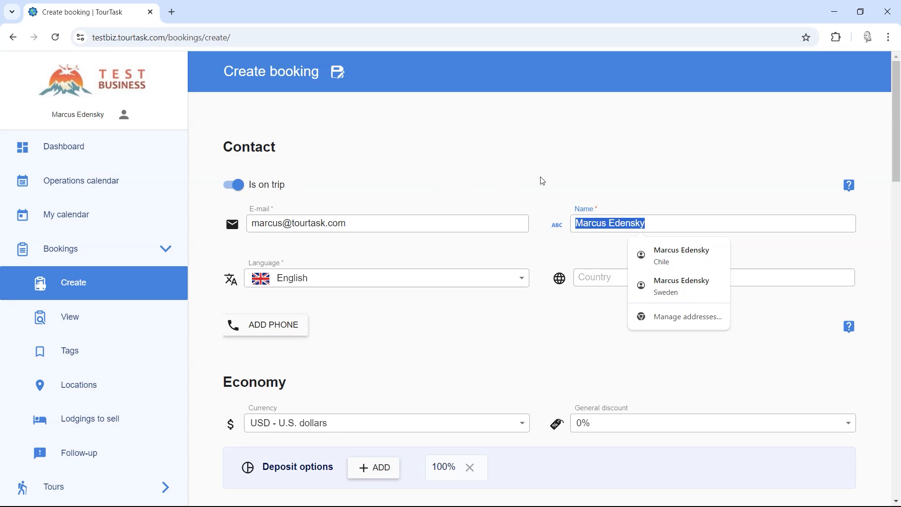
pyautogui.click(619, 224)
pyautogui.click(676, 224)
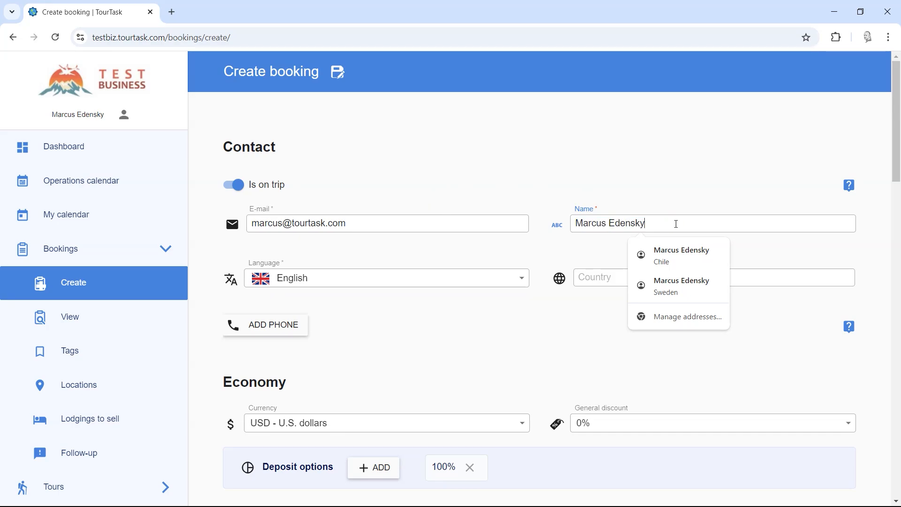
pyautogui.scroll(-1, 484, 322)
pyautogui.scroll(2, 487, 312)
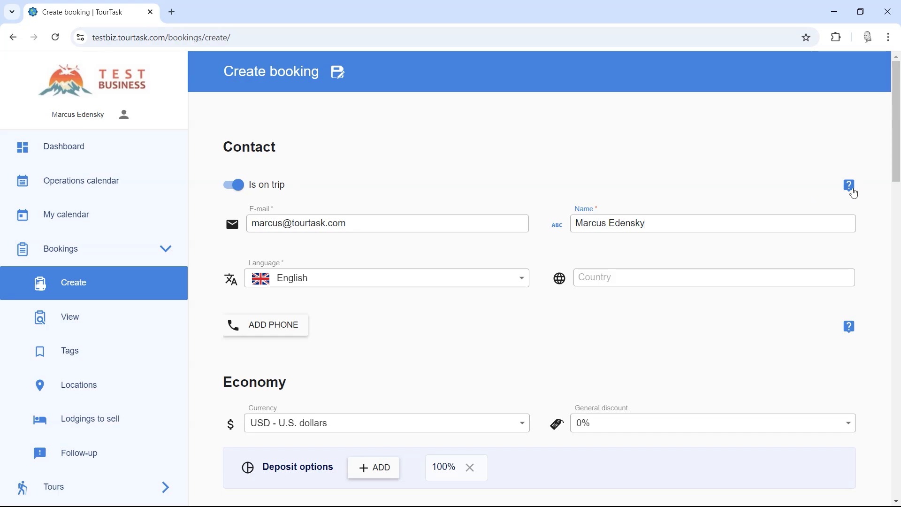
pyautogui.click(851, 189)
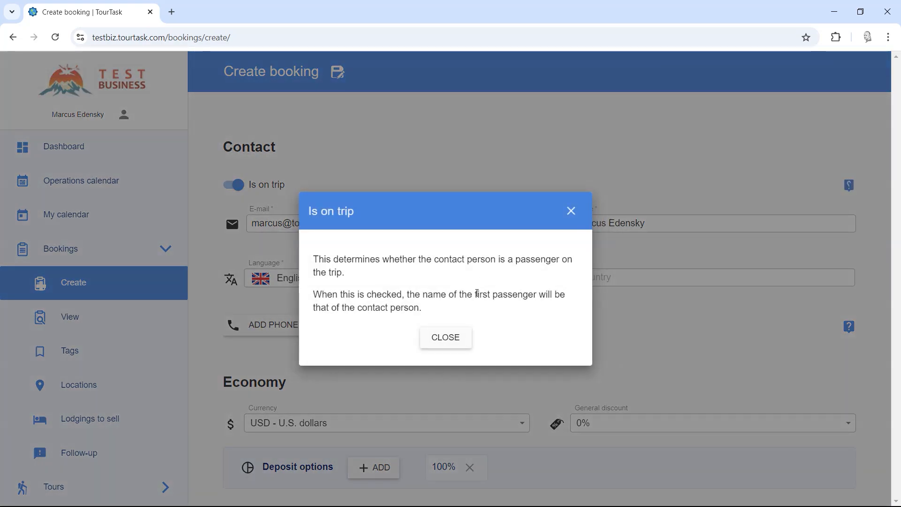
pyautogui.click(452, 339)
pyautogui.click(304, 281)
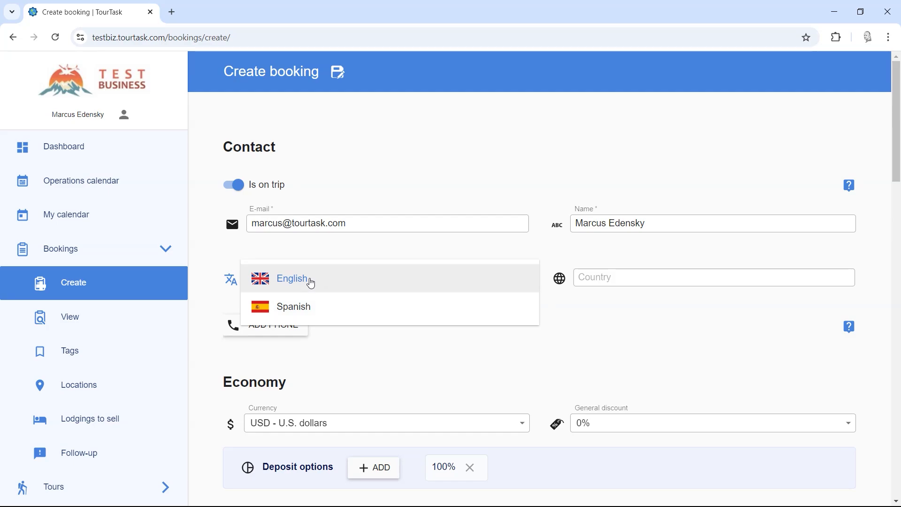
pyautogui.click(312, 284)
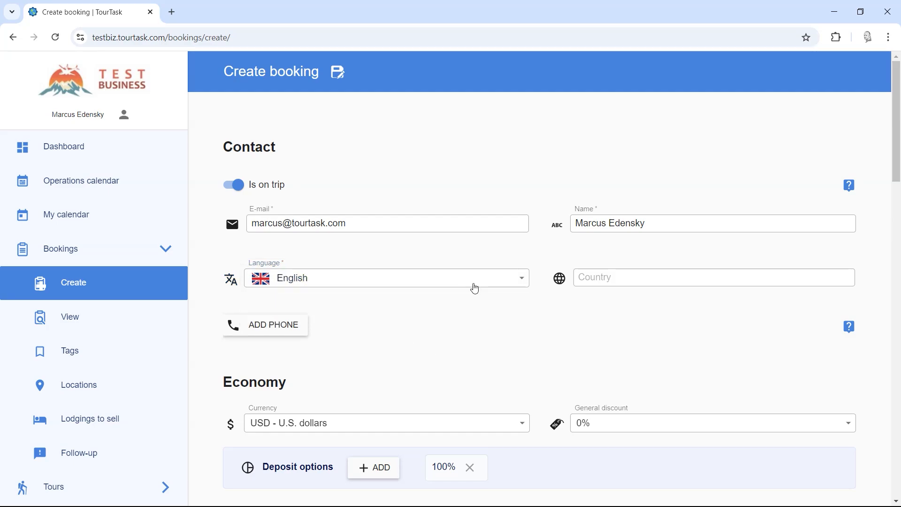
# Step: Set the contact's country to USA
pyautogui.click(621, 283)
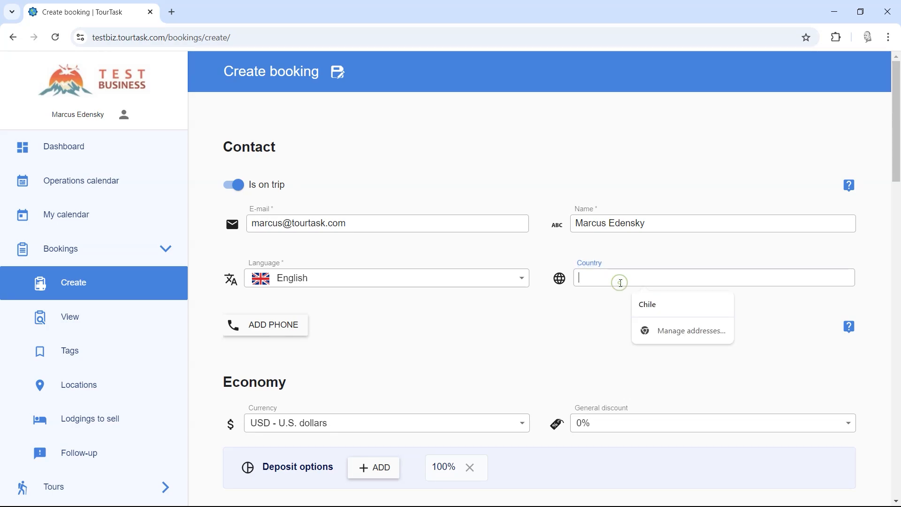
pyautogui.write('USA')
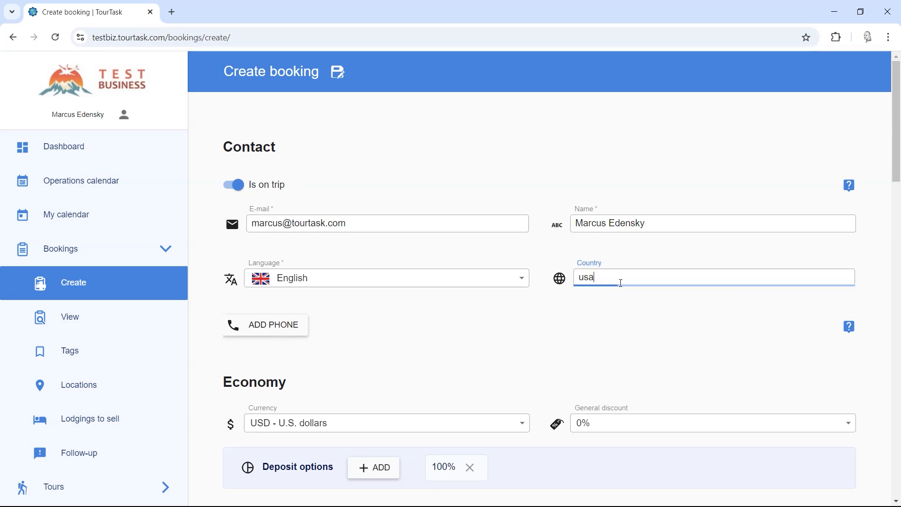
pyautogui.click(619, 311)
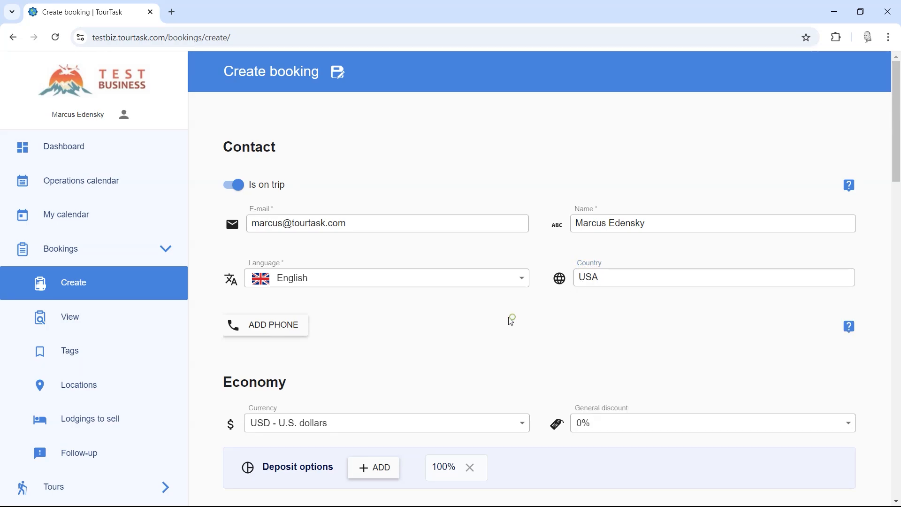
# Step: Add a contact phone with country Chile (+56), enter its number, and add a second phone row
pyautogui.scroll(-1, 450, 300)
pyautogui.click(292, 273)
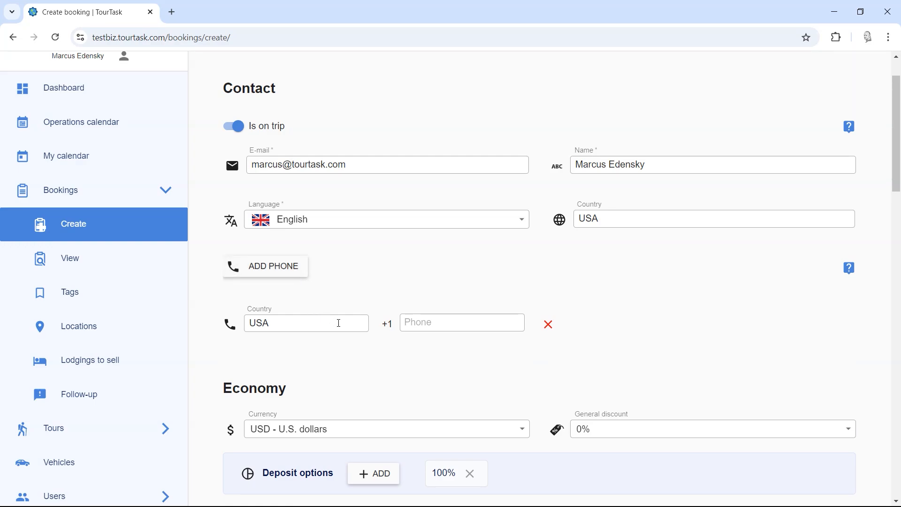
pyautogui.click(289, 320)
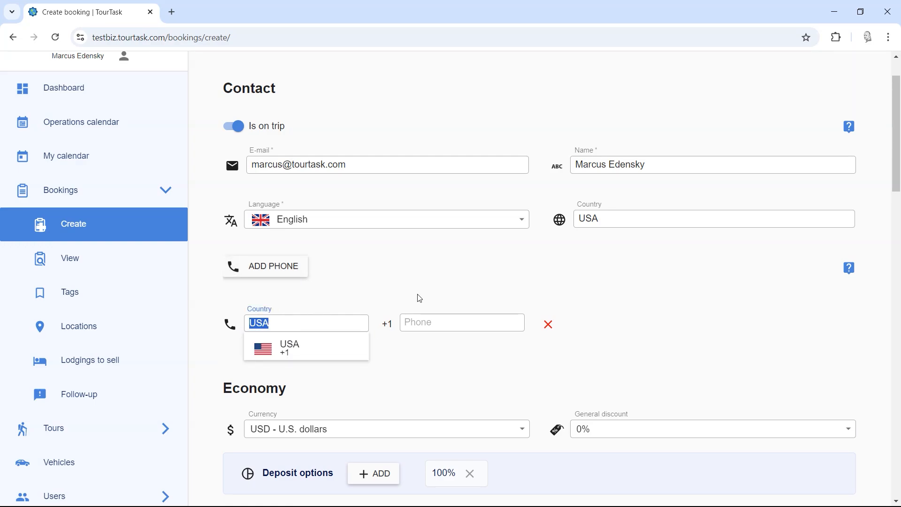
pyautogui.write('chile')
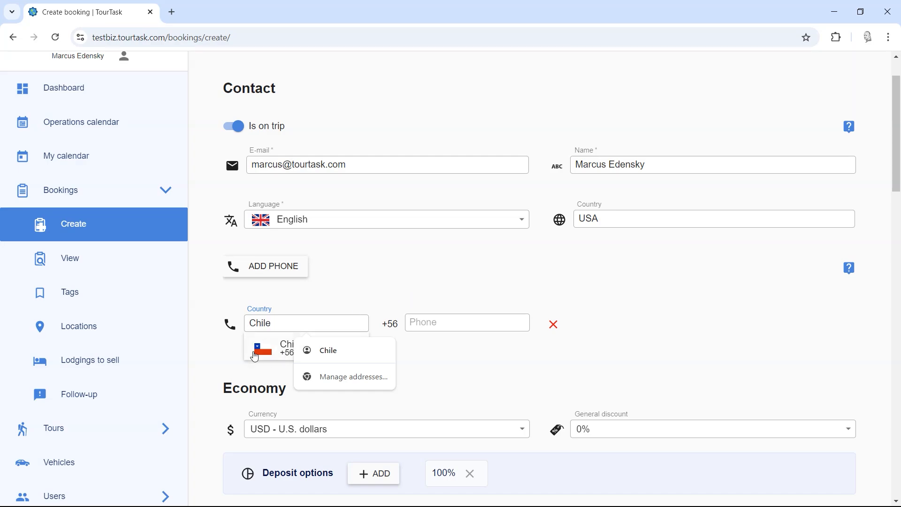
pyautogui.click(259, 350)
pyautogui.click(440, 325)
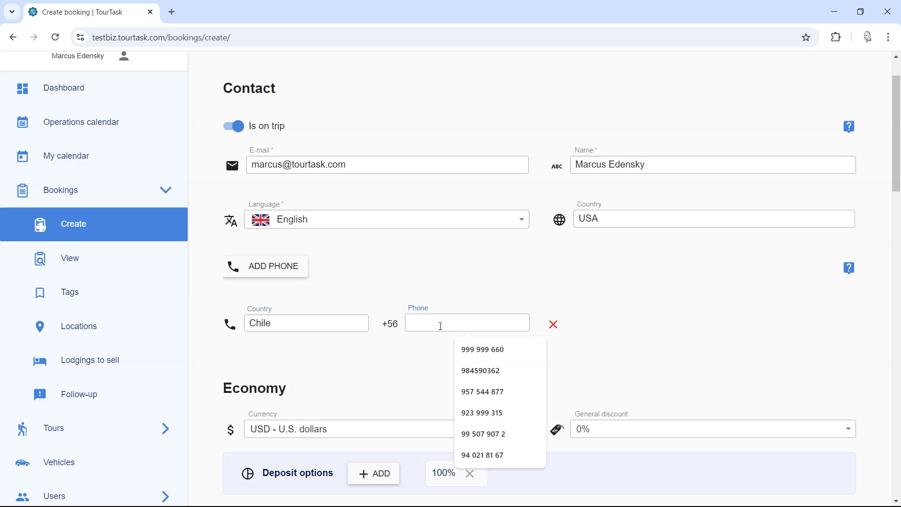
pyautogui.write('123 456 789')
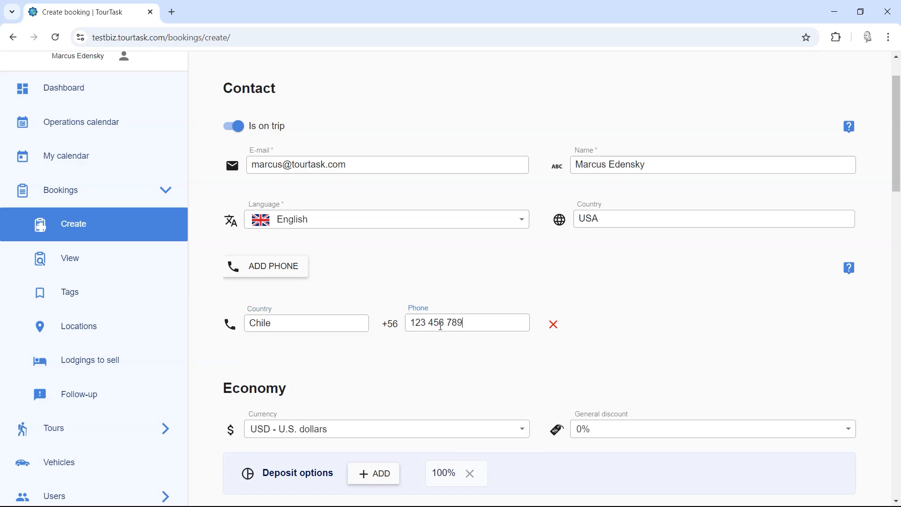
pyautogui.scroll(-3, 435, 298)
pyautogui.click(297, 159)
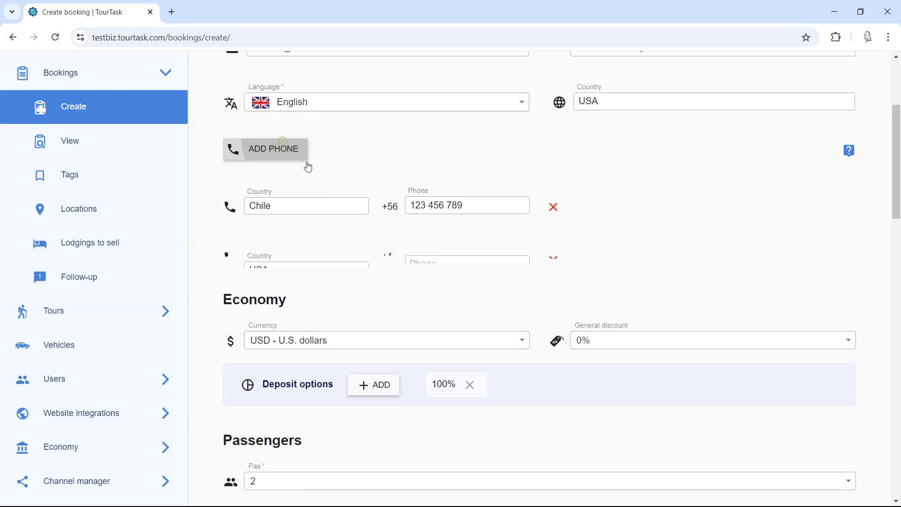
# Step: Remove the extra empty phone row and keep U.S. dollars in the currency list
pyautogui.click(554, 268)
pyautogui.scroll(-3, 408, 254)
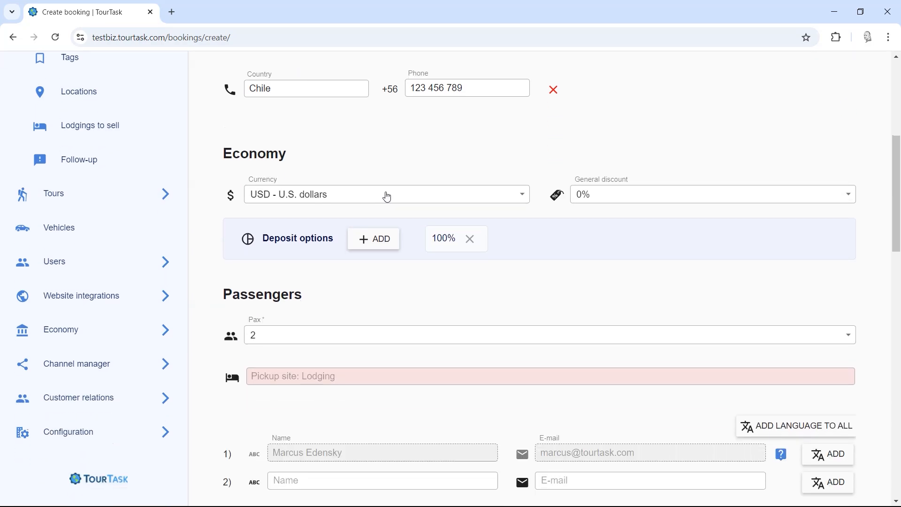
pyautogui.scroll(-2, 367, 141)
pyautogui.scroll(3, 348, 153)
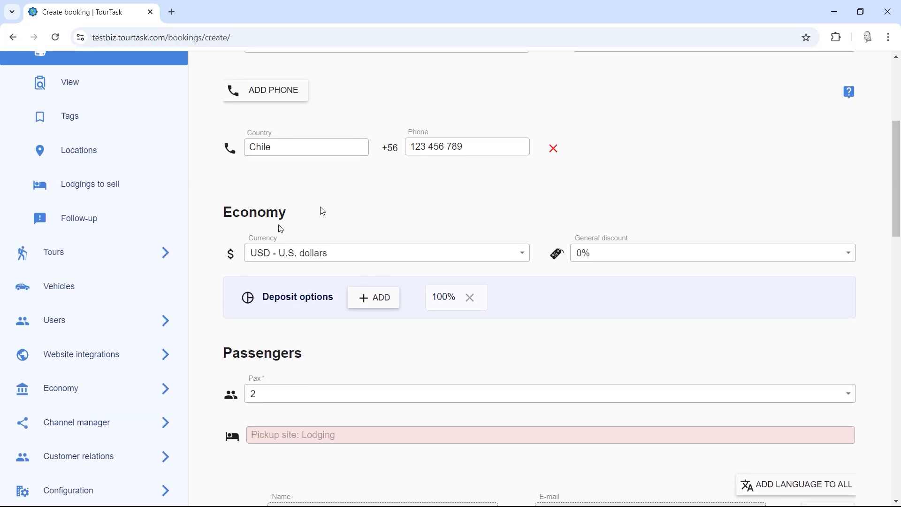
pyautogui.click(289, 255)
pyautogui.click(635, 208)
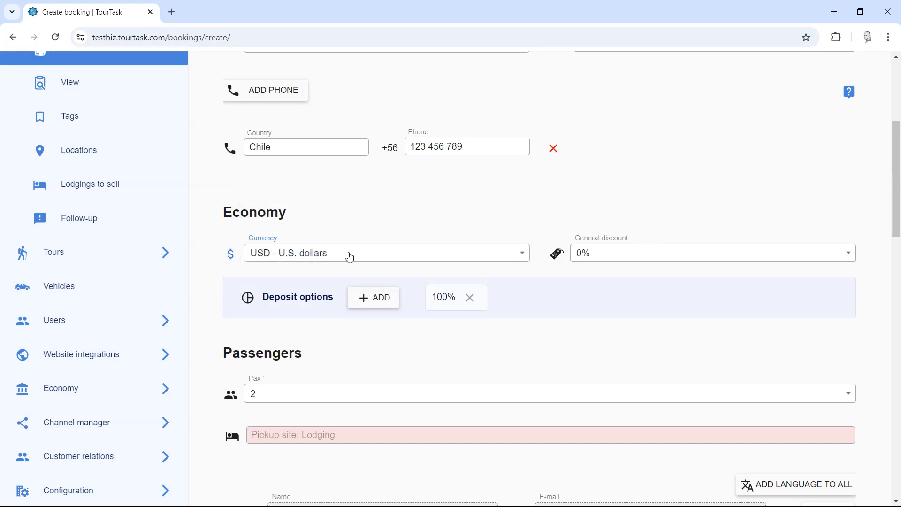
pyautogui.click(351, 258)
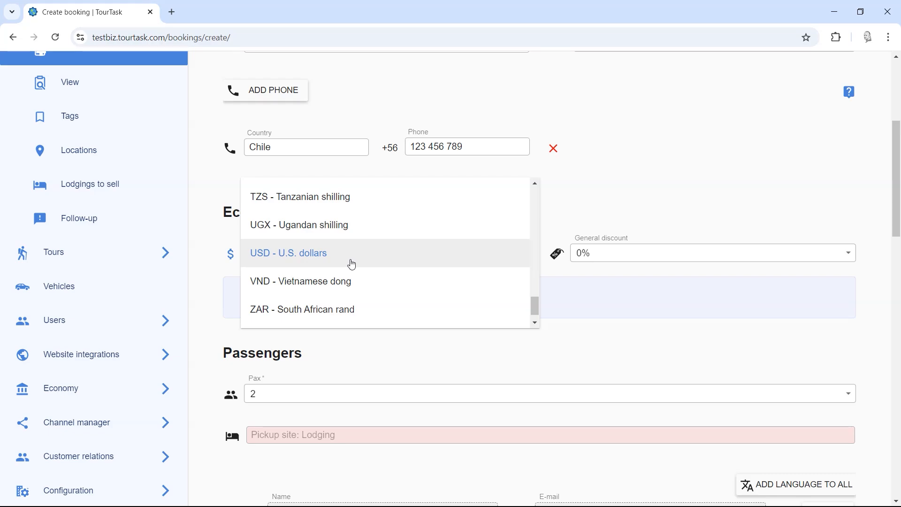
pyautogui.moveTo(533, 305); pyautogui.dragTo(533, 310)
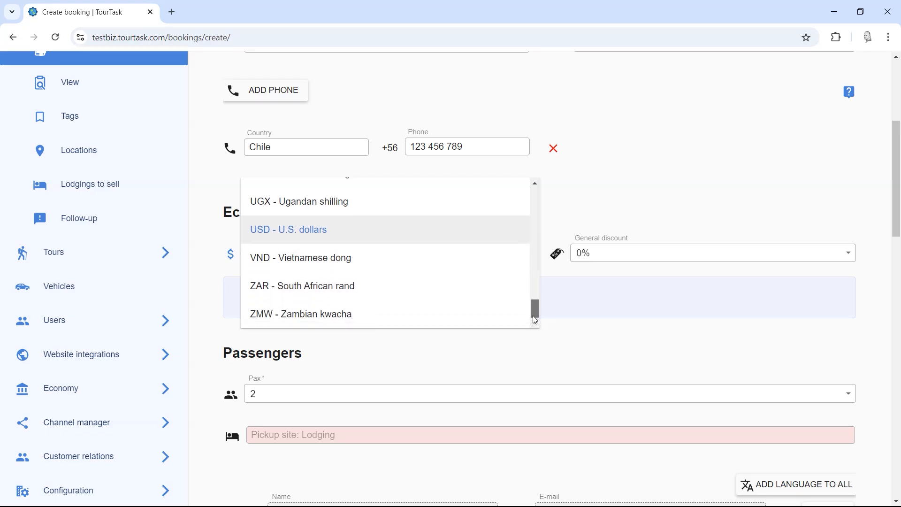
pyautogui.moveTo(535, 315); pyautogui.dragTo(536, 304)
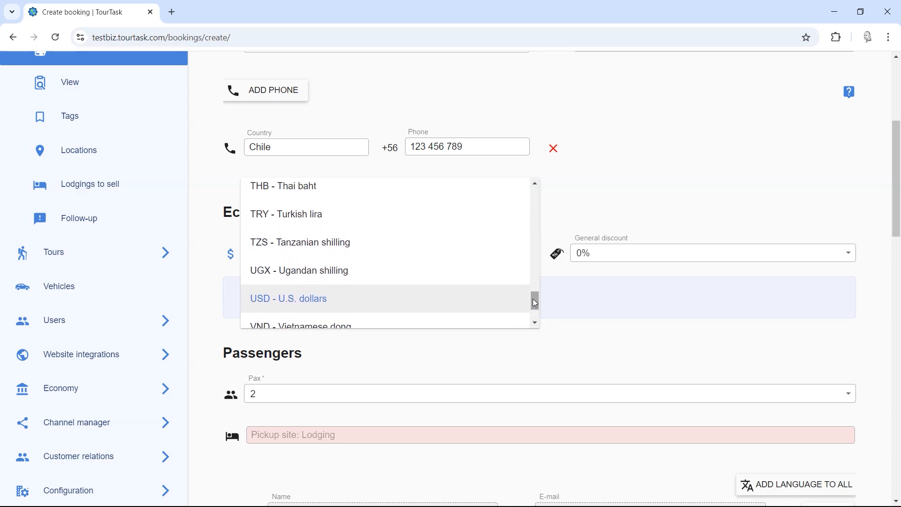
pyautogui.click(365, 303)
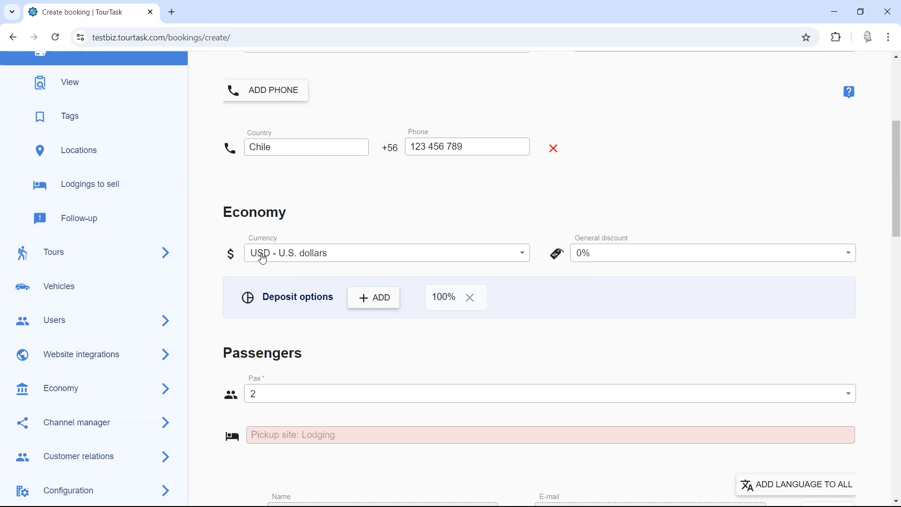
# Step: Switch the booking currency to Mexican peso and dismiss the currency-change explanation
pyautogui.click(298, 257)
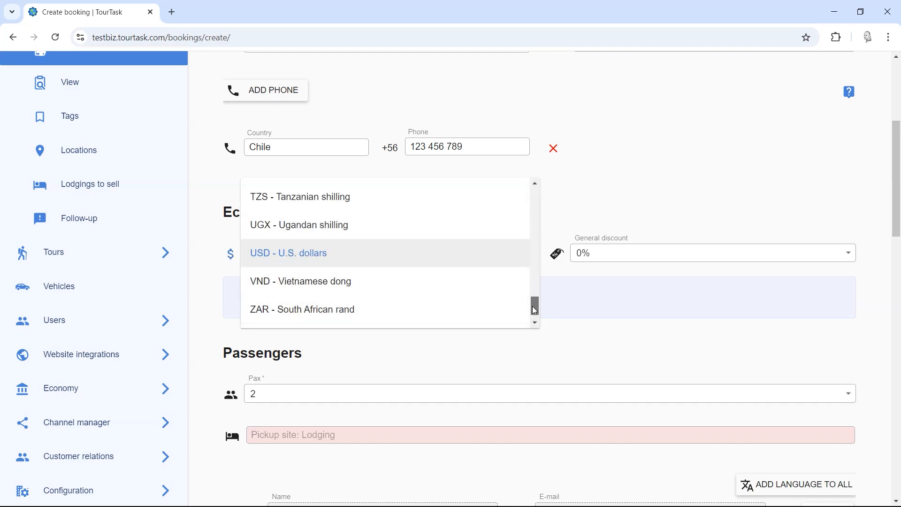
pyautogui.moveTo(534, 305); pyautogui.dragTo(535, 258)
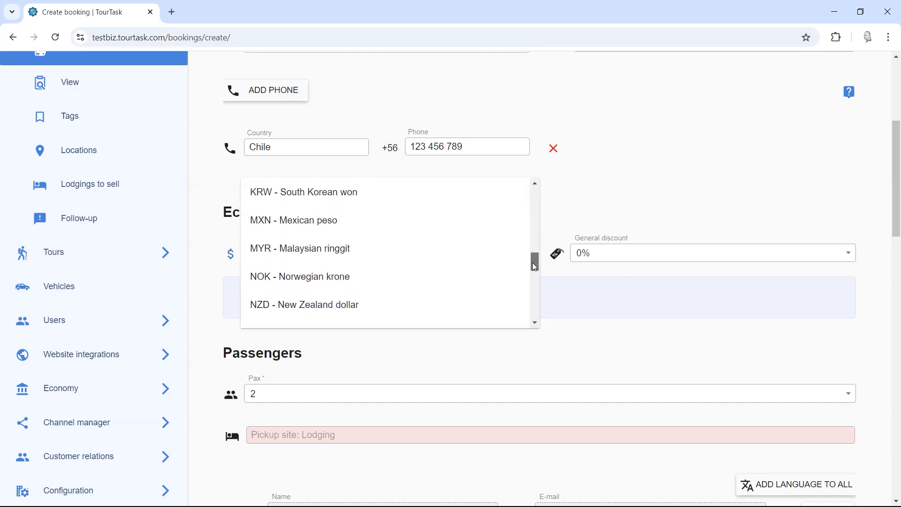
pyautogui.click(330, 227)
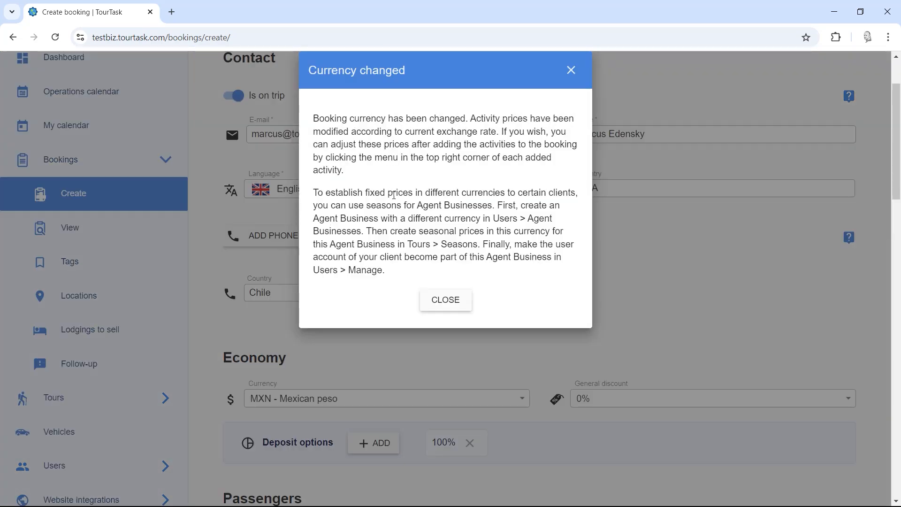
pyautogui.moveTo(309, 70); pyautogui.dragTo(476, 233)
pyautogui.click(475, 234)
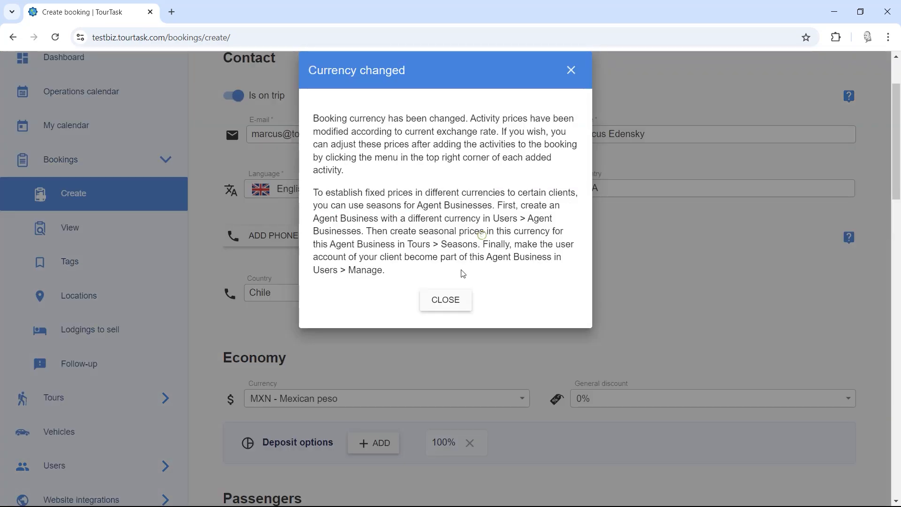
pyautogui.click(438, 305)
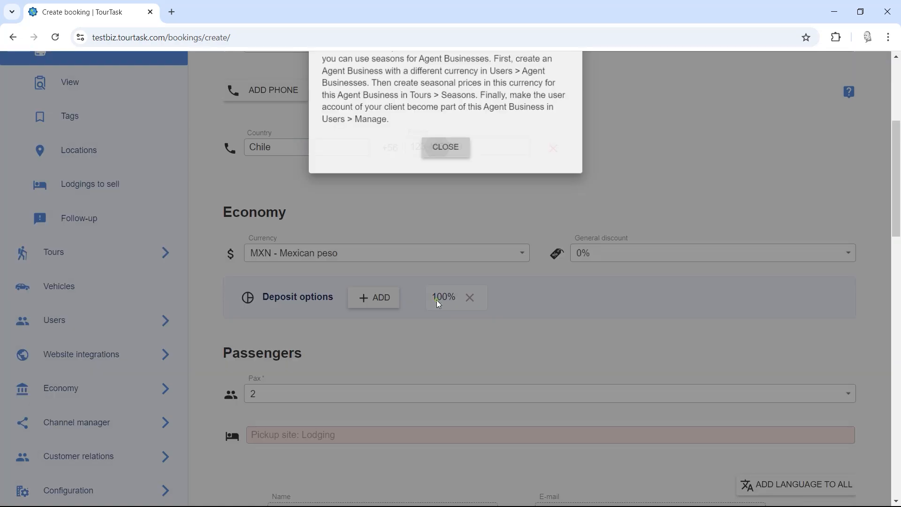
# Step: Change the booking currency back to USD - U.S. dollars
pyautogui.scroll(1, 440, 254)
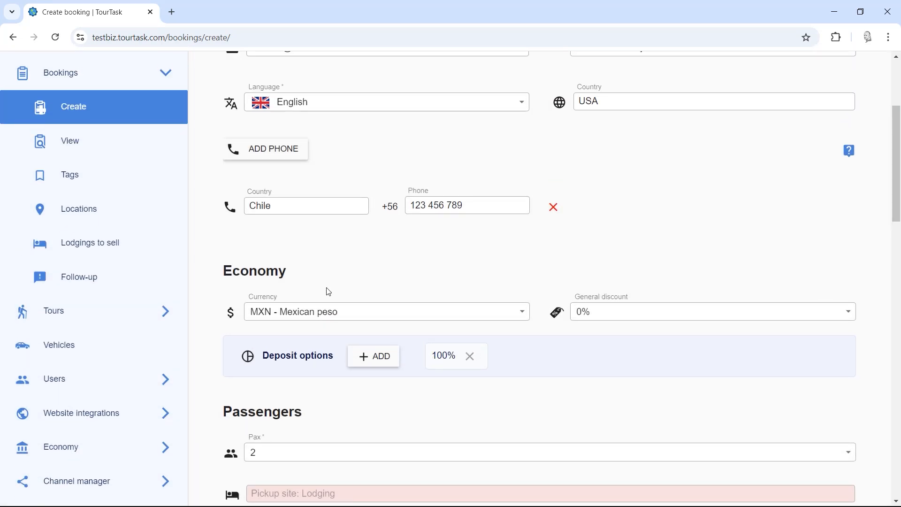
pyautogui.click(316, 318)
pyautogui.scroll(-5, 317, 320)
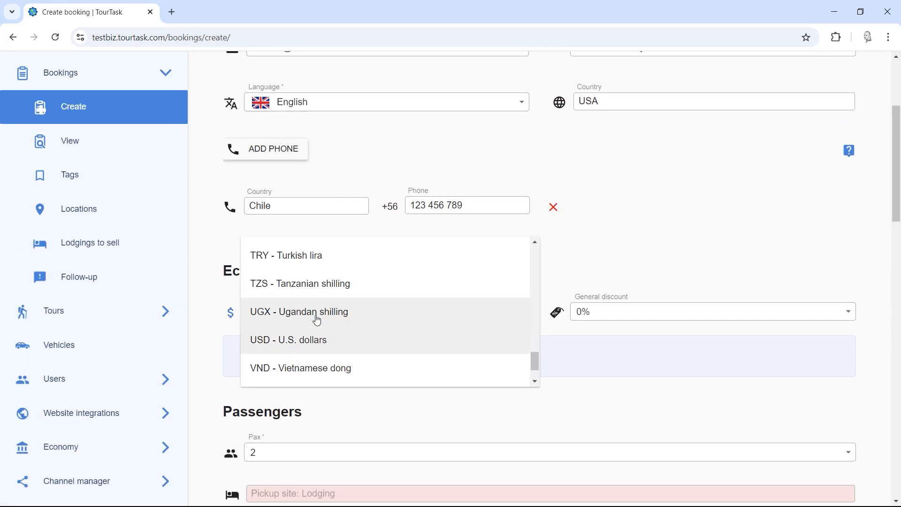
pyautogui.click(291, 342)
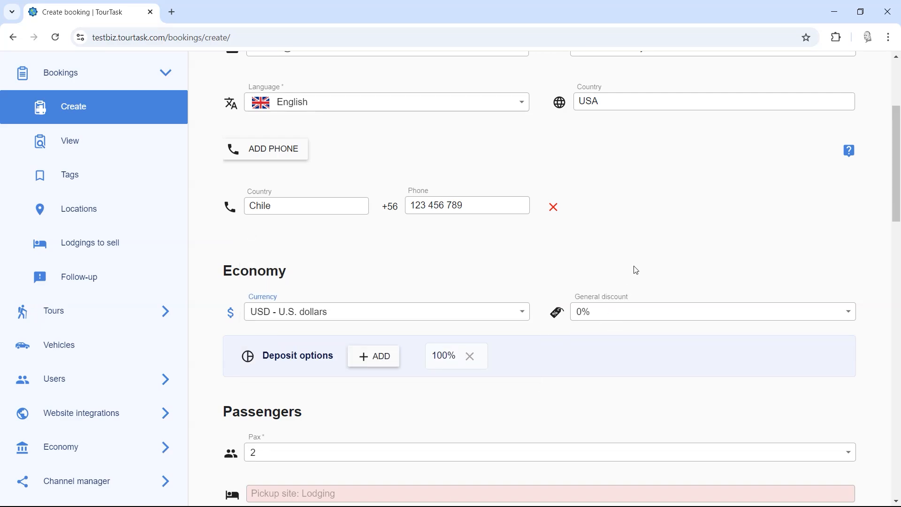
pyautogui.scroll(-1, 629, 259)
pyautogui.click(610, 260)
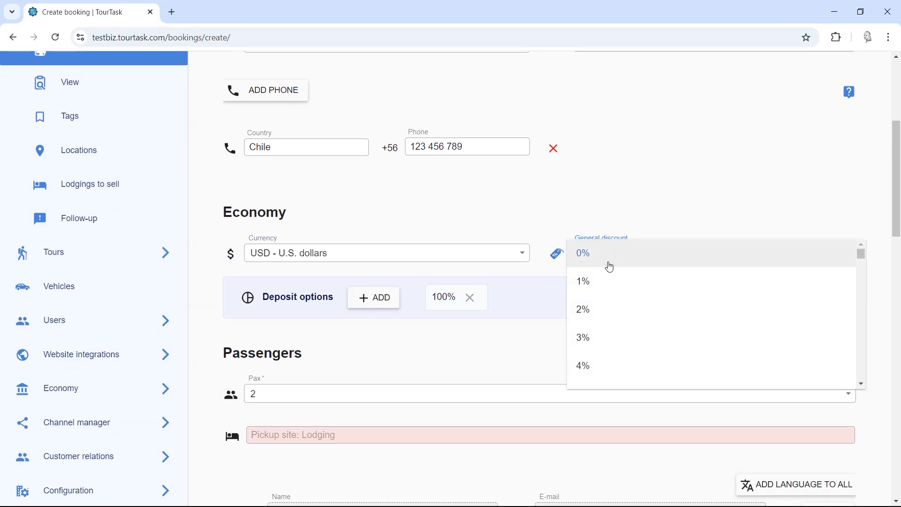
pyautogui.scroll(-5, 613, 325)
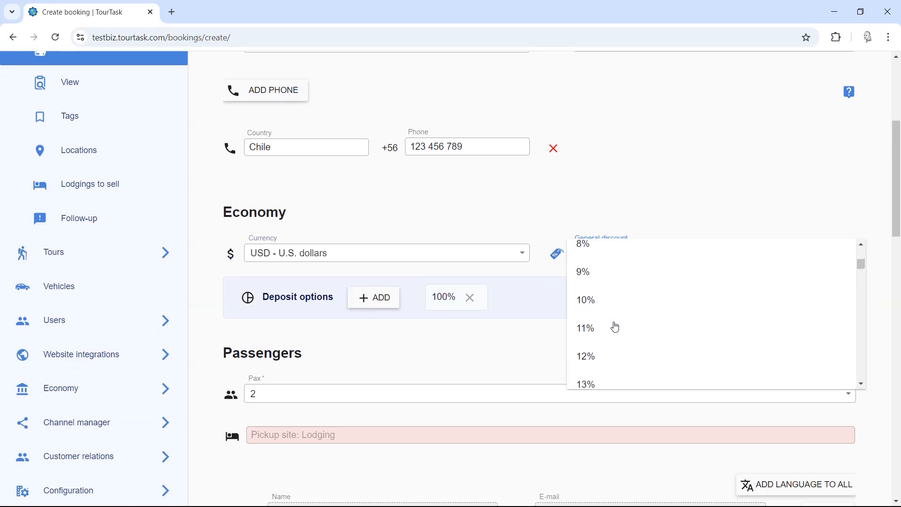
pyautogui.click(613, 303)
pyautogui.scroll(4, 615, 303)
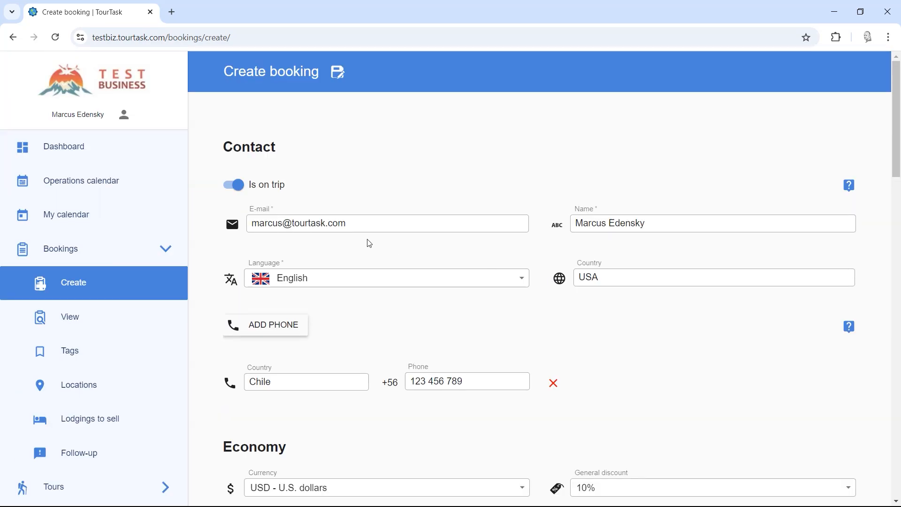
pyautogui.moveTo(347, 224); pyautogui.dragTo(239, 220)
pyautogui.click(587, 335)
pyautogui.scroll(-3, 630, 340)
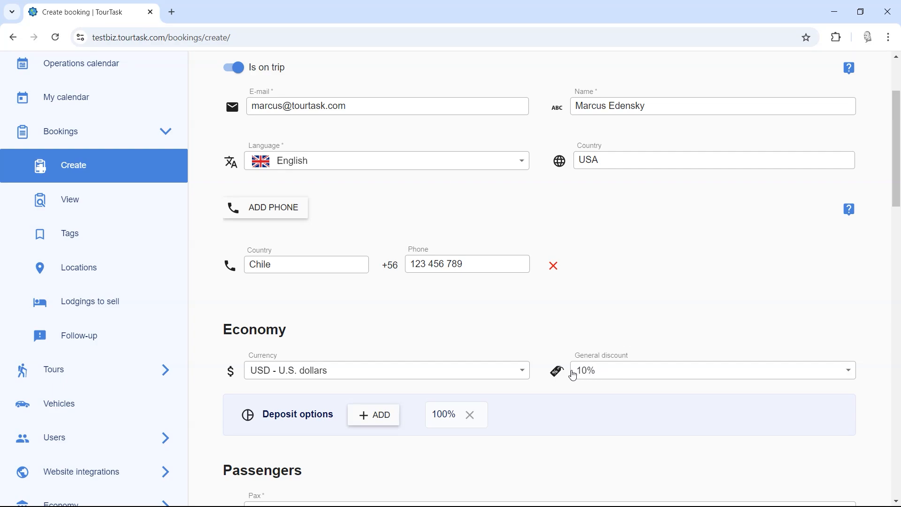
pyautogui.click(593, 375)
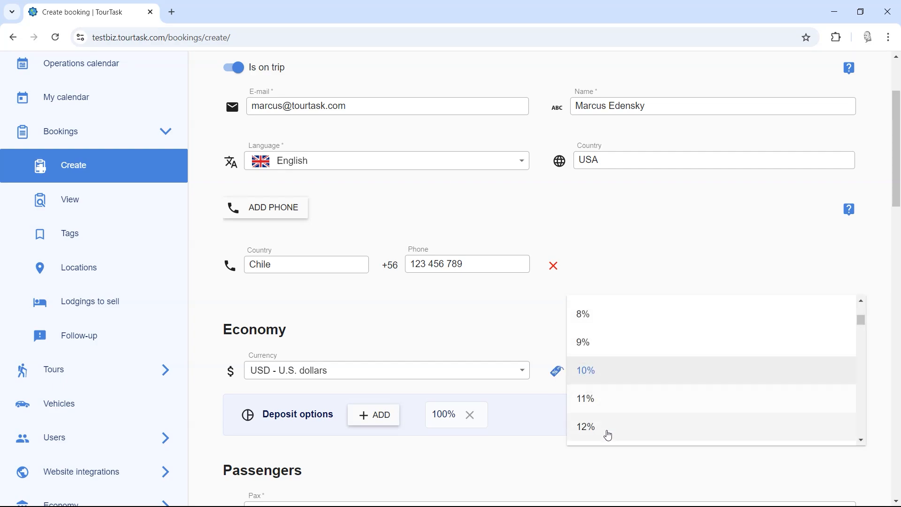
pyautogui.click(610, 379)
pyautogui.scroll(-1, 653, 309)
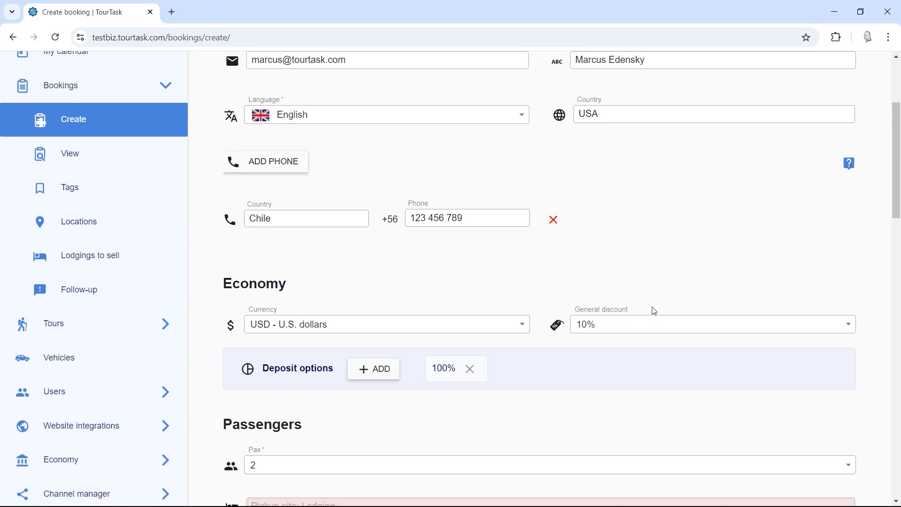
pyautogui.scroll(1, 653, 309)
pyautogui.click(610, 371)
pyautogui.scroll(5, 611, 362)
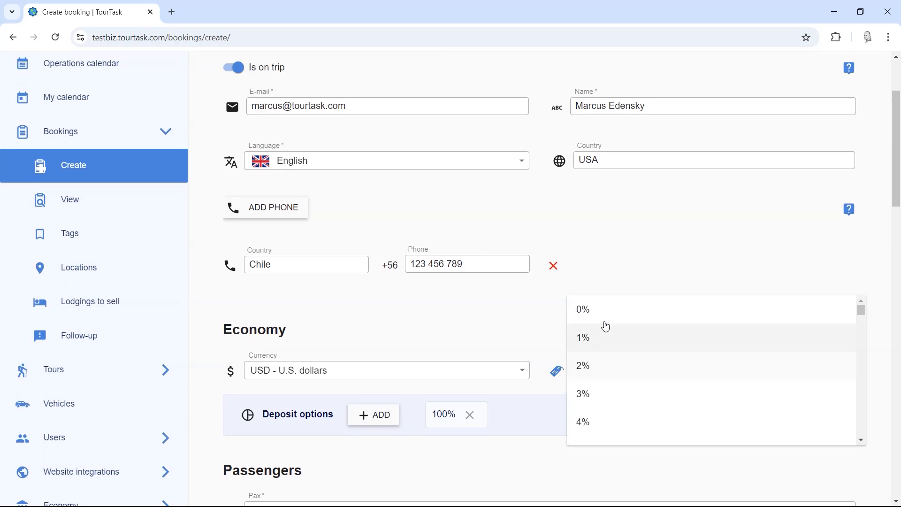
pyautogui.scroll(-5, 614, 371)
pyautogui.scroll(5, 615, 381)
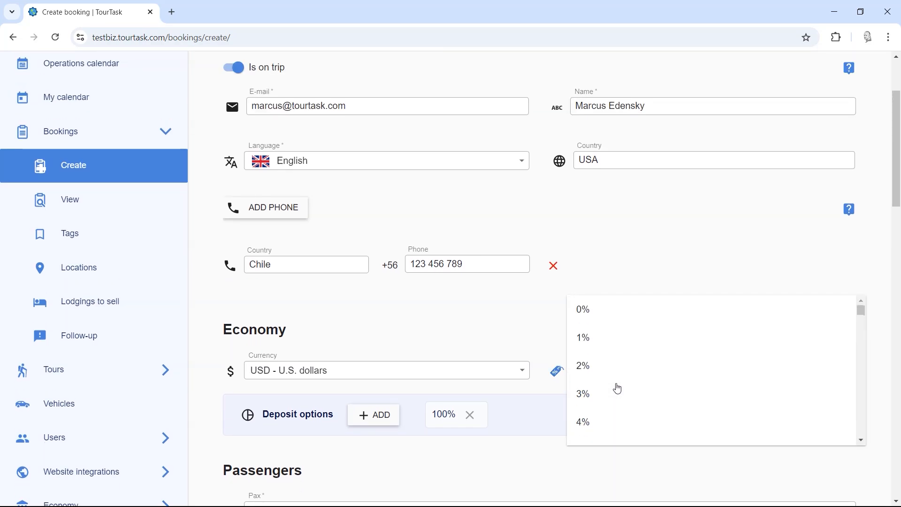
pyautogui.click(518, 327)
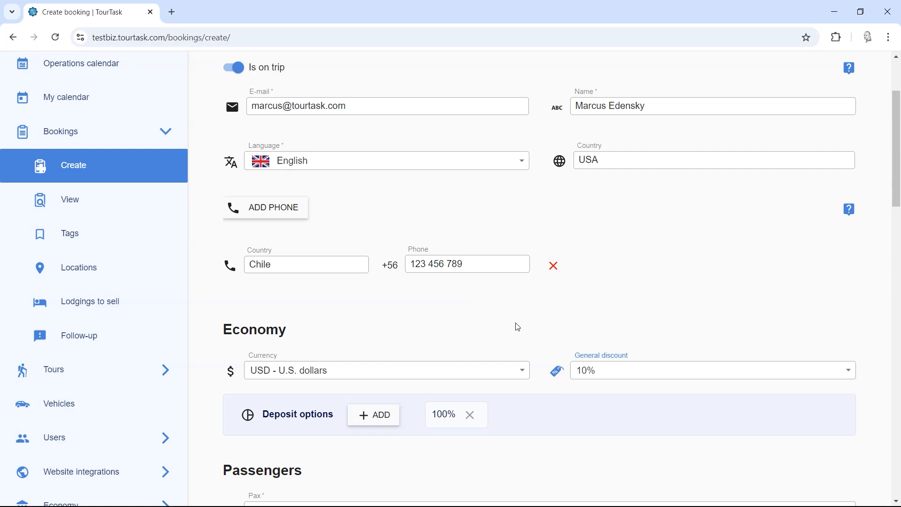
pyautogui.scroll(-4, 480, 287)
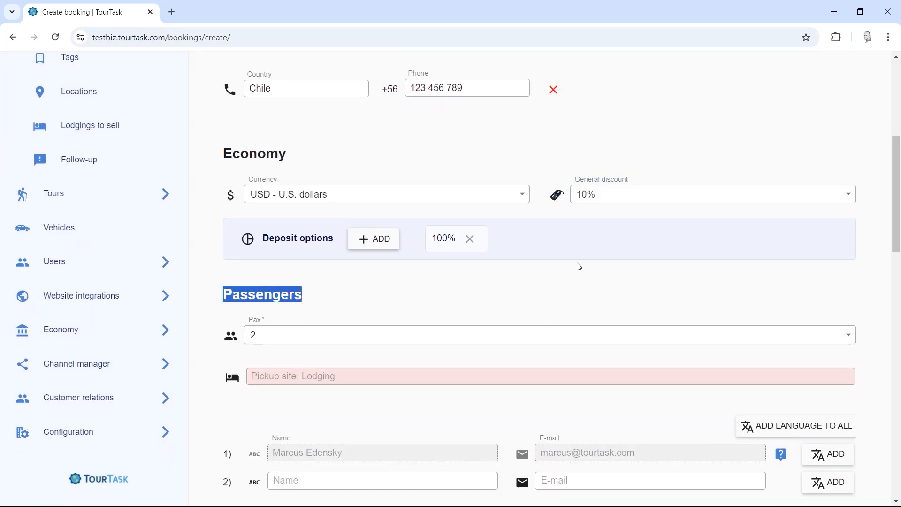
pyautogui.click(589, 203)
pyautogui.scroll(5, 590, 204)
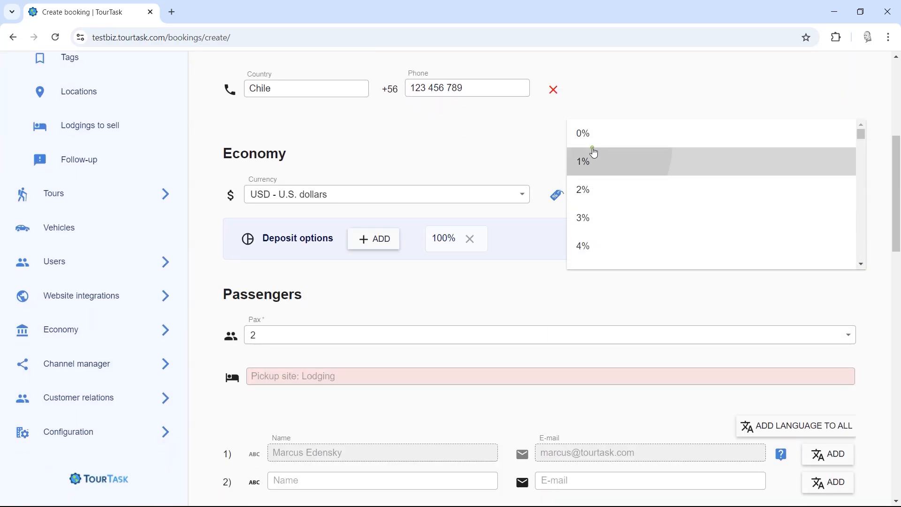
pyautogui.click(592, 133)
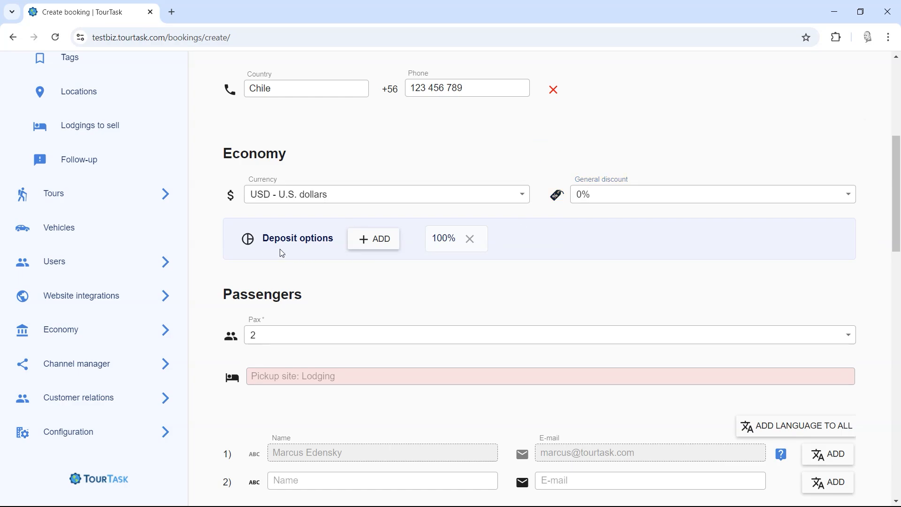
# Step: Add a second deposit option with a percentage of 50
pyautogui.click(374, 241)
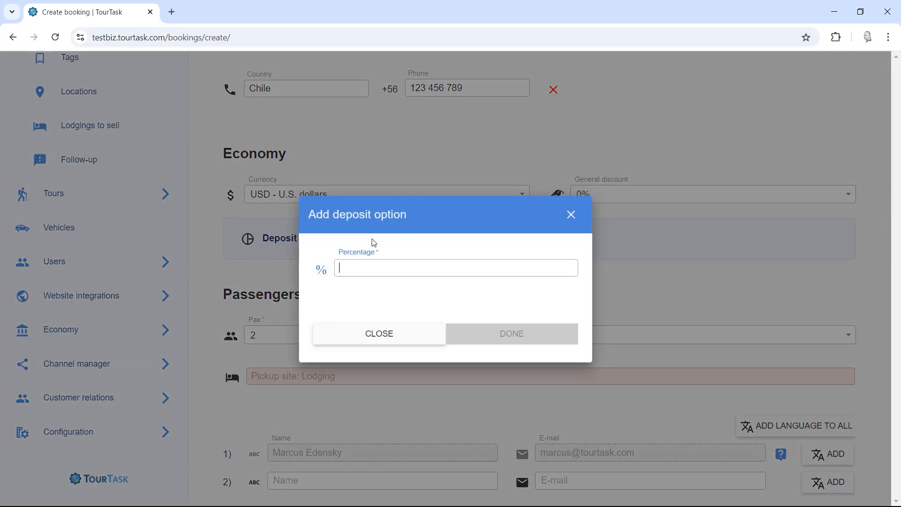
pyautogui.write('50')
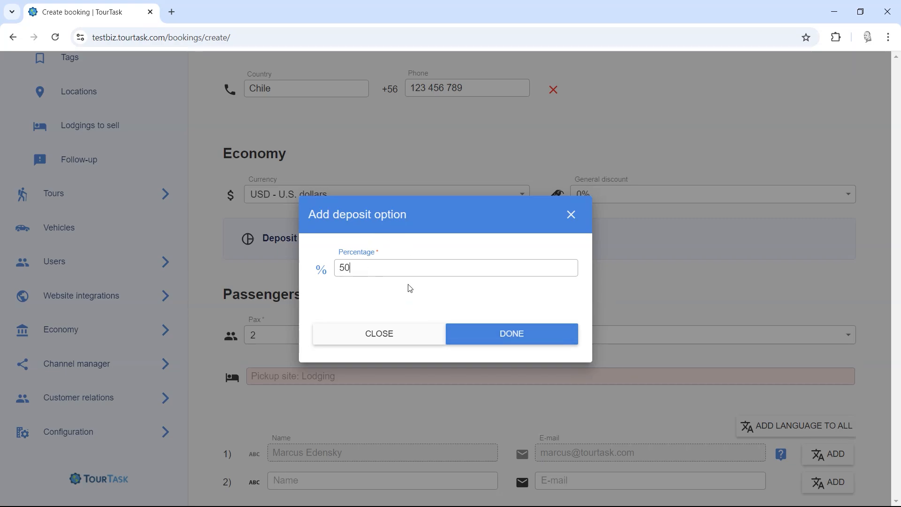
pyautogui.click(481, 332)
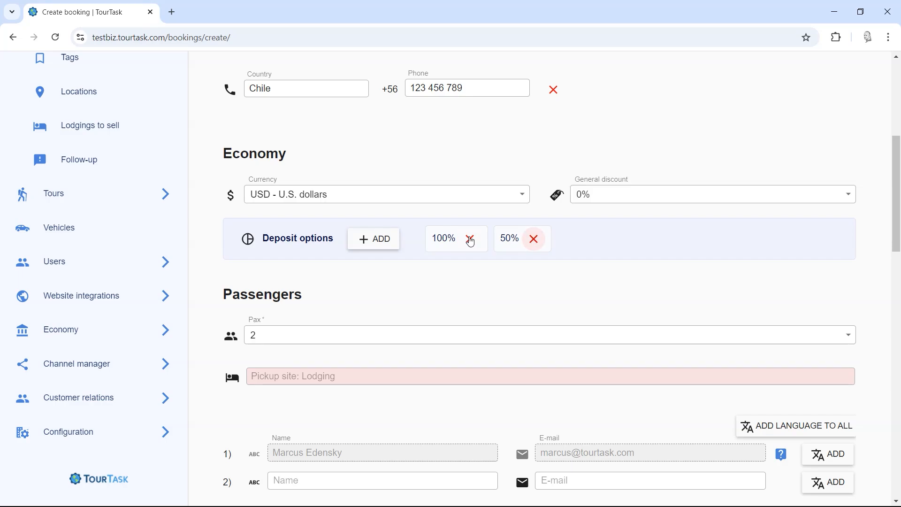
pyautogui.scroll(-1, 418, 296)
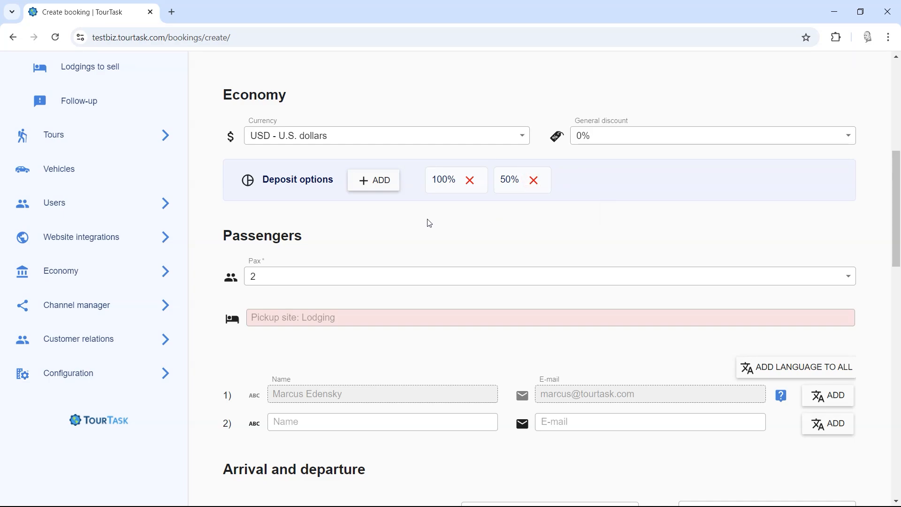
# Step: Keep the passenger count (Pax) at 2
pyautogui.scroll(-1, 291, 235)
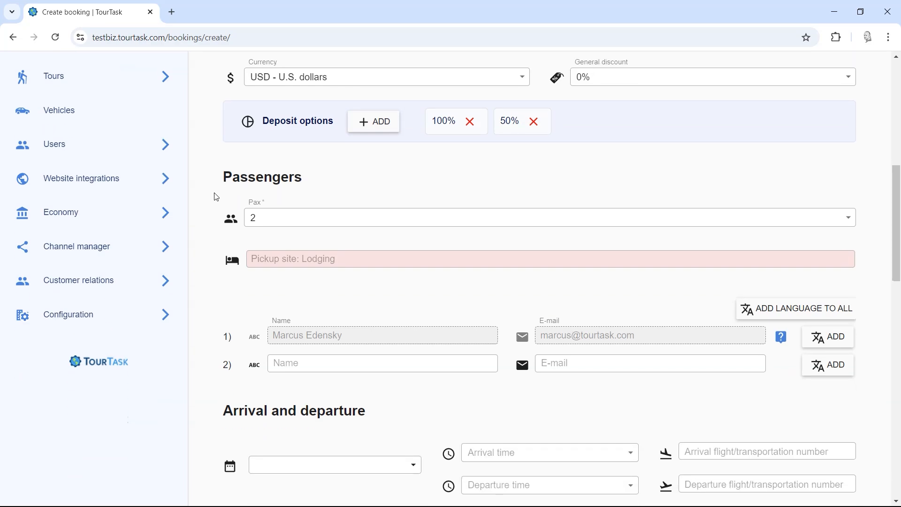
pyautogui.click(265, 219)
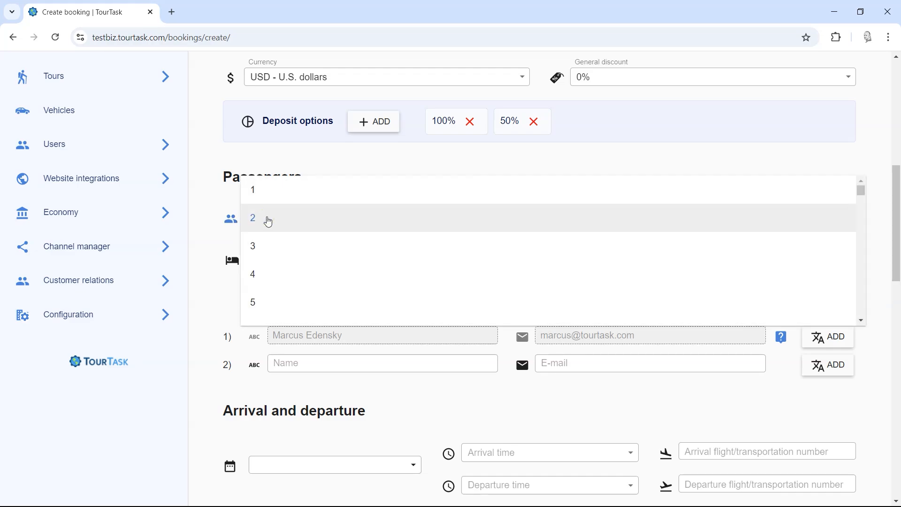
pyautogui.click(213, 211)
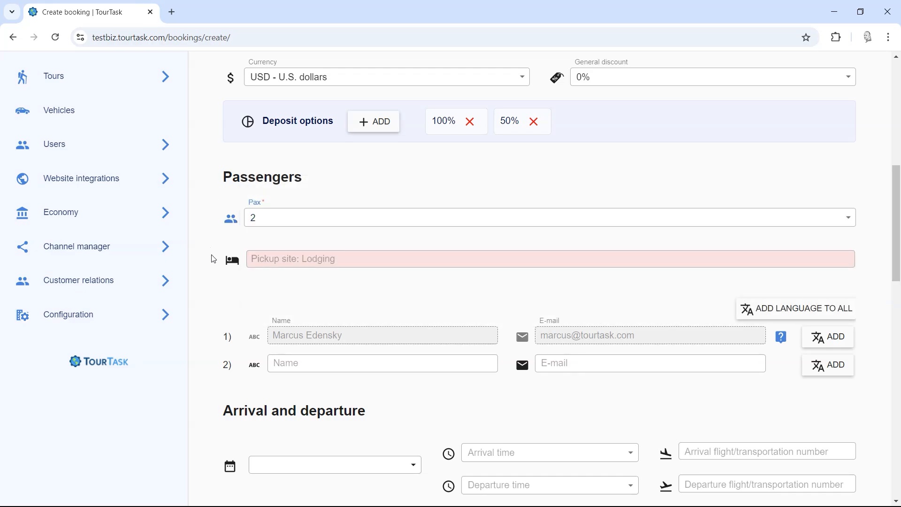
# Step: Set the pickup site to Hotel Manutara from the 'hote' suggestions
pyautogui.click(352, 259)
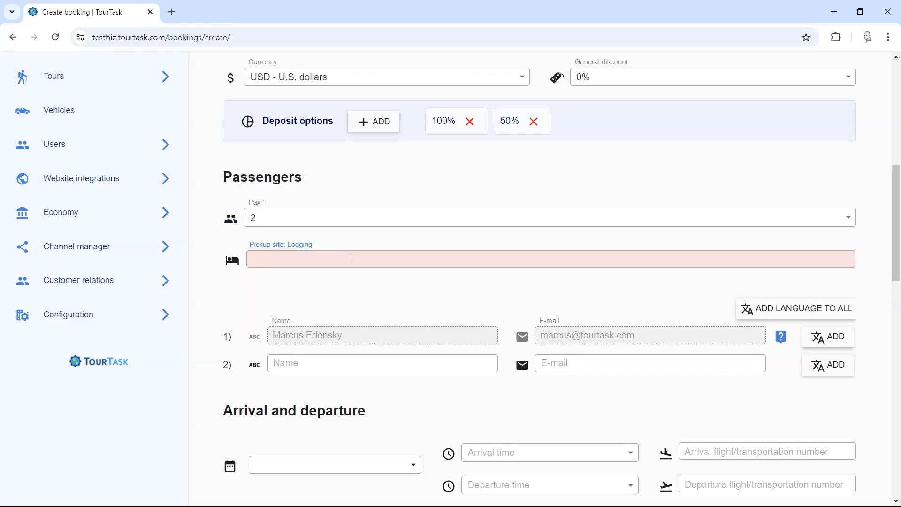
pyautogui.write('hotel')
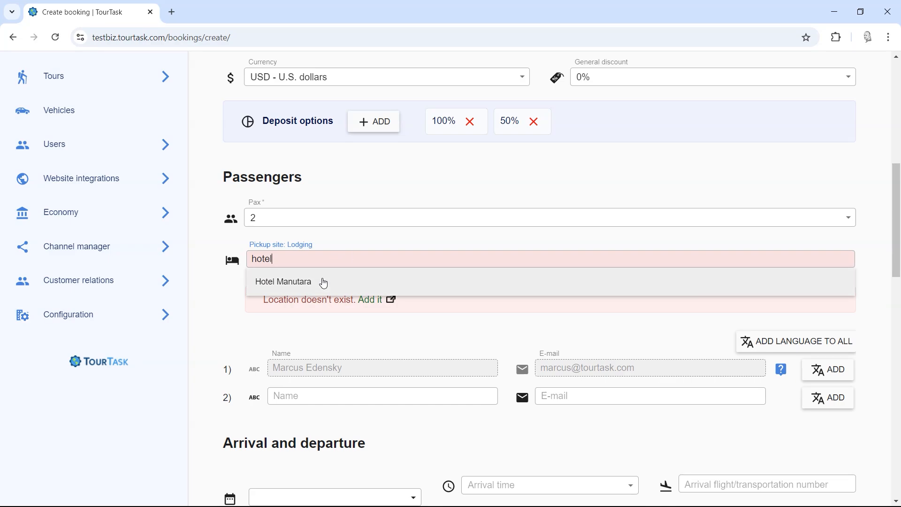
pyautogui.click(281, 311)
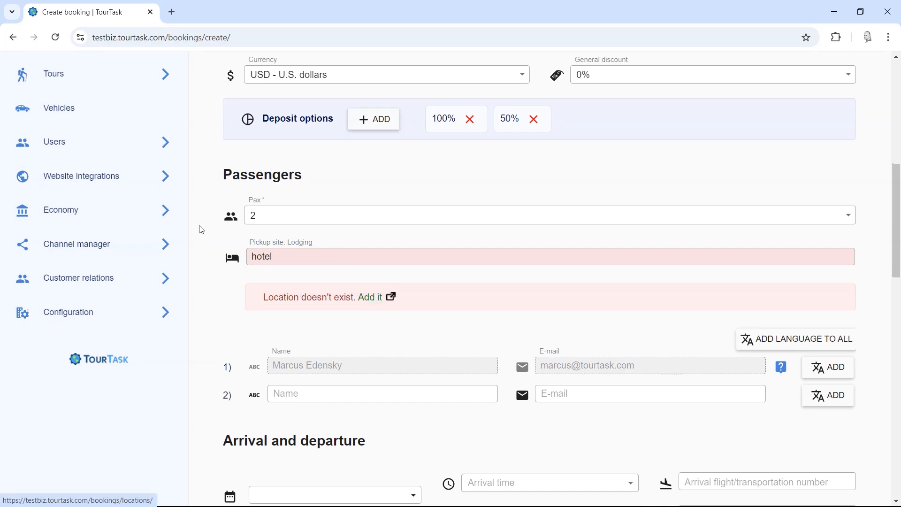
pyautogui.scroll(6, 197, 228)
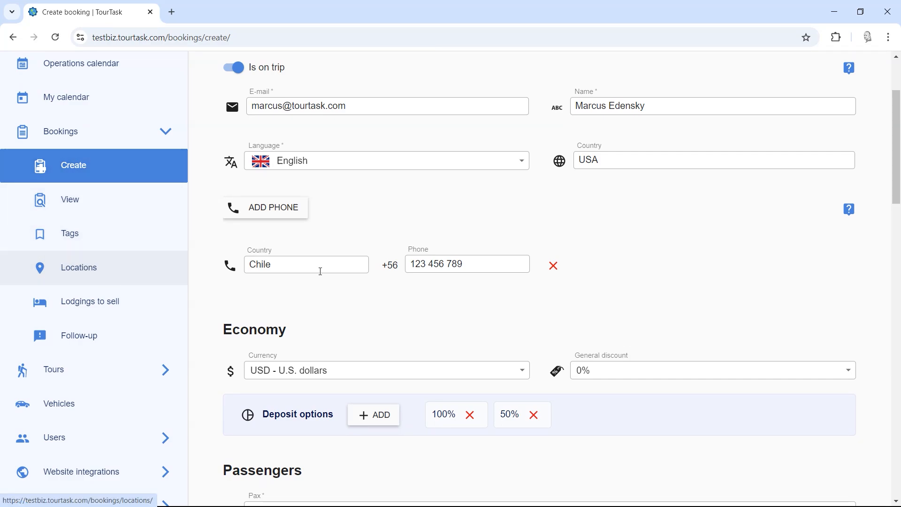
pyautogui.scroll(-6, 318, 205)
pyautogui.click(295, 204)
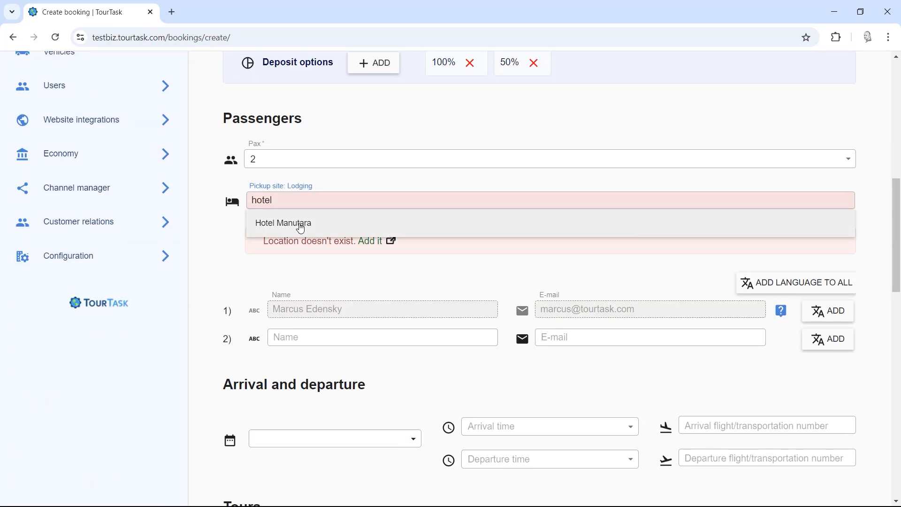
pyautogui.click(297, 223)
pyautogui.scroll(-1, 277, 236)
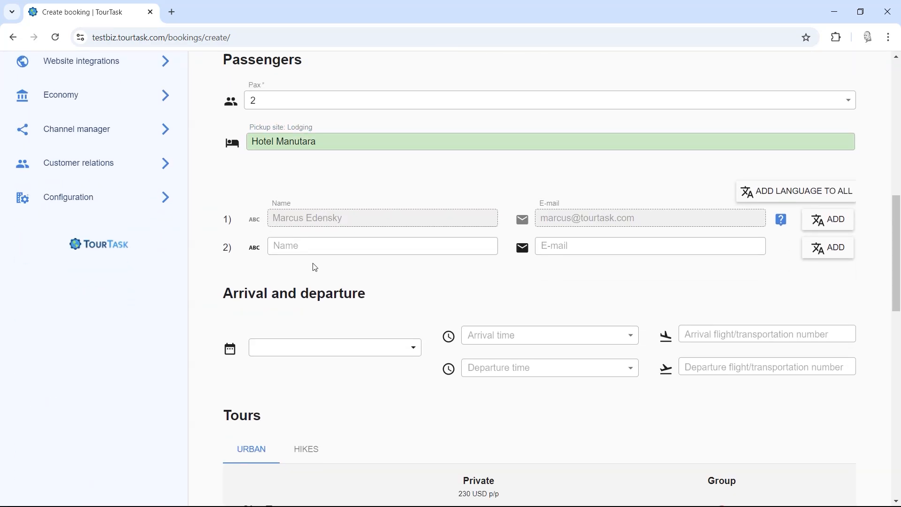
# Step: Enter the second passenger's full name, leaving their e-mail empty
pyautogui.click(313, 246)
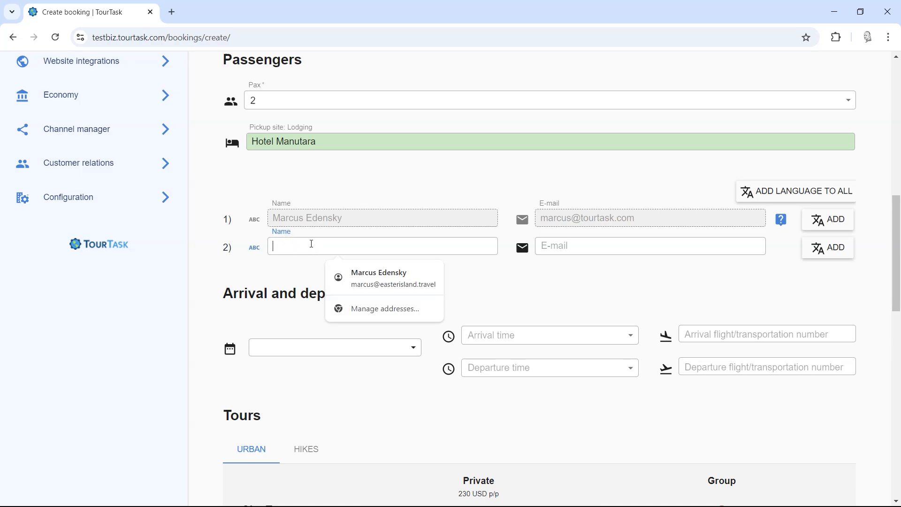
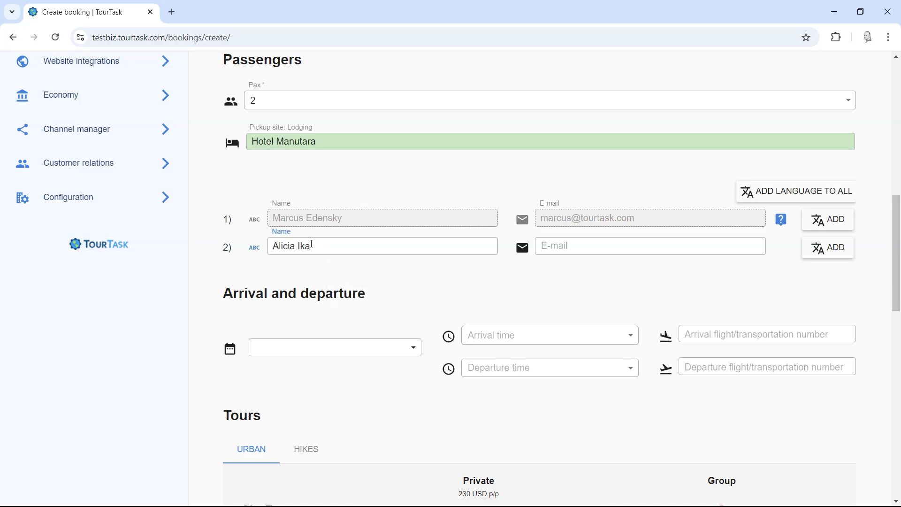
pyautogui.click(593, 245)
pyautogui.click(552, 277)
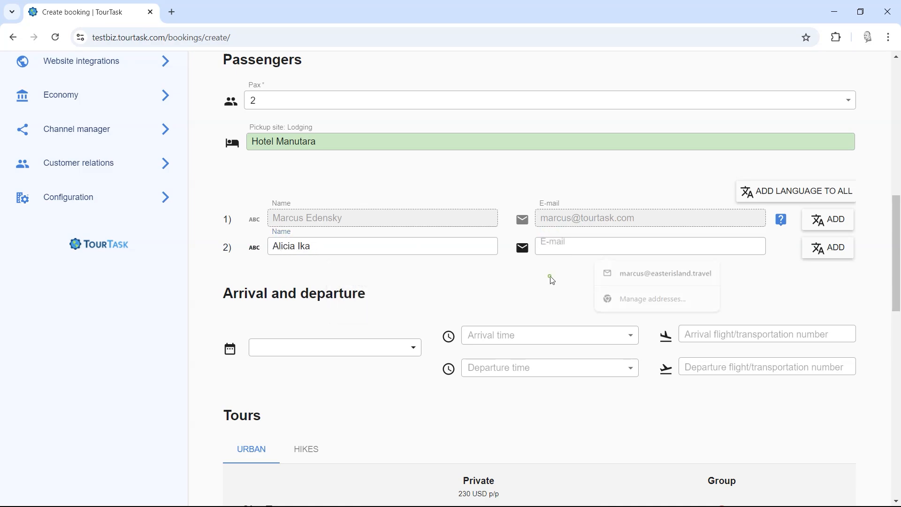
# Step: Give both passengers English and add Swedish for the first passenger
pyautogui.click(778, 198)
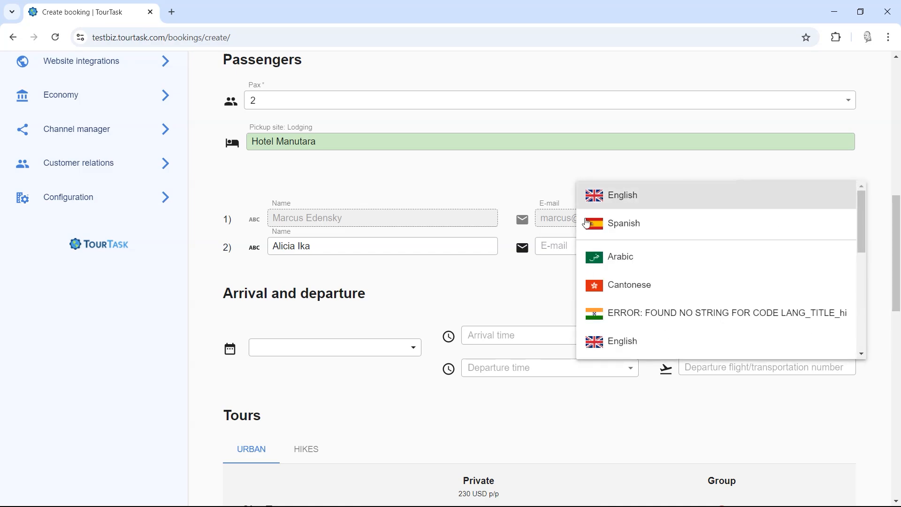
pyautogui.click(531, 289)
pyautogui.click(781, 195)
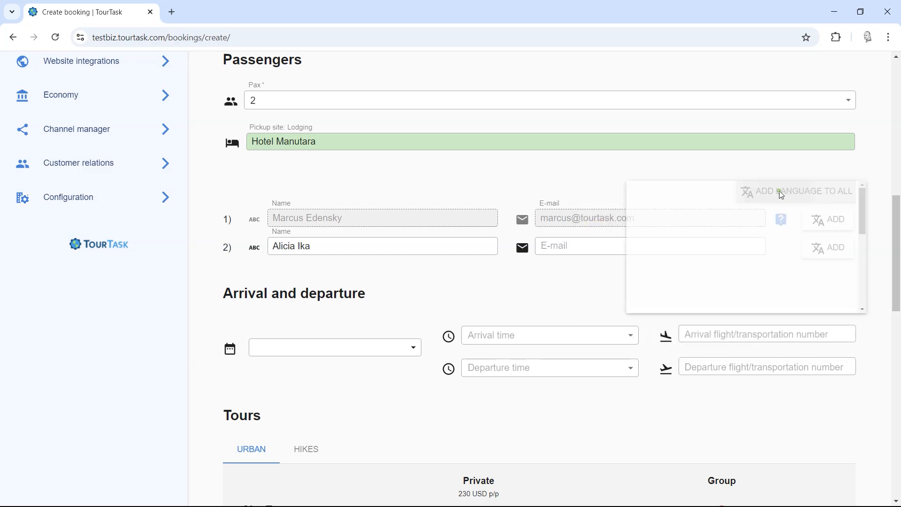
pyautogui.click(655, 203)
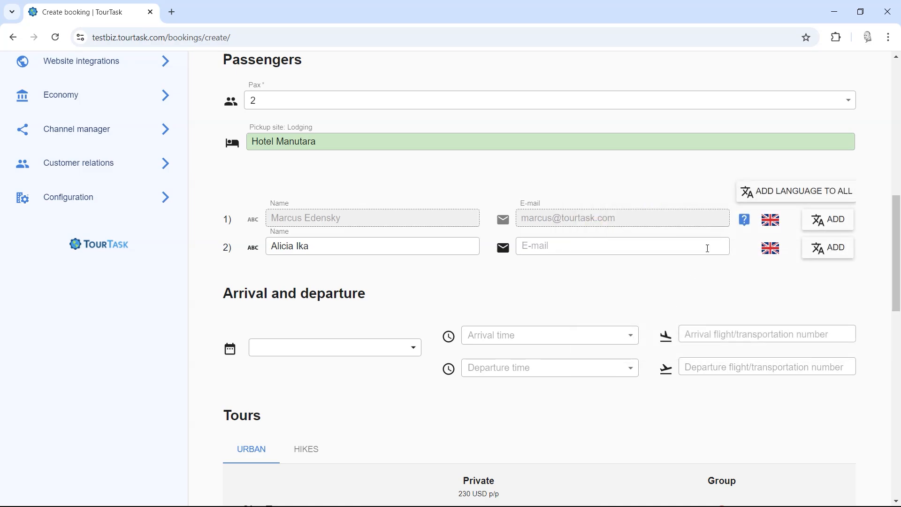
pyautogui.click(829, 223)
pyautogui.scroll(-5, 706, 312)
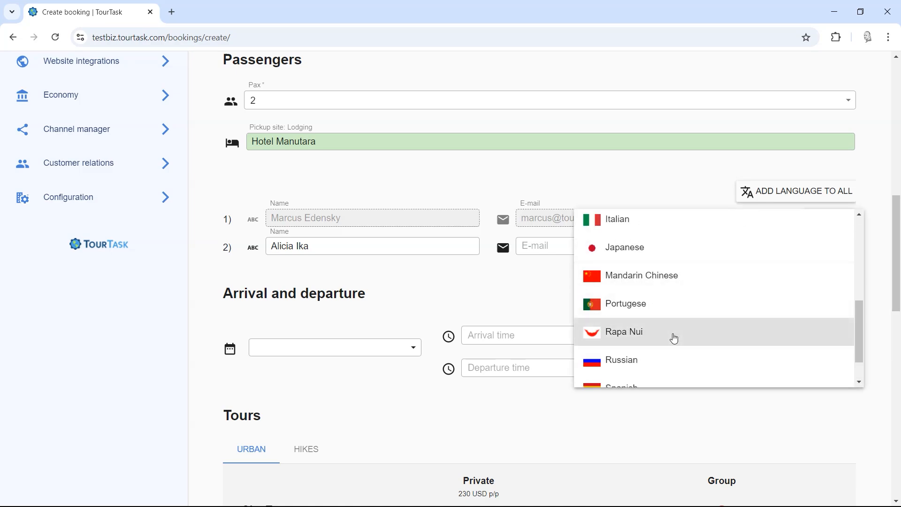
pyautogui.scroll(-2, 674, 341)
pyautogui.click(650, 374)
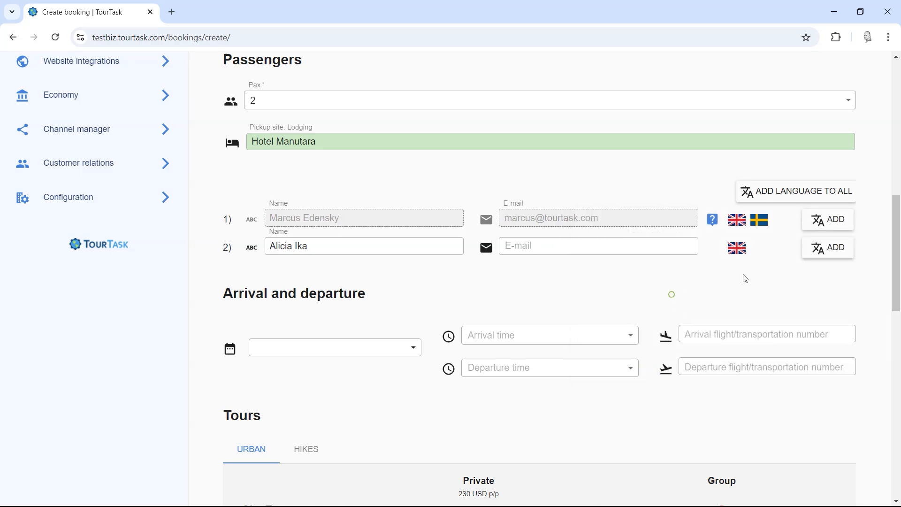
# Step: Pick 15 October through 30 October 2024 as the arrival and departure dates
pyautogui.scroll(-1, 376, 277)
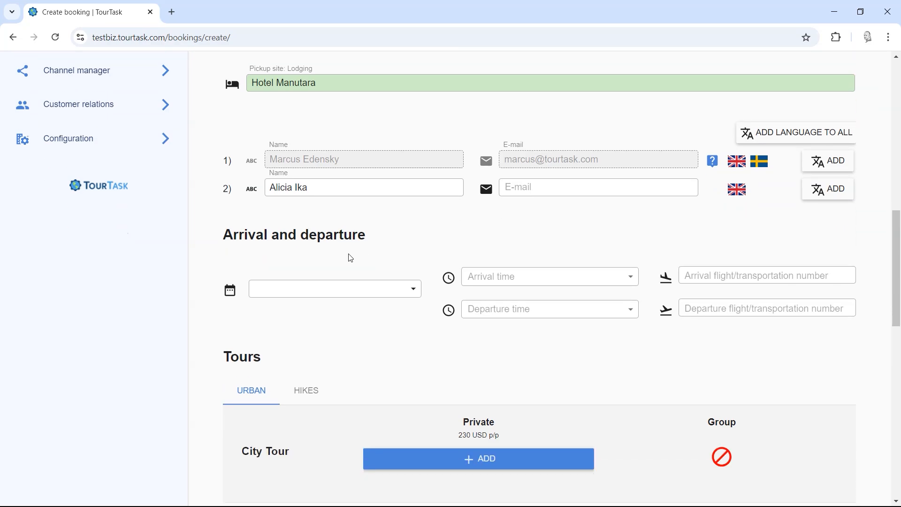
pyautogui.moveTo(238, 237); pyautogui.dragTo(344, 238)
pyautogui.click(464, 240)
pyautogui.scroll(-1, 436, 231)
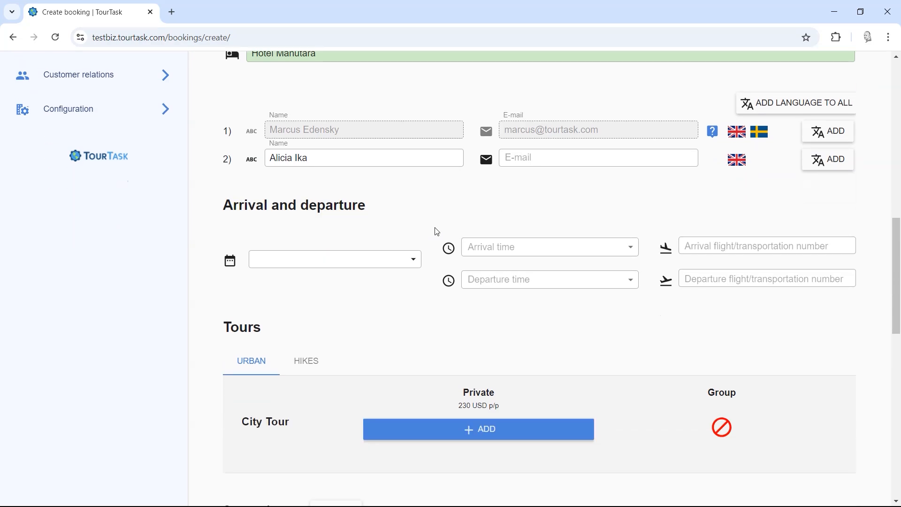
pyautogui.click(412, 233)
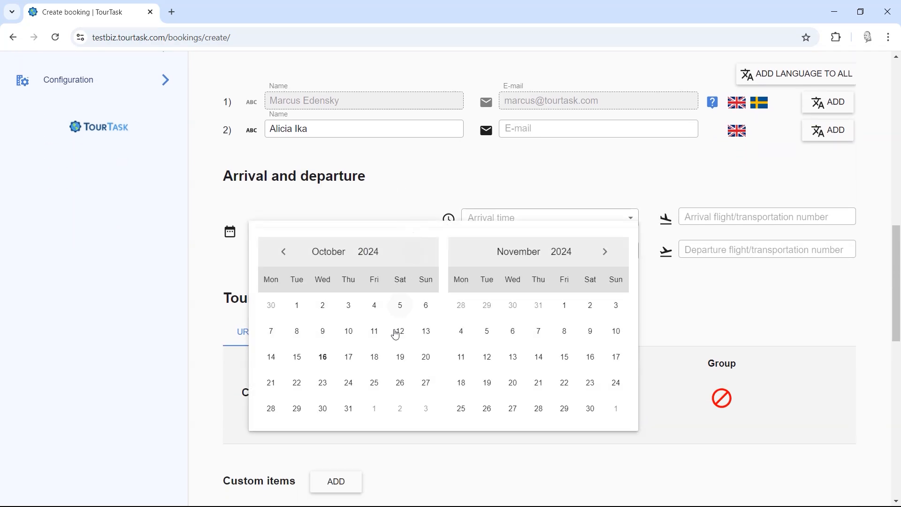
pyautogui.click(302, 366)
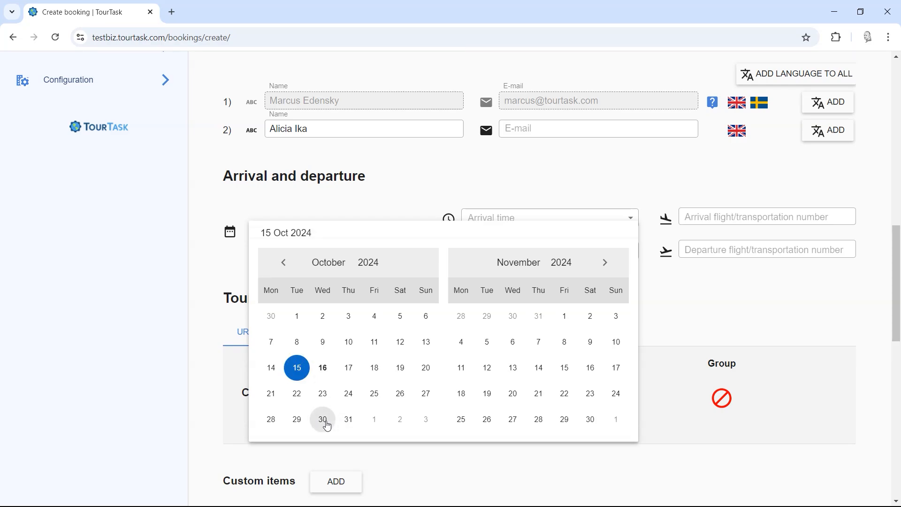
pyautogui.click(323, 421)
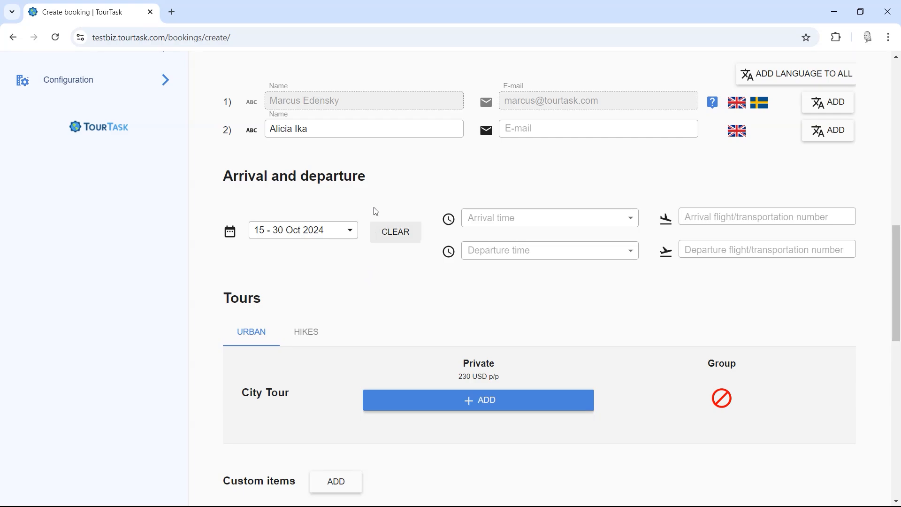
pyautogui.rightClick(367, 193)
pyautogui.click(362, 196)
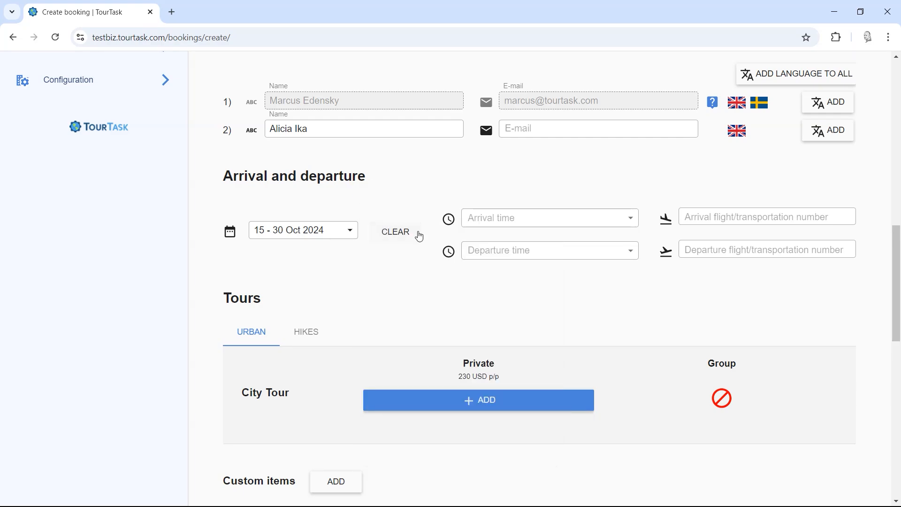
pyautogui.scroll(-2, 361, 270)
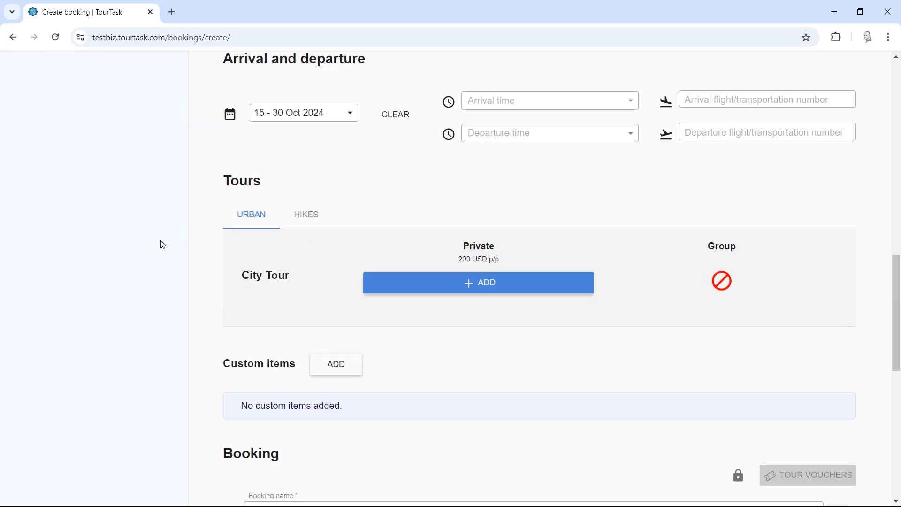
# Step: Add City Tour as a private tour, since it offers no group option
pyautogui.scroll(1, 164, 245)
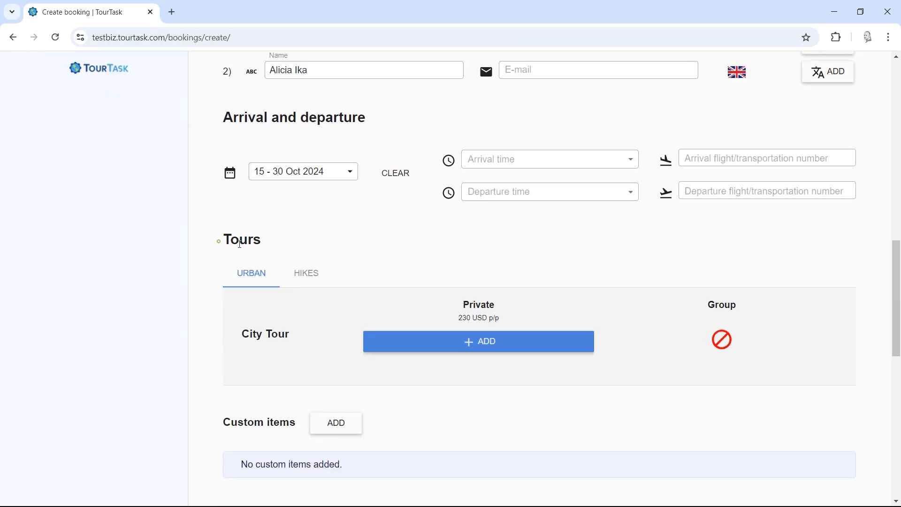
pyautogui.moveTo(240, 244); pyautogui.dragTo(731, 352)
pyautogui.click(799, 405)
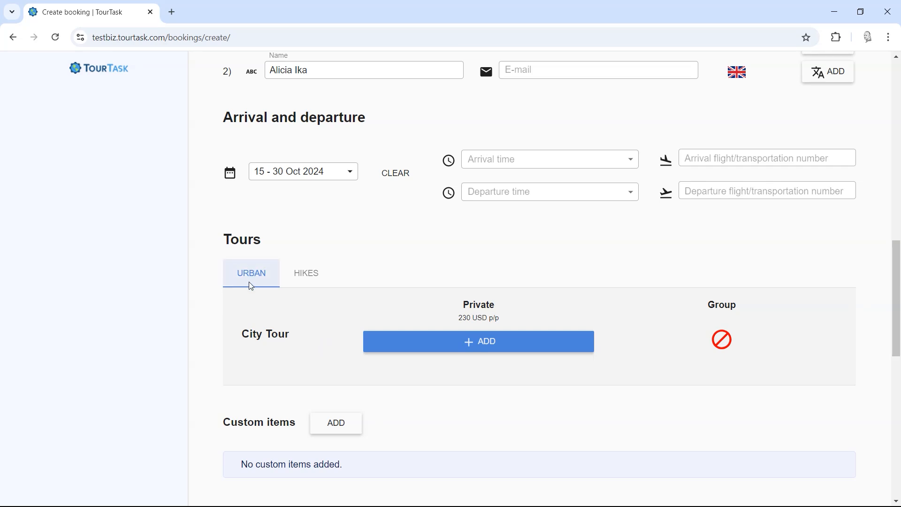
pyautogui.click(308, 278)
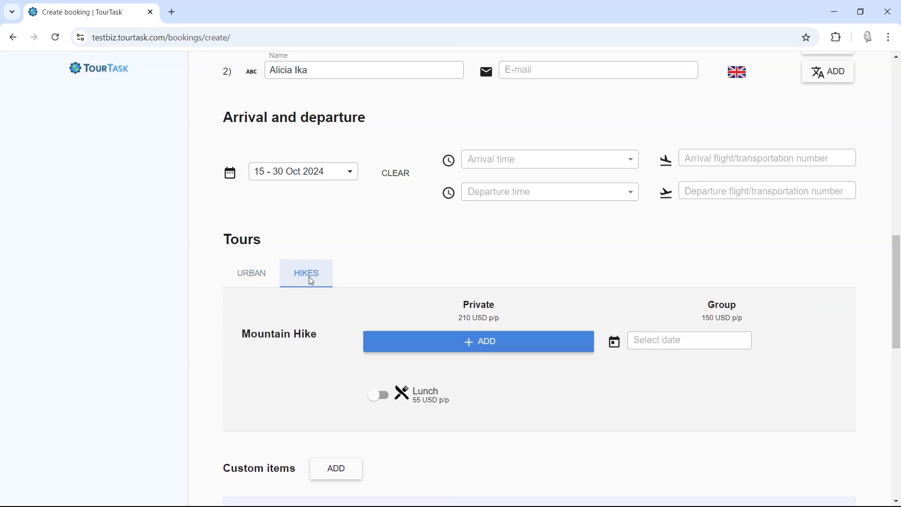
pyautogui.click(256, 273)
pyautogui.scroll(-1, 425, 246)
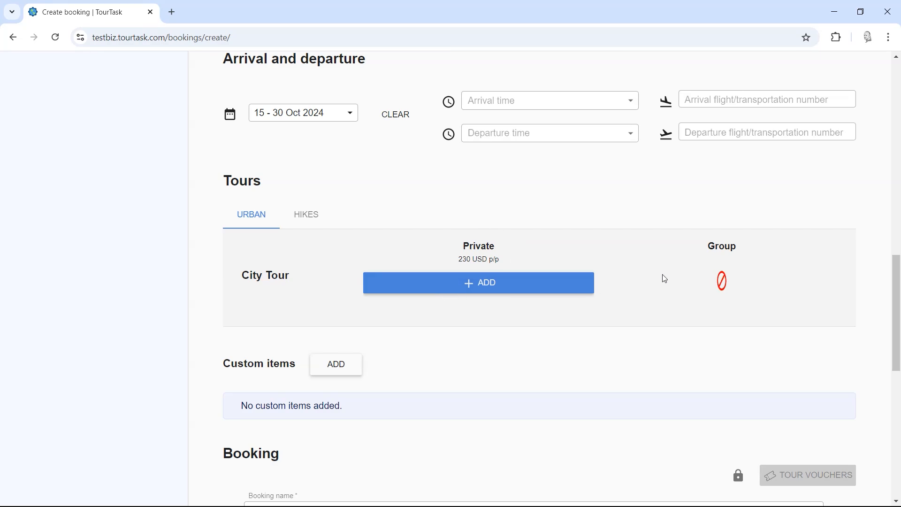
pyautogui.click(722, 280)
pyautogui.click(455, 321)
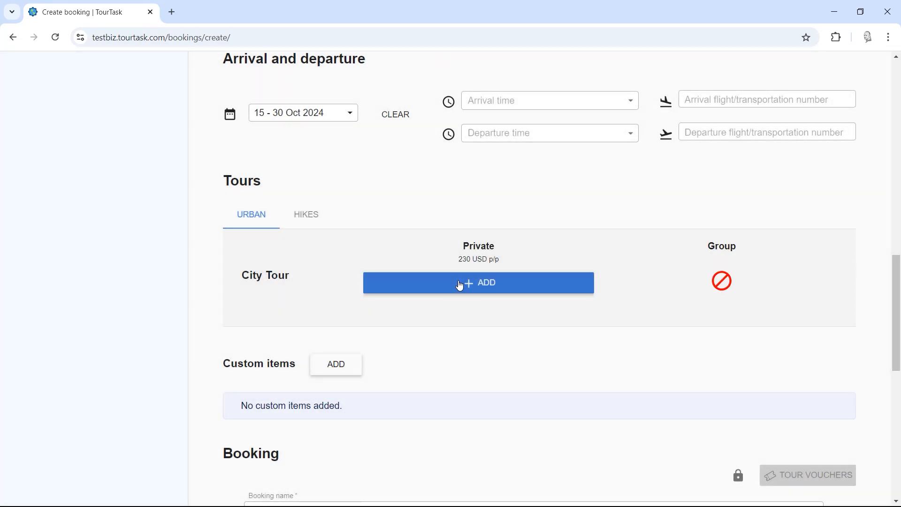
pyautogui.click(461, 285)
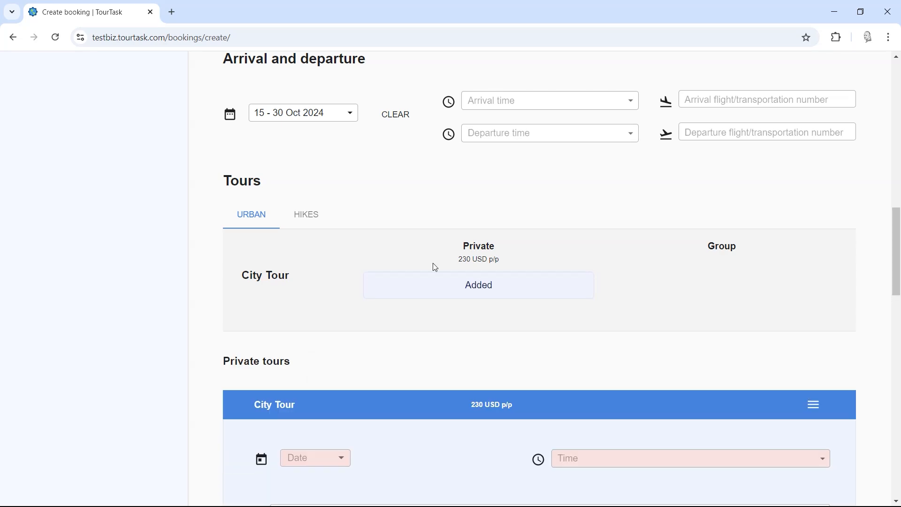
# Step: Add both passengers to the 08:30 Mountain Hike group departure on 23 Oct 2024
pyautogui.click(305, 217)
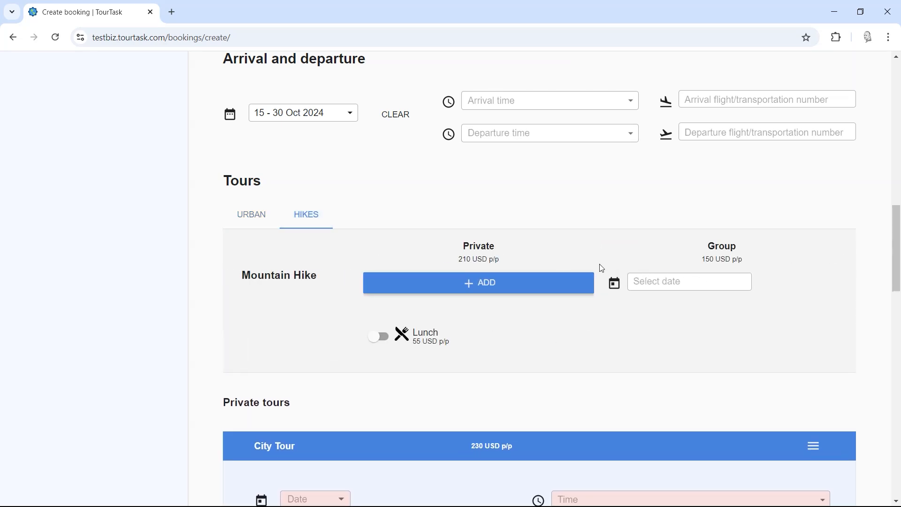
pyautogui.click(702, 287)
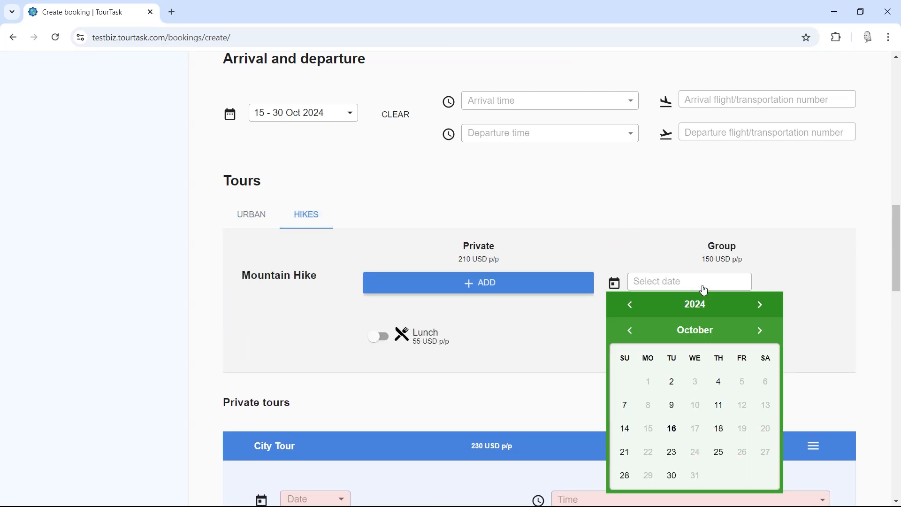
pyautogui.click(673, 454)
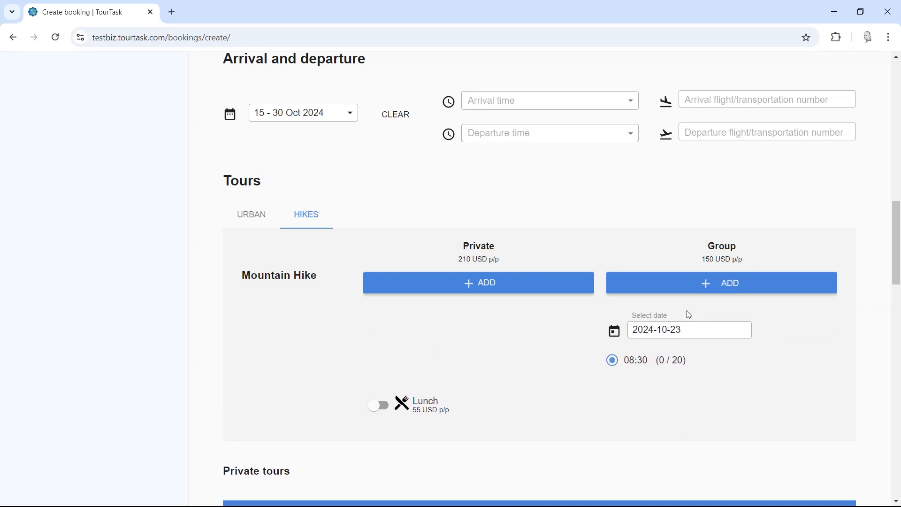
pyautogui.click(689, 287)
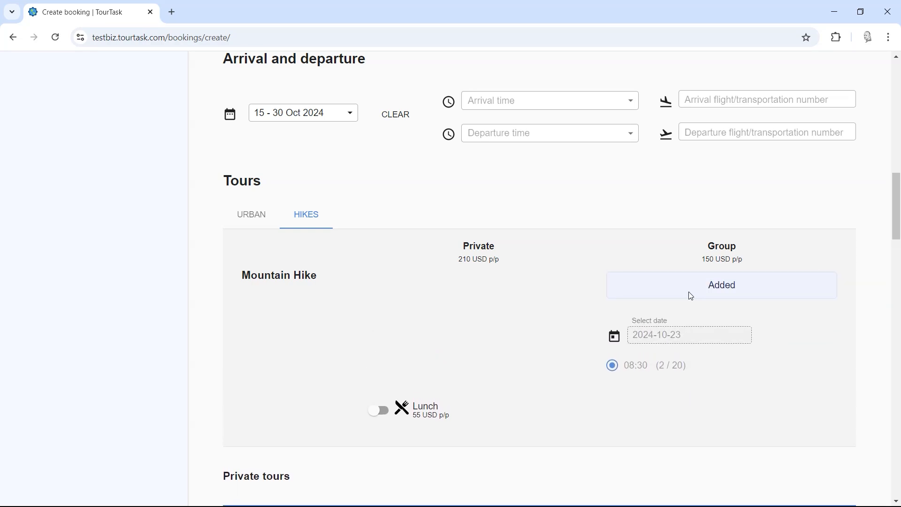
pyautogui.scroll(-6, 548, 297)
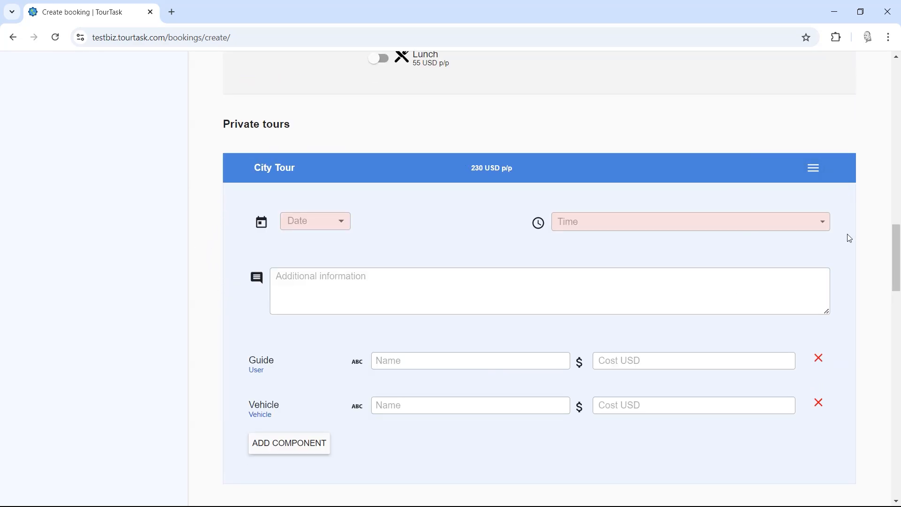
pyautogui.scroll(-3, 850, 238)
pyautogui.scroll(-4, 227, 347)
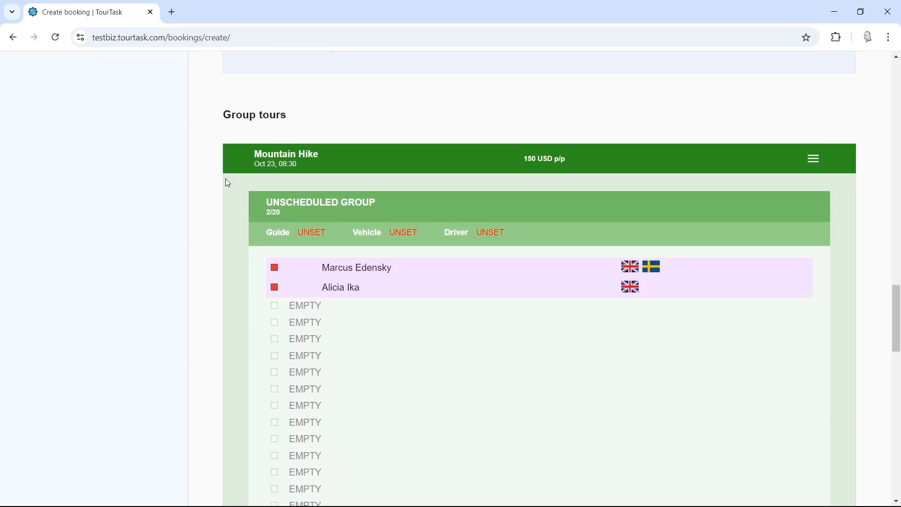
# Step: Set the City Tour date to 22 October 2024 with a 09:30 start time
pyautogui.scroll(6, 407, 312)
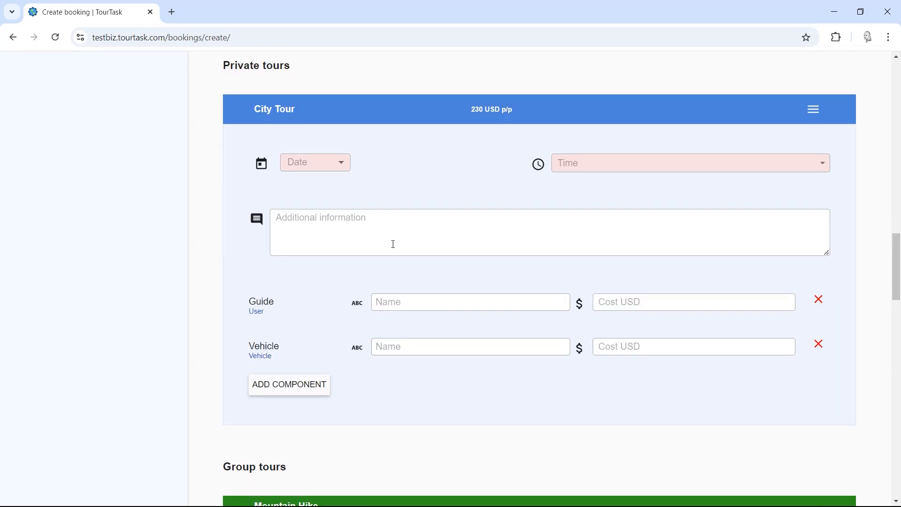
pyautogui.click(344, 164)
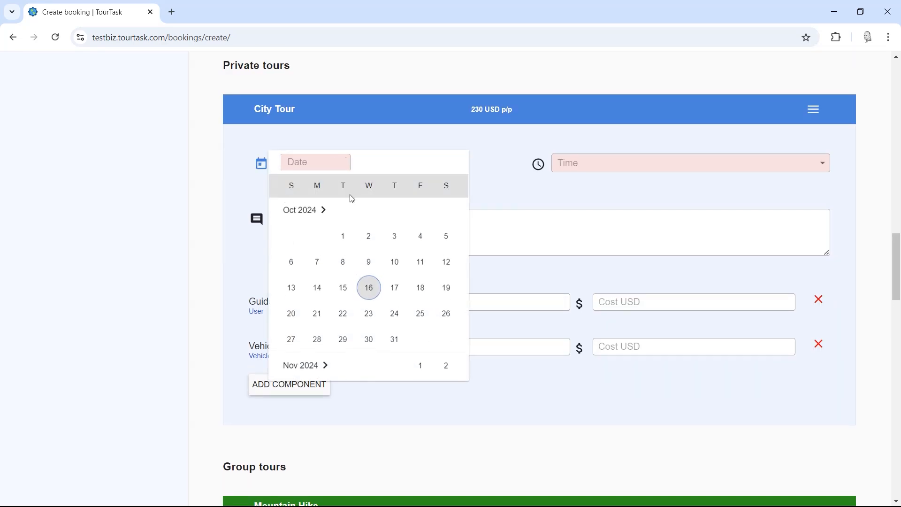
pyautogui.click(341, 319)
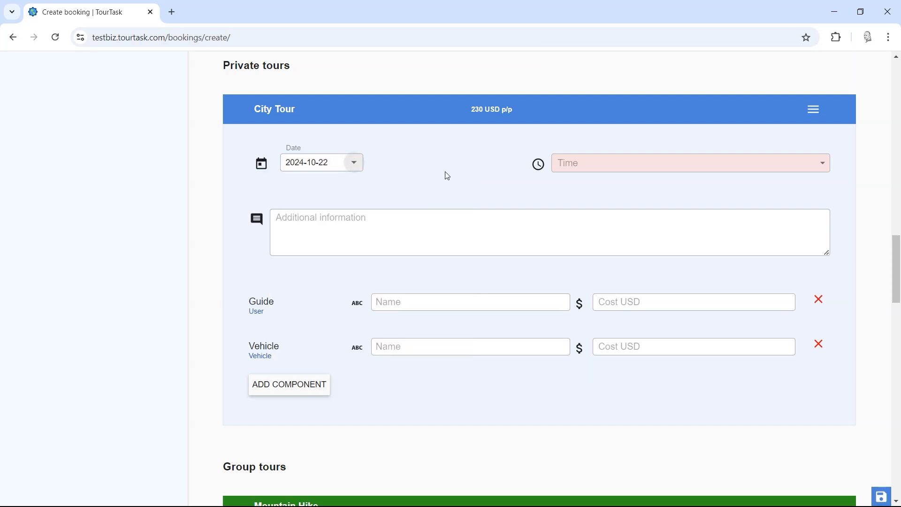
pyautogui.click(589, 166)
pyautogui.scroll(-2, 600, 244)
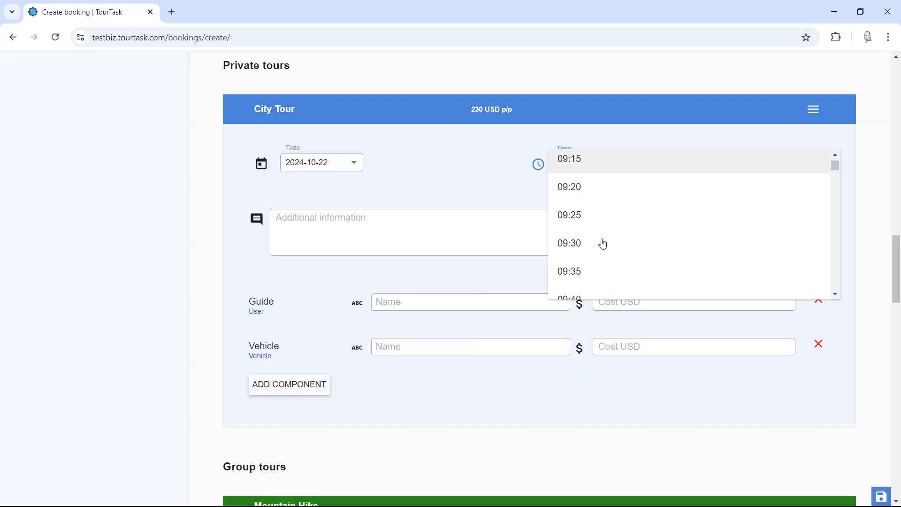
pyautogui.click(599, 244)
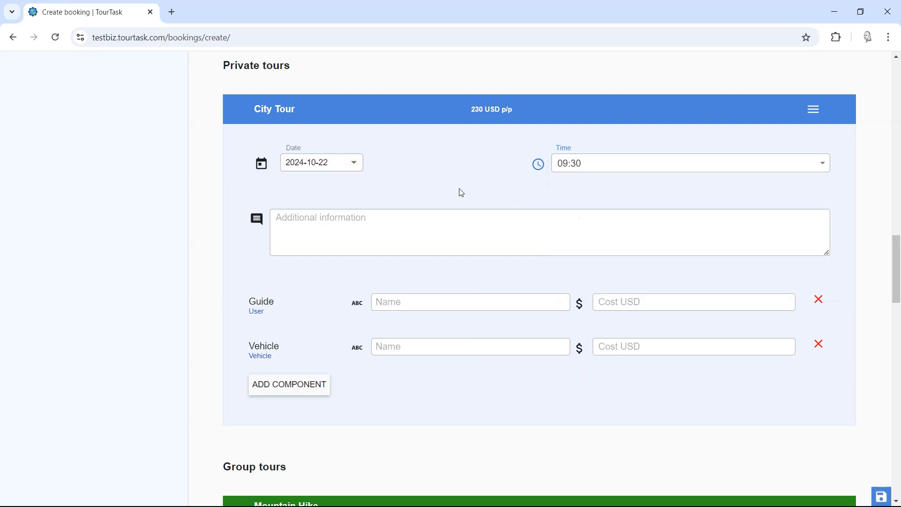
# Step: Change the City Tour start time to 08:30 and begin its additional-information note
pyautogui.click(587, 170)
pyautogui.scroll(3, 597, 179)
pyautogui.moveTo(835, 103); pyautogui.dragTo(837, 233)
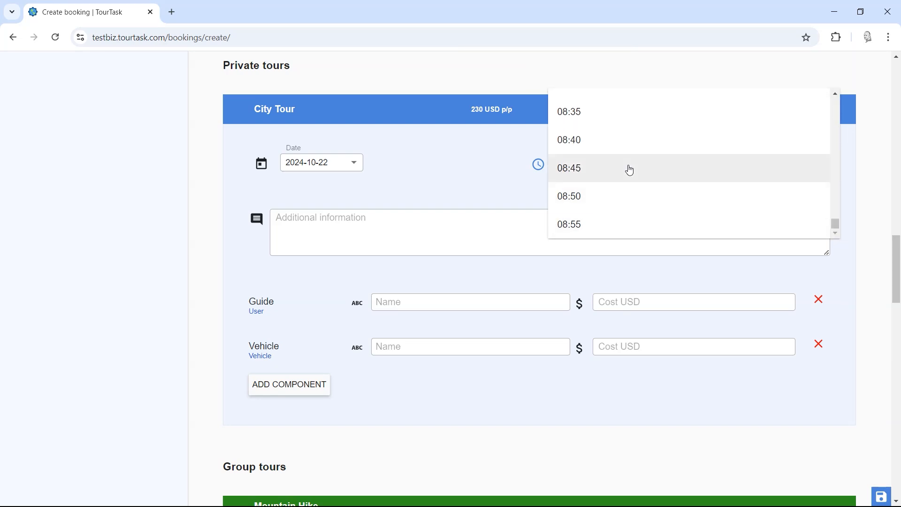
pyautogui.scroll(2, 617, 173)
pyautogui.click(597, 201)
pyautogui.click(442, 182)
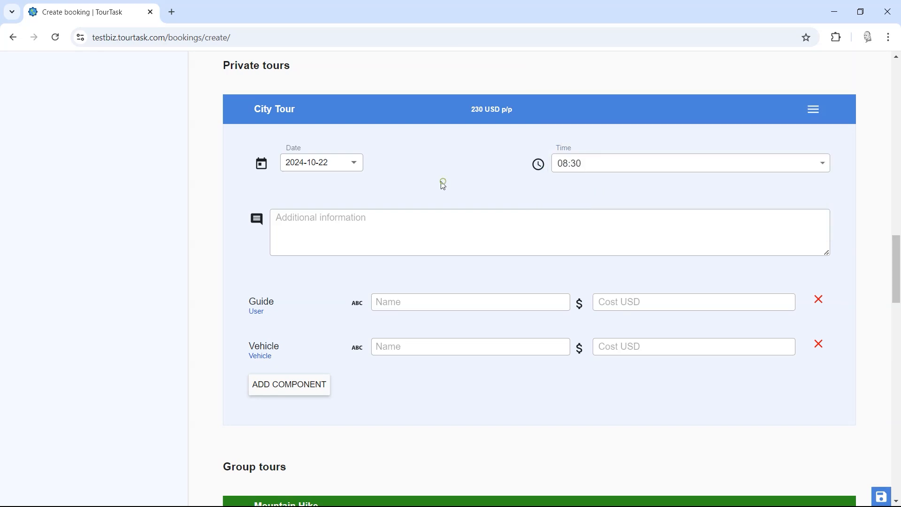
pyautogui.click(385, 220)
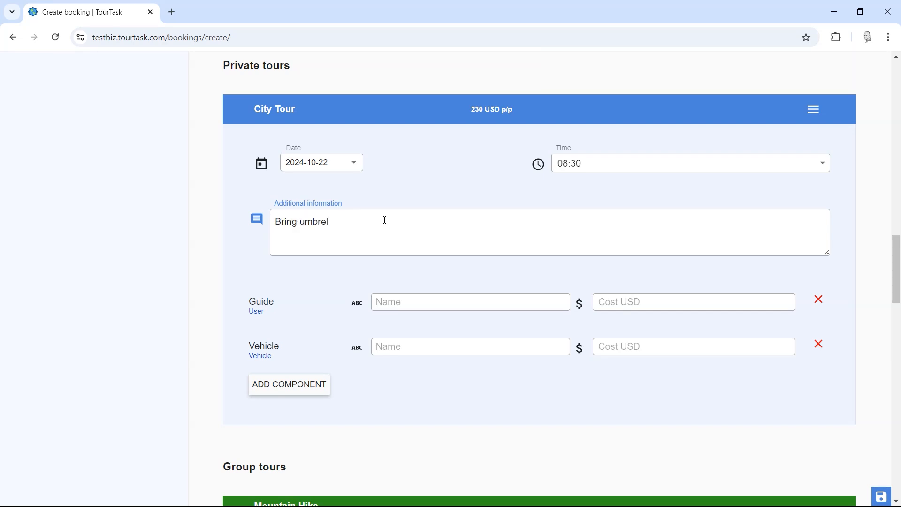
# Step: Finish the 'Bring umbrella' note and assign the suggested staff guide at 50 USD
pyautogui.click(306, 277)
pyautogui.click(417, 303)
pyautogui.write('marc')
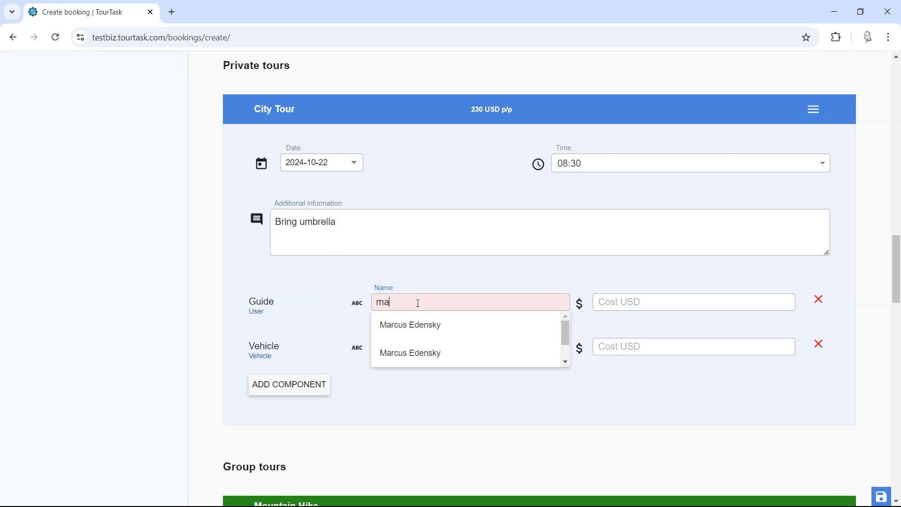
pyautogui.click(420, 325)
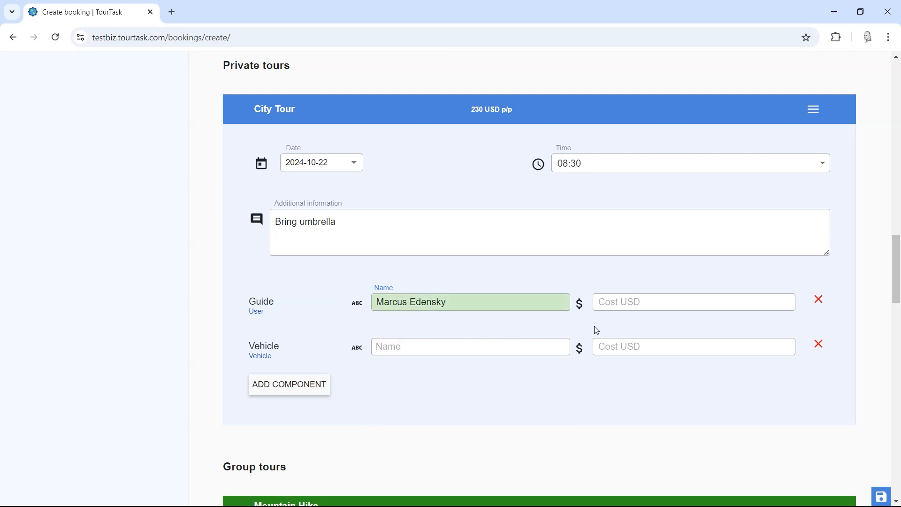
pyautogui.click(642, 303)
pyautogui.write('50')
# Step: Add a Suzuki Grand Nomade as the City Tour vehicle costing 50 USD
pyautogui.click(536, 342)
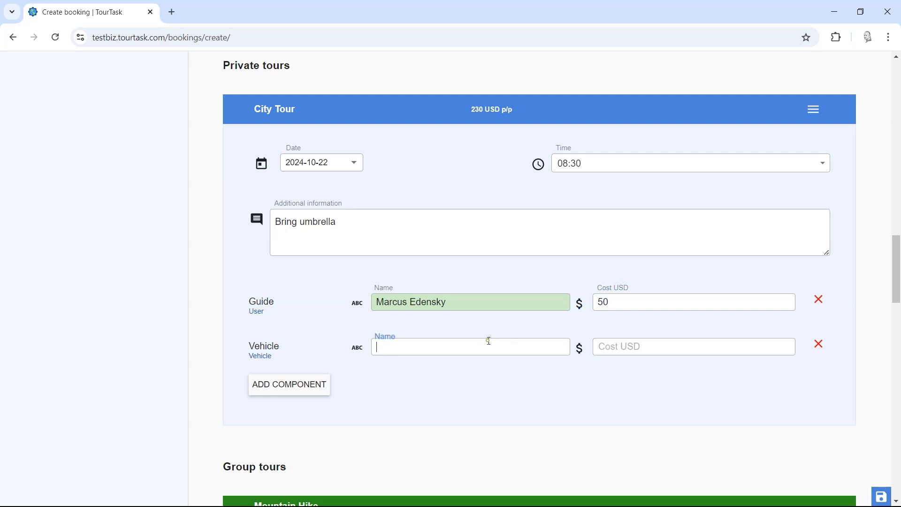
pyautogui.write('s')
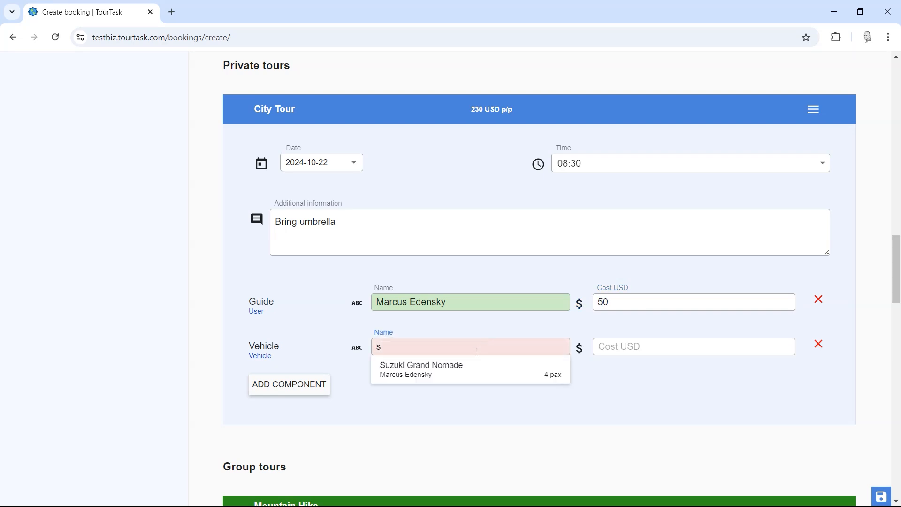
pyautogui.click(446, 364)
pyautogui.click(630, 348)
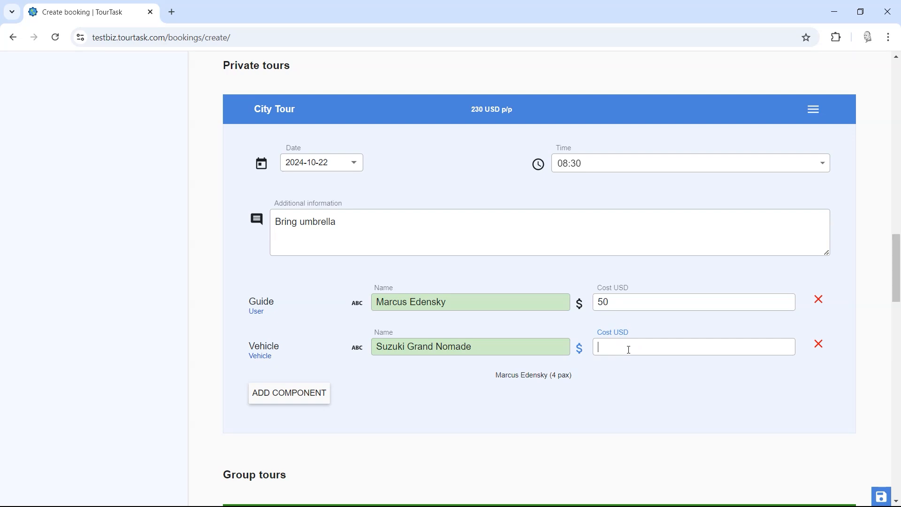
pyautogui.write('50')
pyautogui.moveTo(894, 281)
pyautogui.mouseDown()
pyautogui.moveTo(900, 315)
pyautogui.moveTo(900, 275)
pyautogui.mouseUp()
pyautogui.scroll(-1, 264, 362)
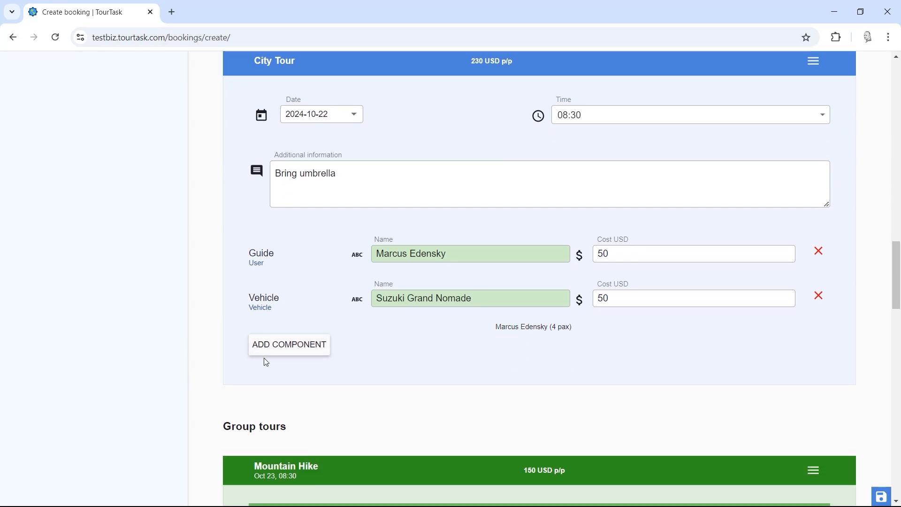
pyautogui.click(282, 346)
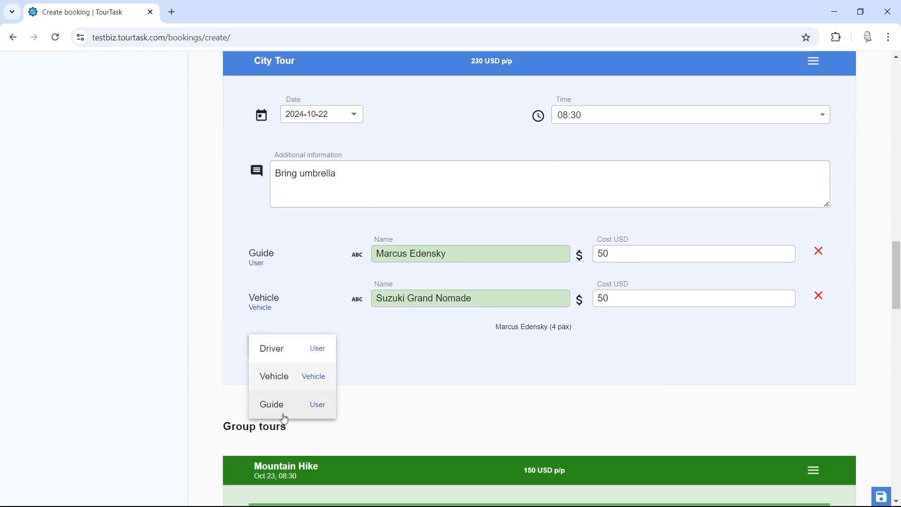
pyautogui.click(177, 346)
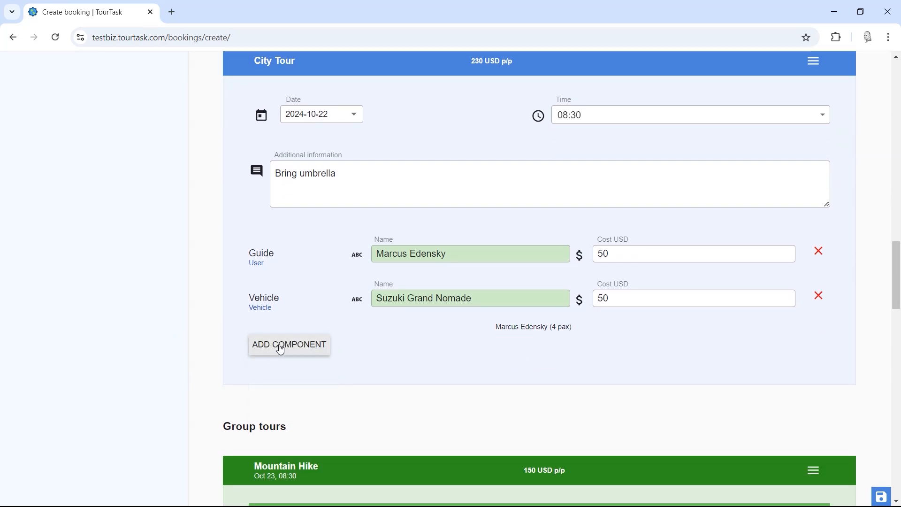
pyautogui.click(282, 346)
pyautogui.click(153, 320)
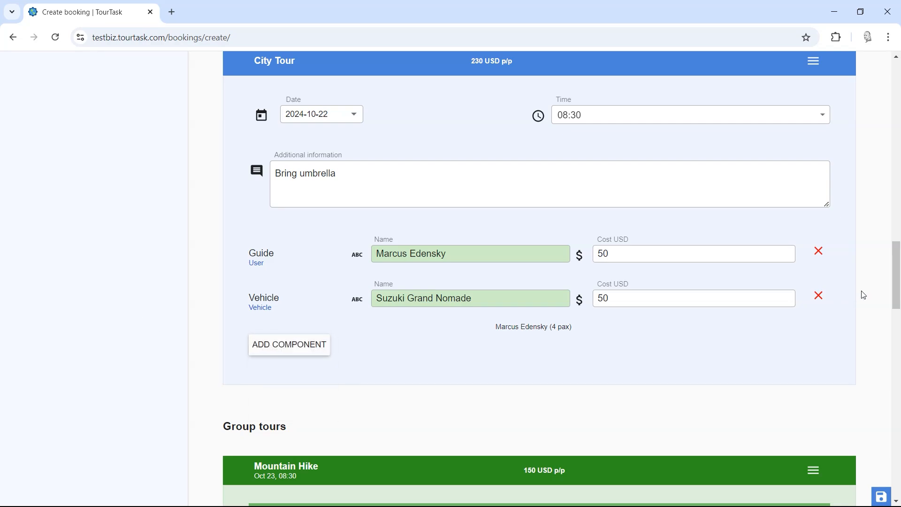
pyautogui.moveTo(897, 291); pyautogui.dragTo(899, 147)
pyautogui.click(107, 243)
pyautogui.scroll(-2, 130, 392)
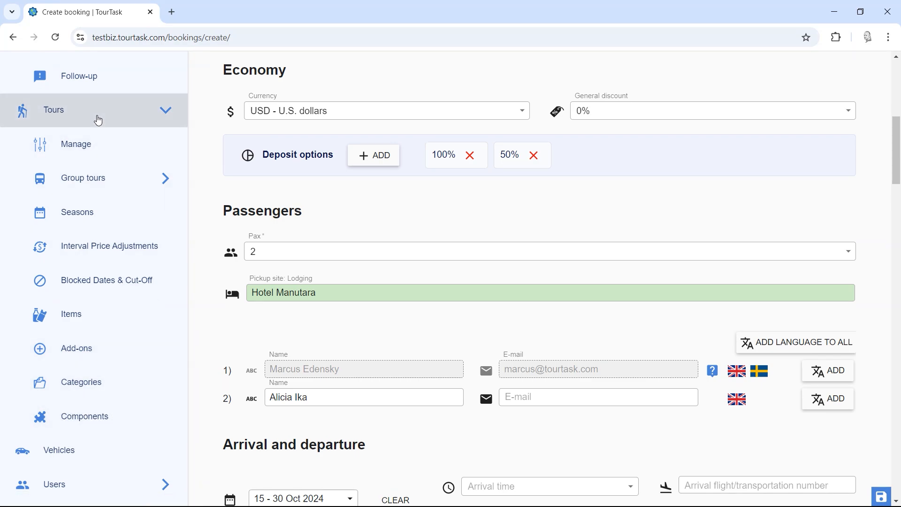
pyautogui.click(137, 123)
pyautogui.scroll(-15, 523, 348)
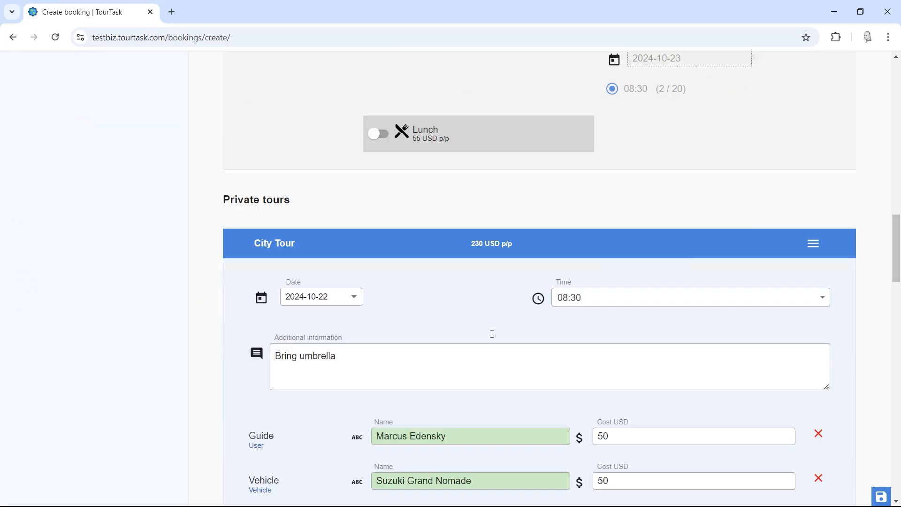
pyautogui.scroll(-4, 504, 255)
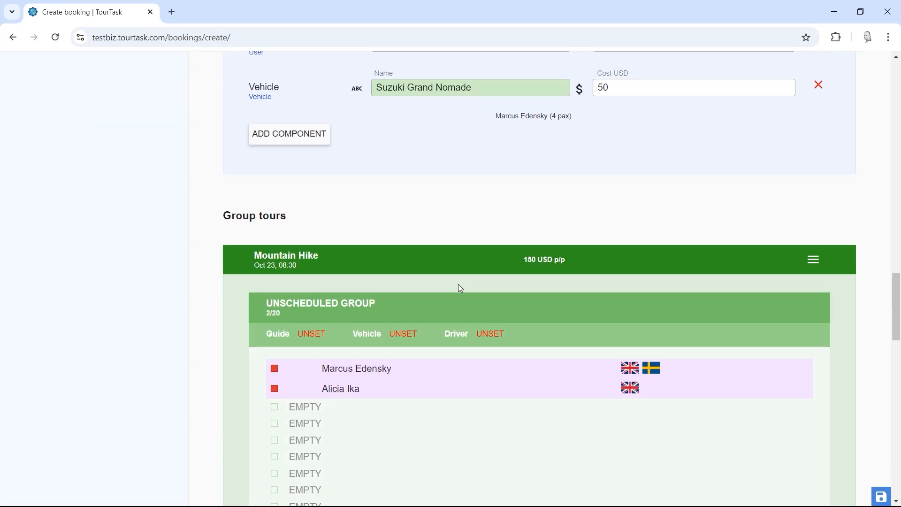
pyautogui.scroll(2, 385, 160)
pyautogui.scroll(1, 374, 159)
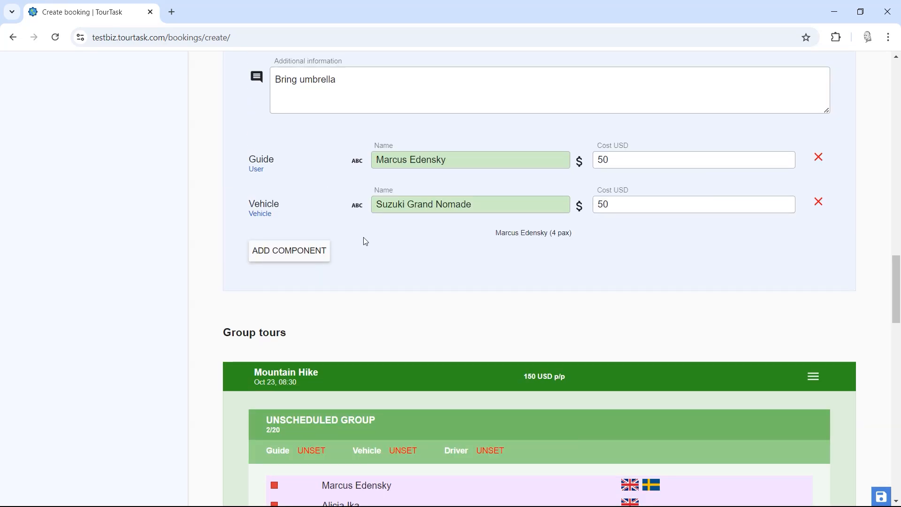
pyautogui.scroll(-2, 371, 243)
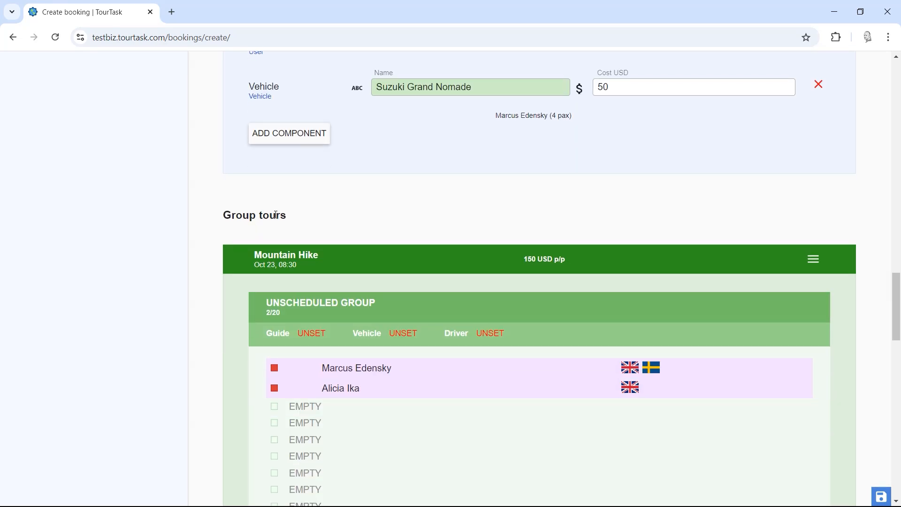
pyautogui.scroll(-2, 281, 234)
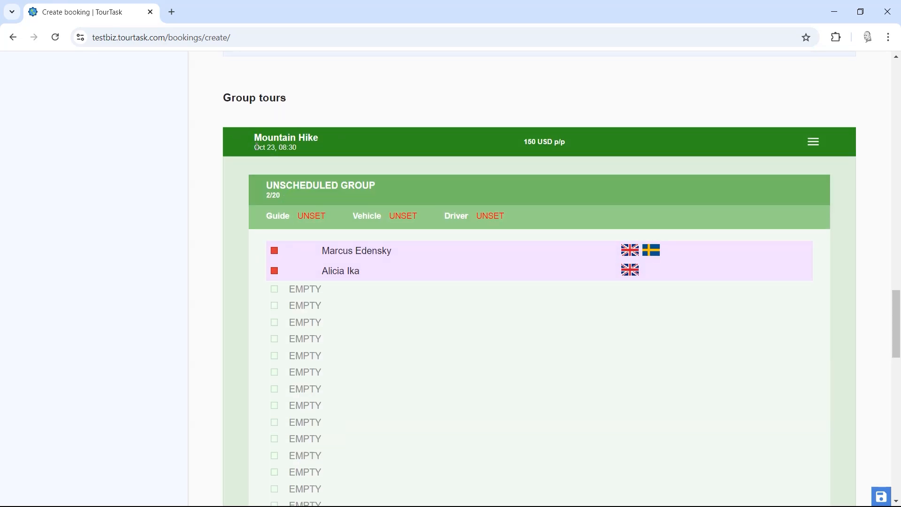
pyautogui.moveTo(254, 147); pyautogui.dragTo(303, 147)
pyautogui.click(344, 147)
pyautogui.scroll(4, 657, 183)
pyautogui.scroll(-3, 787, 328)
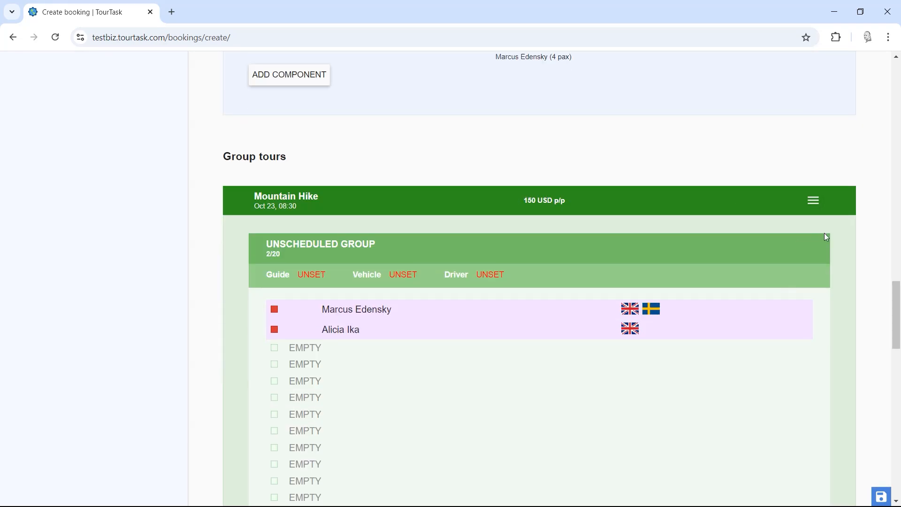
pyautogui.scroll(8, 827, 238)
pyautogui.scroll(-5, 849, 292)
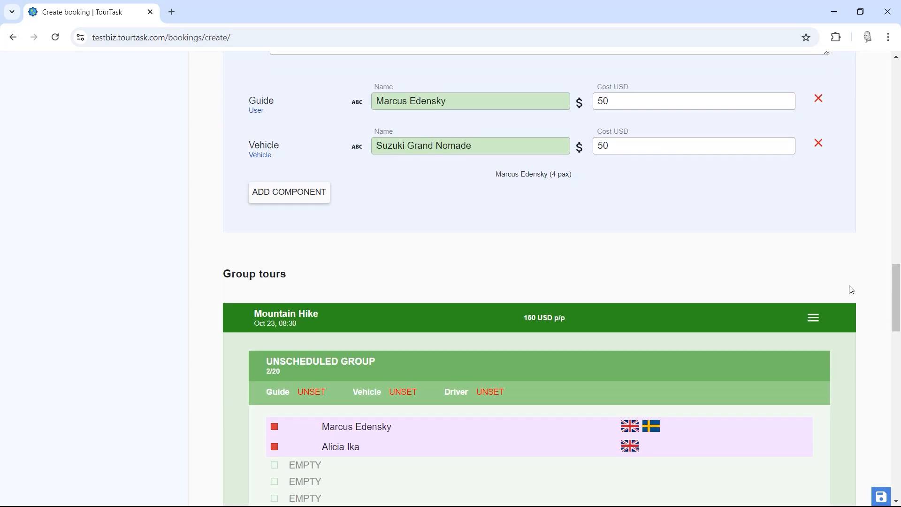
pyautogui.scroll(4, 829, 298)
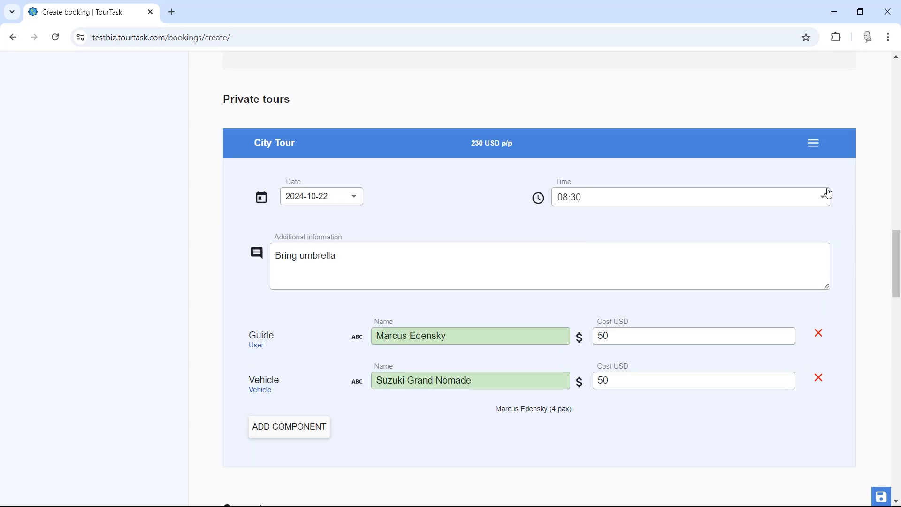
# Step: Change the City Tour's private price to base 350 and 90 per person
pyautogui.click(816, 146)
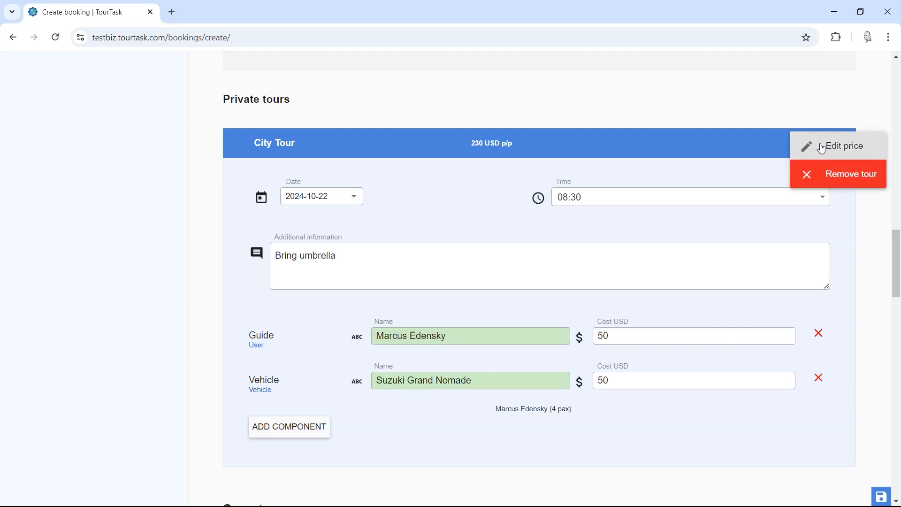
pyautogui.click(823, 148)
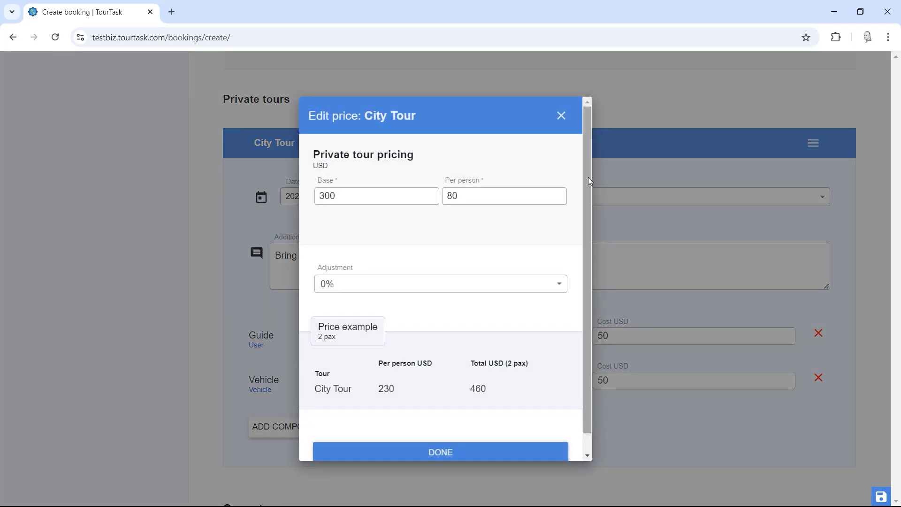
pyautogui.moveTo(322, 195)
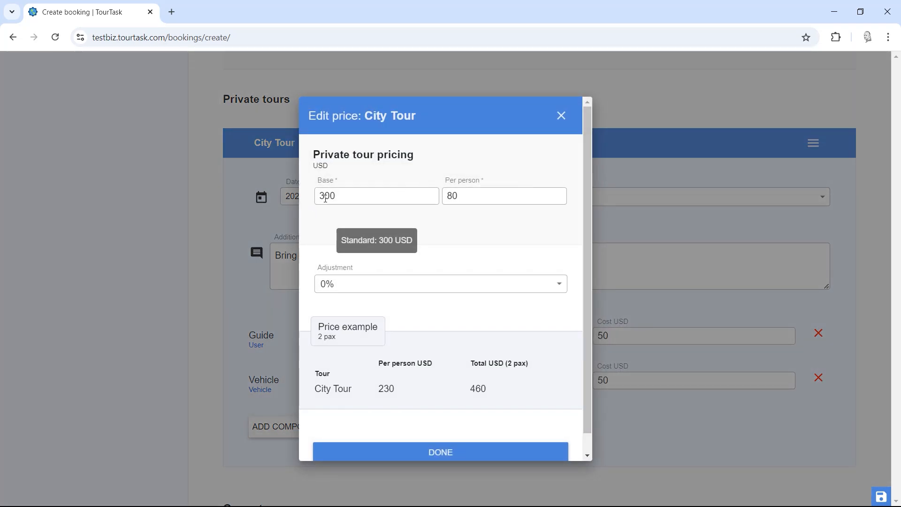
pyautogui.click(325, 197)
pyautogui.click(334, 199)
pyautogui.moveTo(330, 198); pyautogui.dragTo(328, 197)
pyautogui.write('5')
pyautogui.write('9')
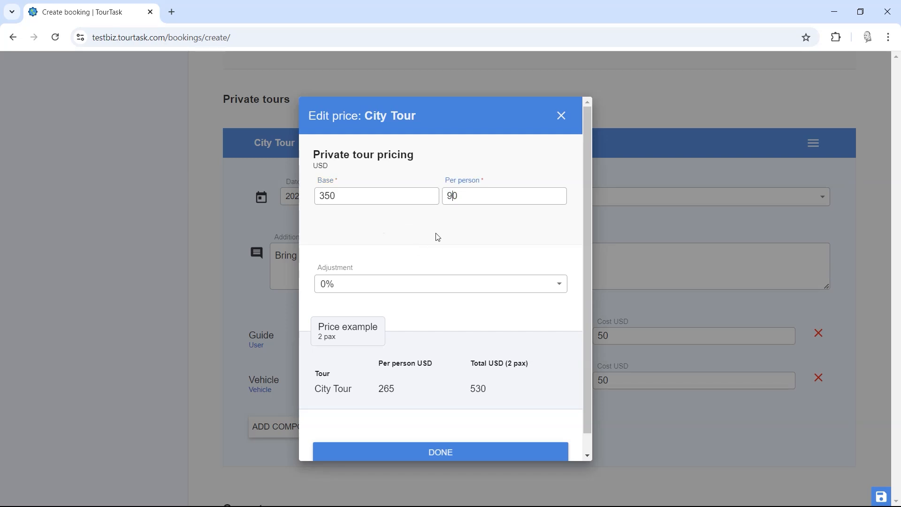
pyautogui.scroll(-1, 429, 238)
# Step: Keep the 0% adjustment and apply the new pricing, giving 265 USD per person
pyautogui.click(421, 266)
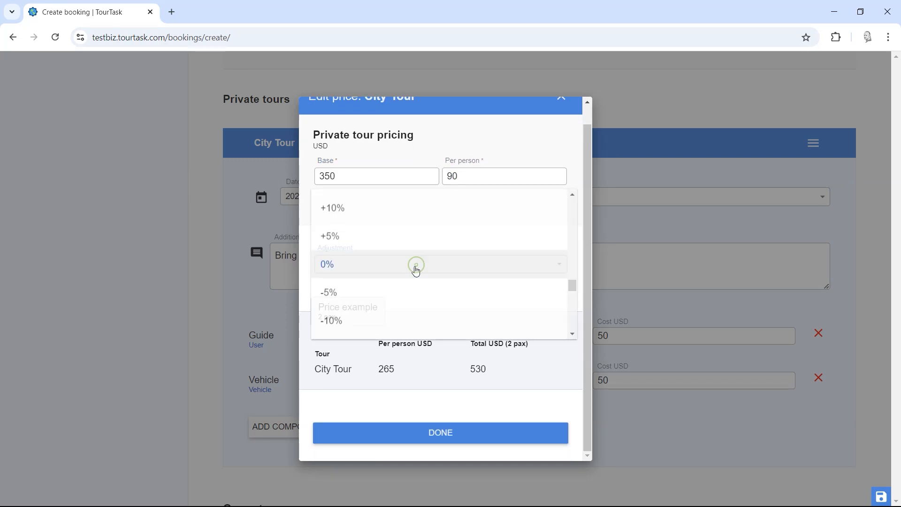
pyautogui.scroll(-3, 372, 295)
pyautogui.scroll(10, 371, 287)
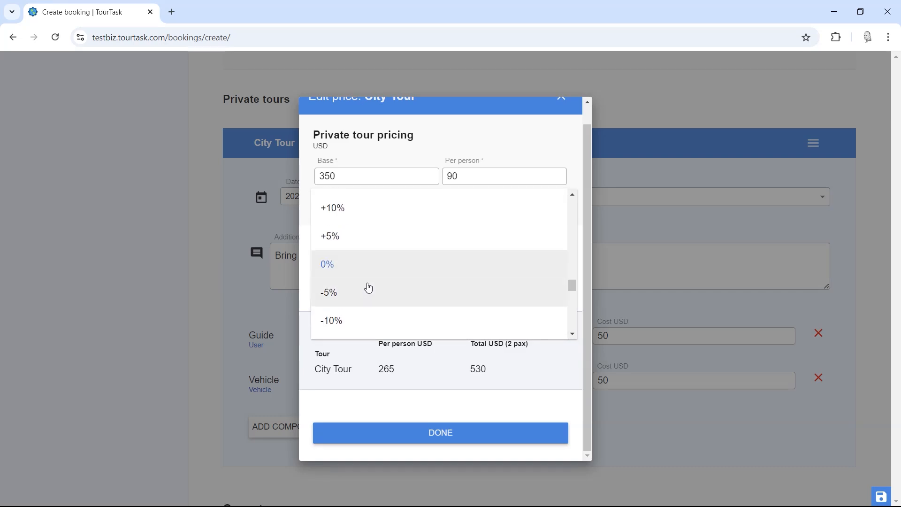
pyautogui.scroll(14, 371, 275)
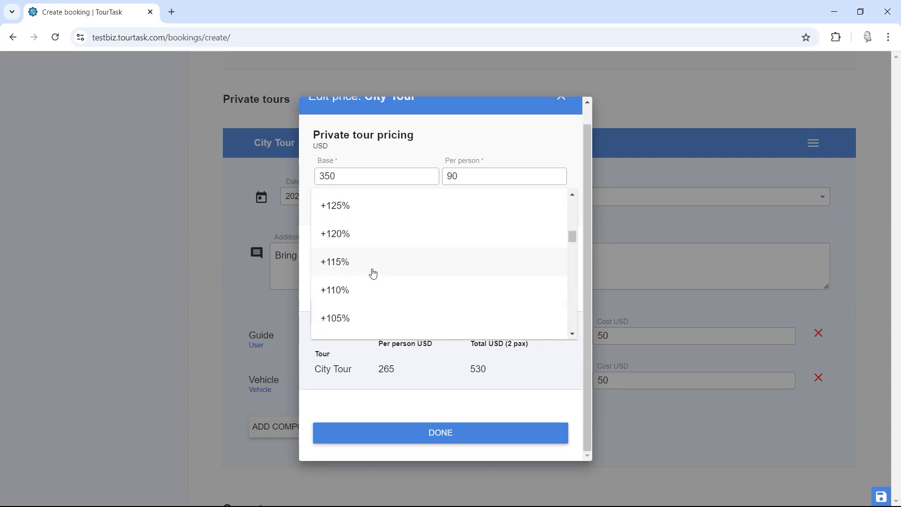
pyautogui.click(438, 127)
pyautogui.click(418, 221)
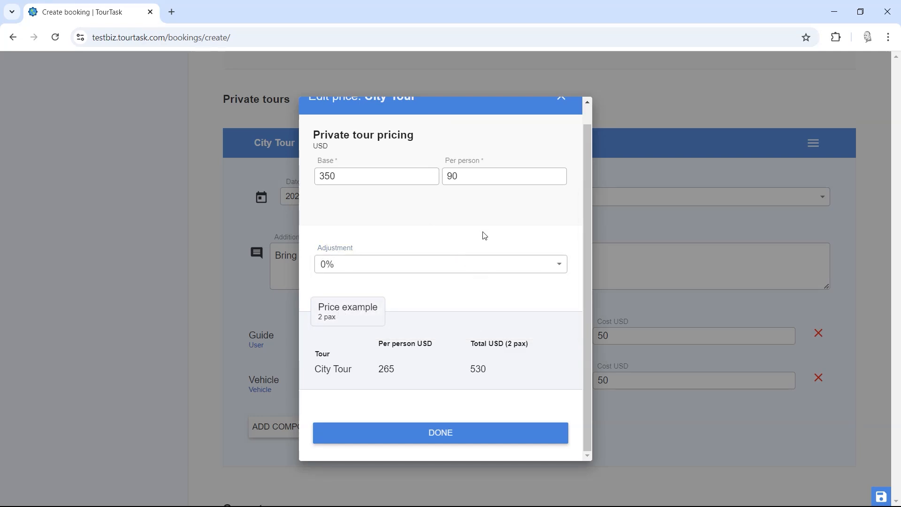
pyautogui.click(441, 432)
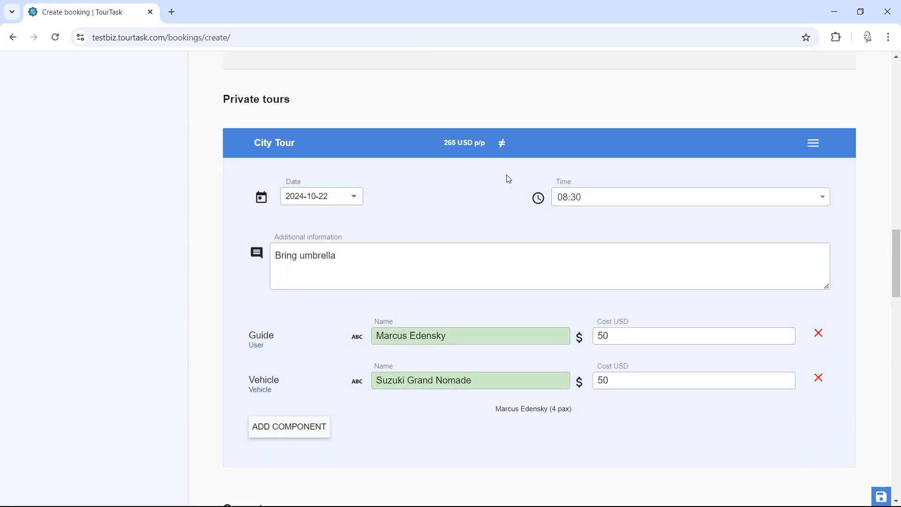
pyautogui.moveTo(504, 143)
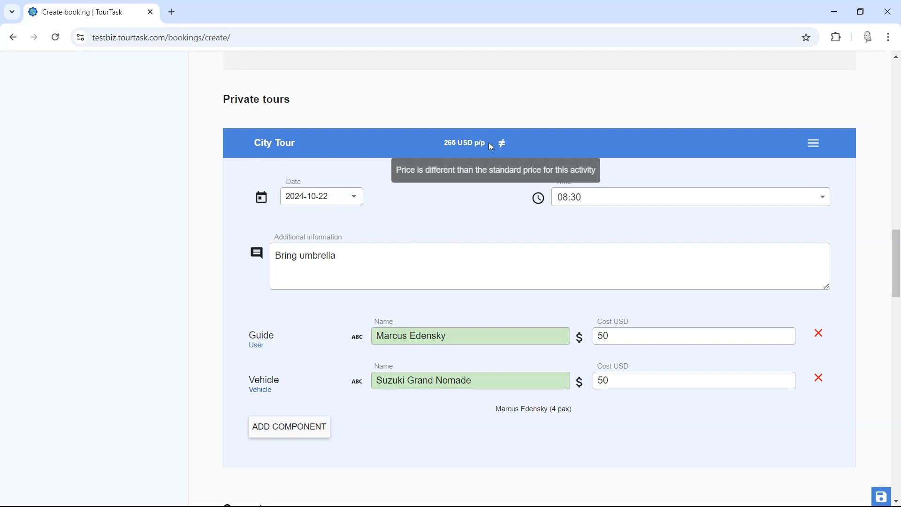
pyautogui.click(812, 143)
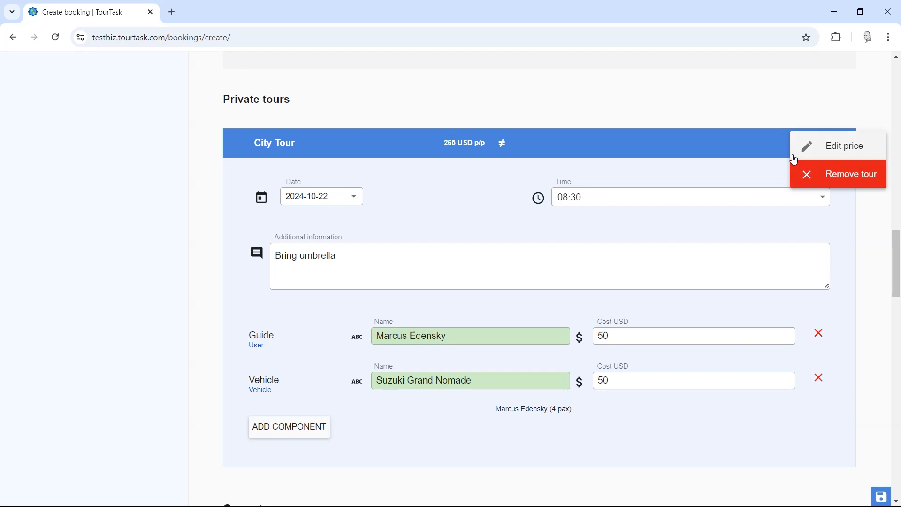
# Step: Change the Mountain Hike's per-person price from 150 to 130 USD with 0% adjustment
pyautogui.click(742, 139)
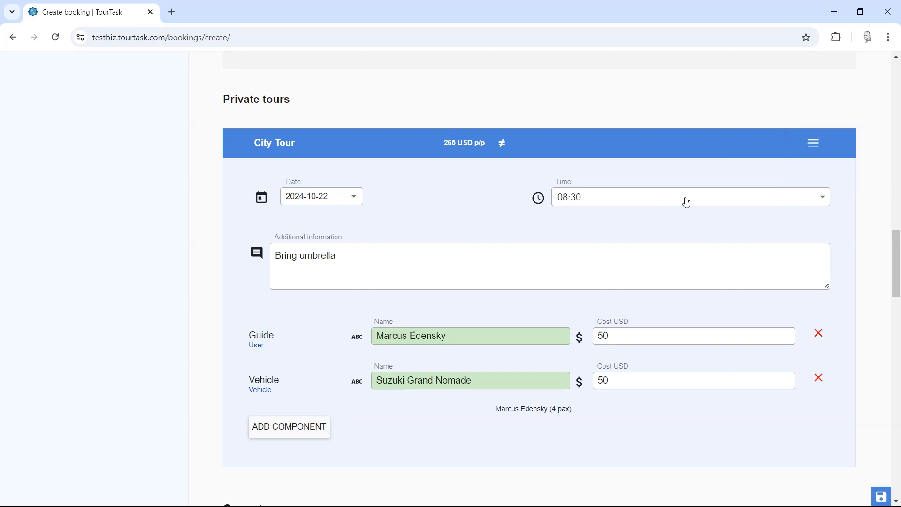
pyautogui.scroll(-9, 687, 202)
pyautogui.click(814, 146)
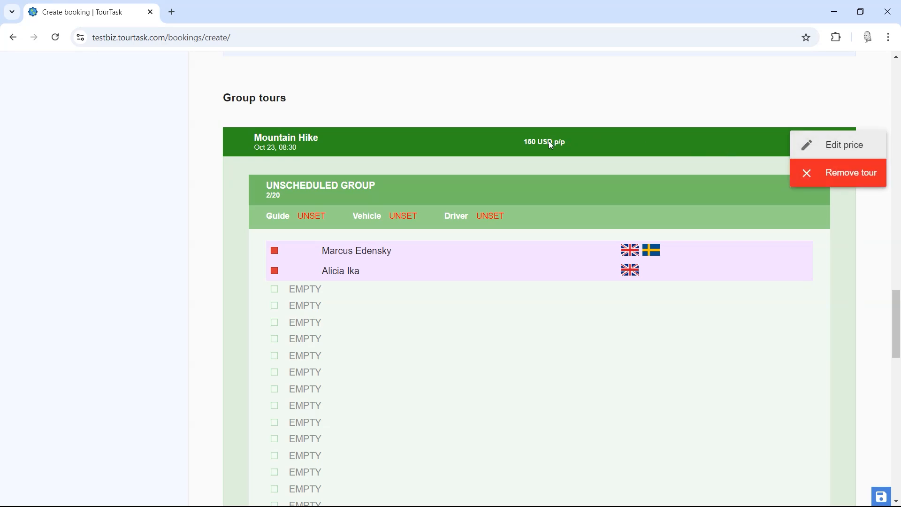
pyautogui.click(819, 145)
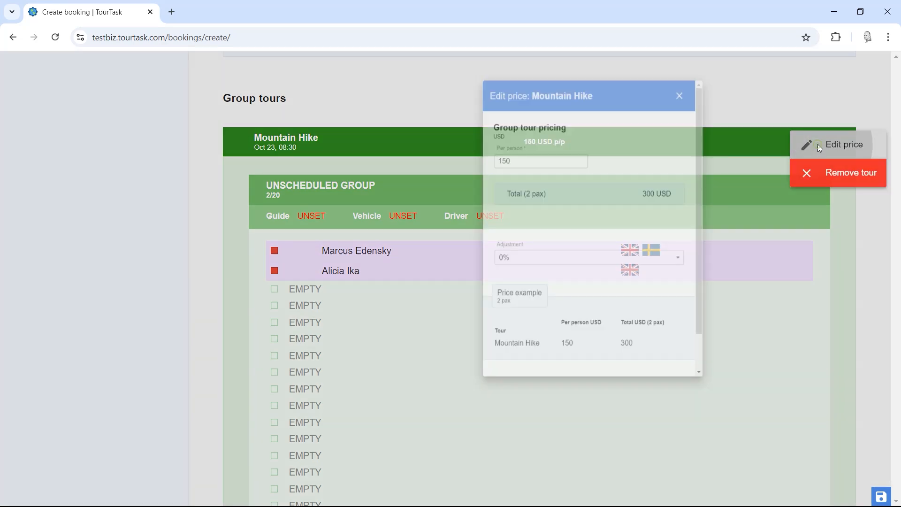
pyautogui.moveTo(325, 195); pyautogui.dragTo(330, 196)
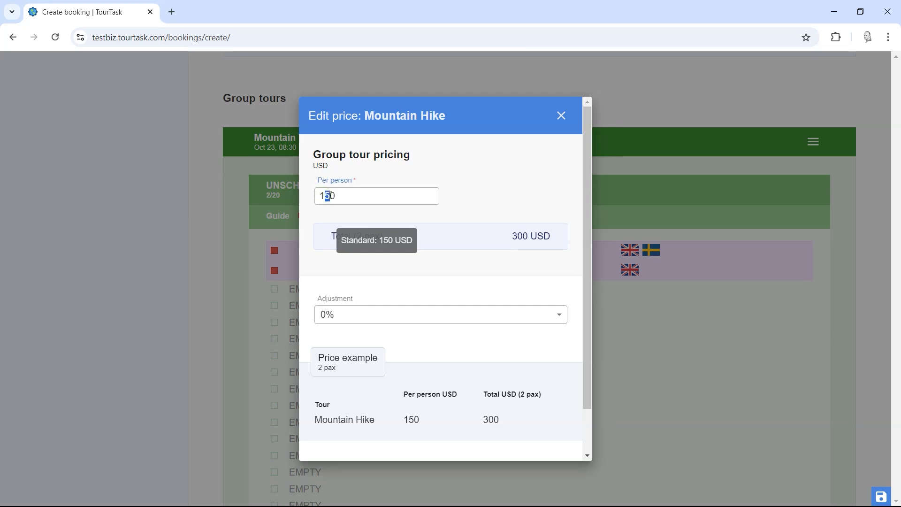
pyautogui.click(329, 314)
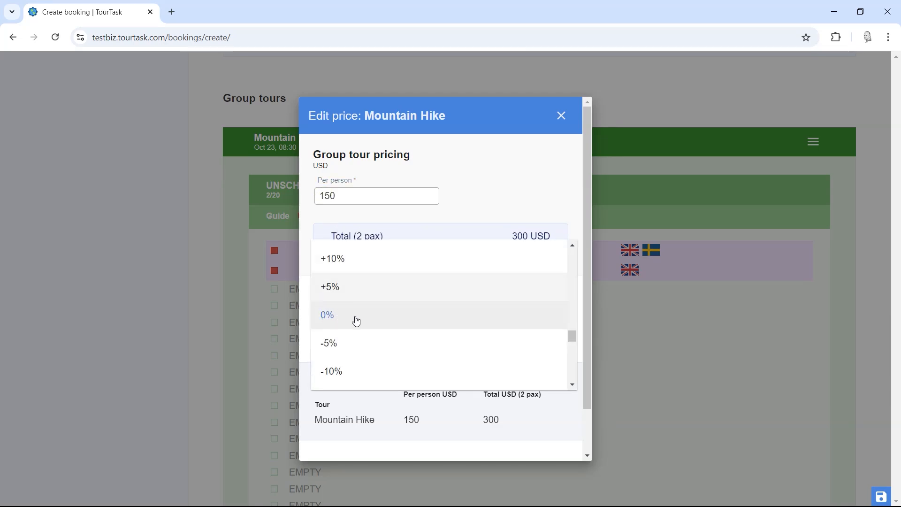
pyautogui.click(367, 202)
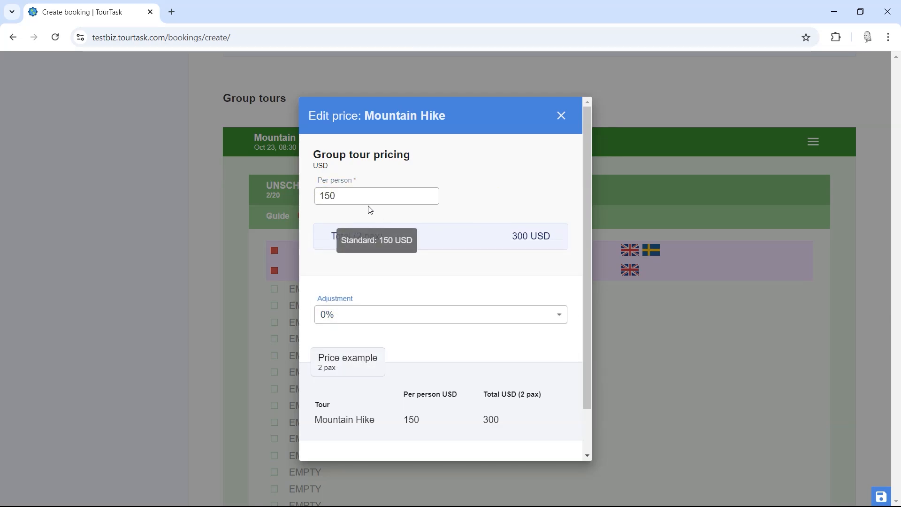
pyautogui.moveTo(330, 197); pyautogui.dragTo(327, 198)
pyautogui.write('3')
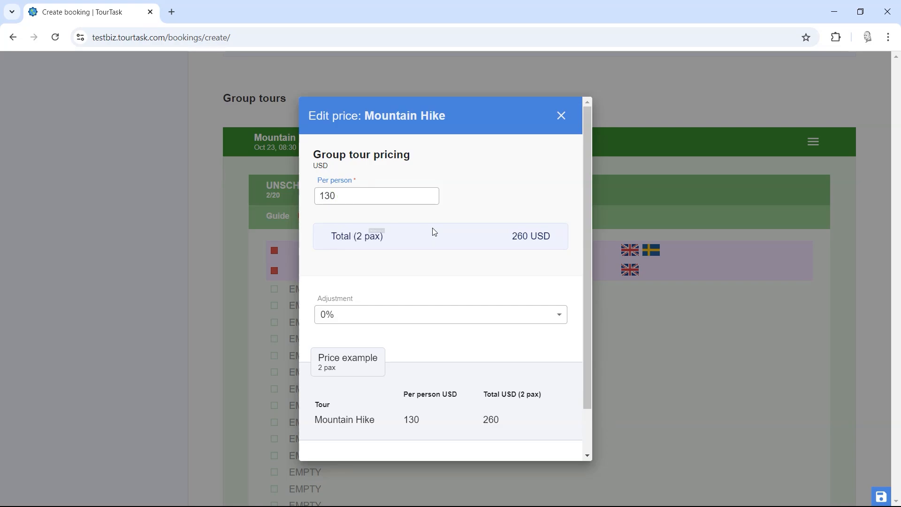
pyautogui.scroll(-1, 432, 232)
pyautogui.click(434, 442)
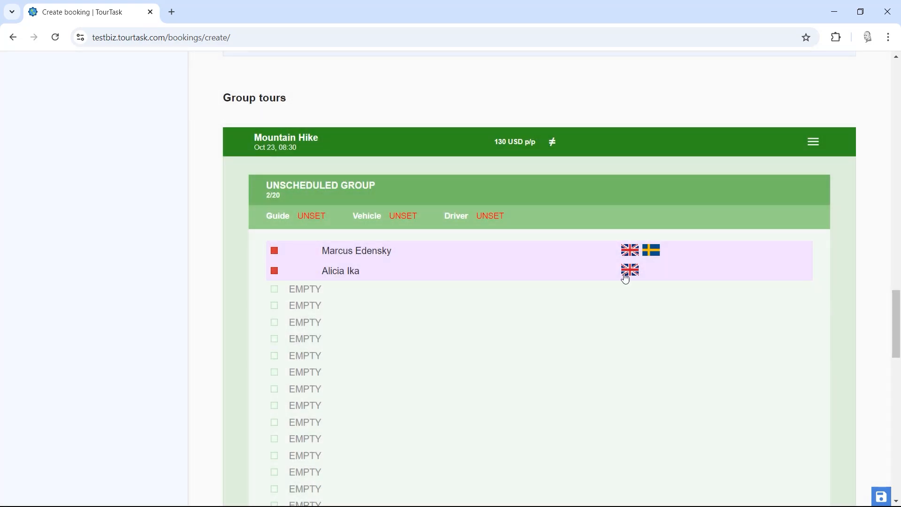
pyautogui.scroll(-1, 324, 273)
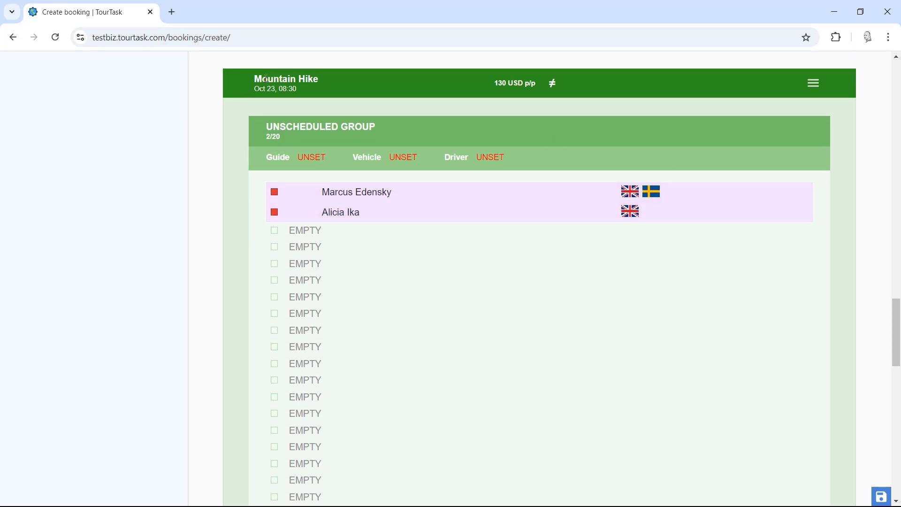
pyautogui.moveTo(255, 78); pyautogui.dragTo(324, 88)
pyautogui.click(353, 93)
pyautogui.scroll(-1, 323, 262)
pyautogui.scroll(-7, 323, 262)
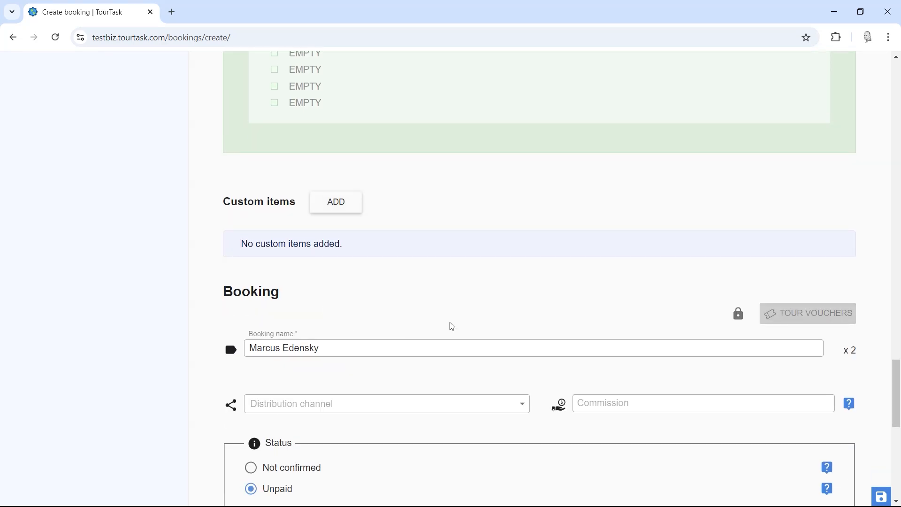
pyautogui.scroll(4, 407, 299)
pyautogui.scroll(2, 409, 294)
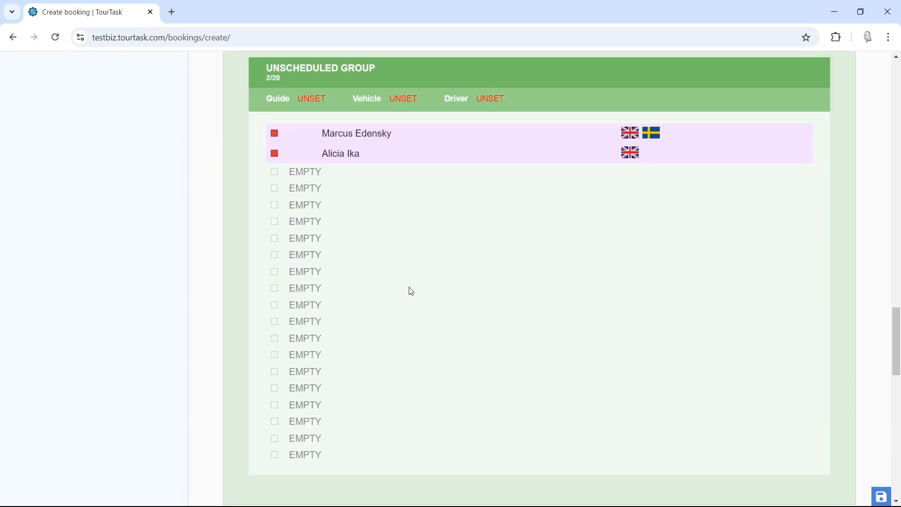
pyautogui.click(350, 143)
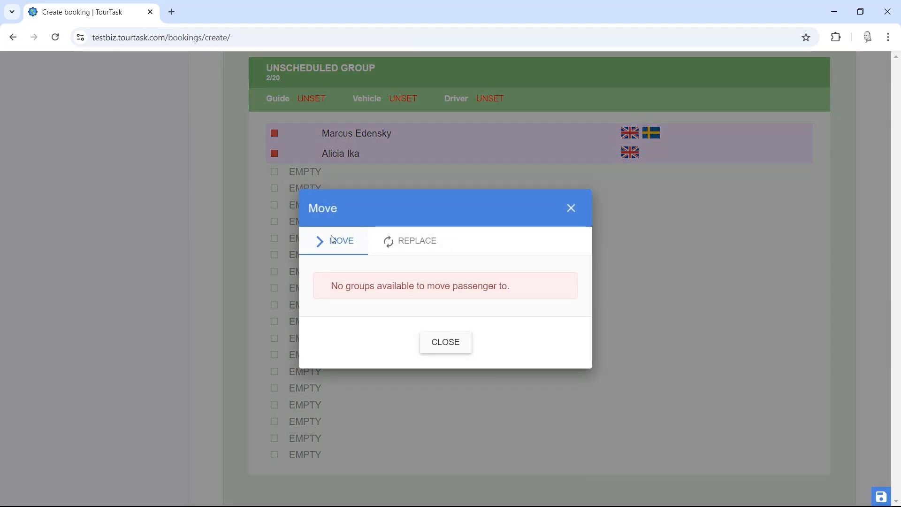
pyautogui.click(396, 243)
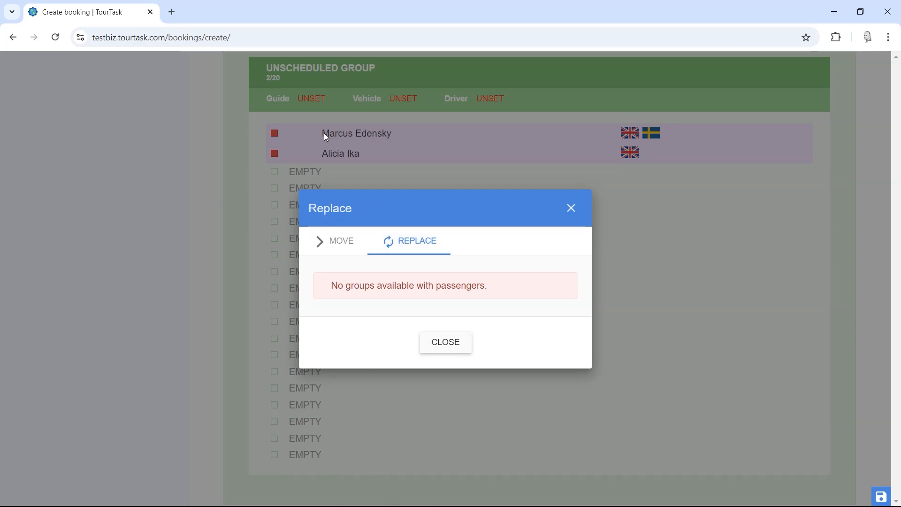
pyautogui.click(445, 342)
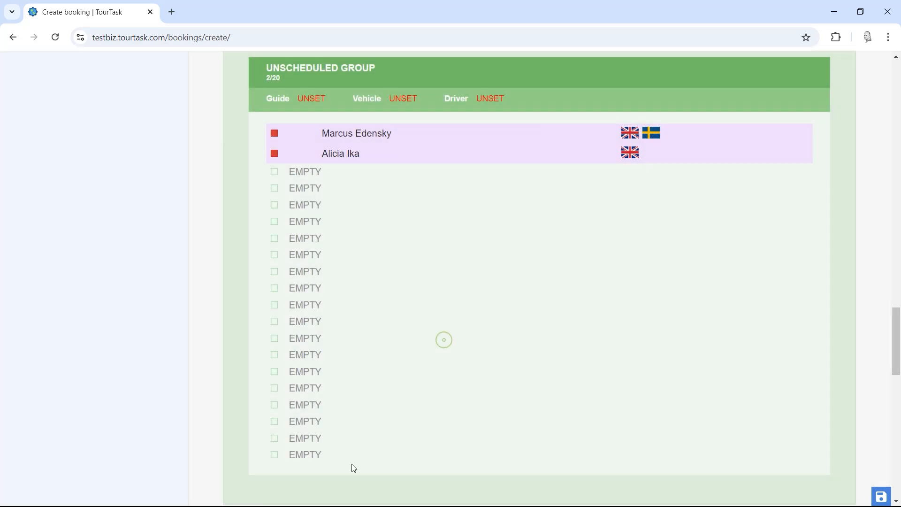
pyautogui.scroll(2, 413, 301)
pyautogui.scroll(-1, 372, 308)
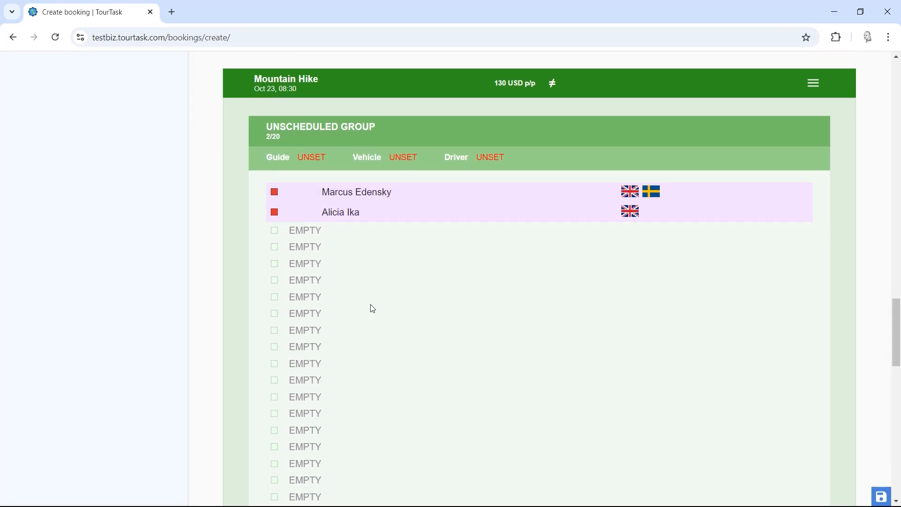
pyautogui.moveTo(256, 79); pyautogui.dragTo(351, 79)
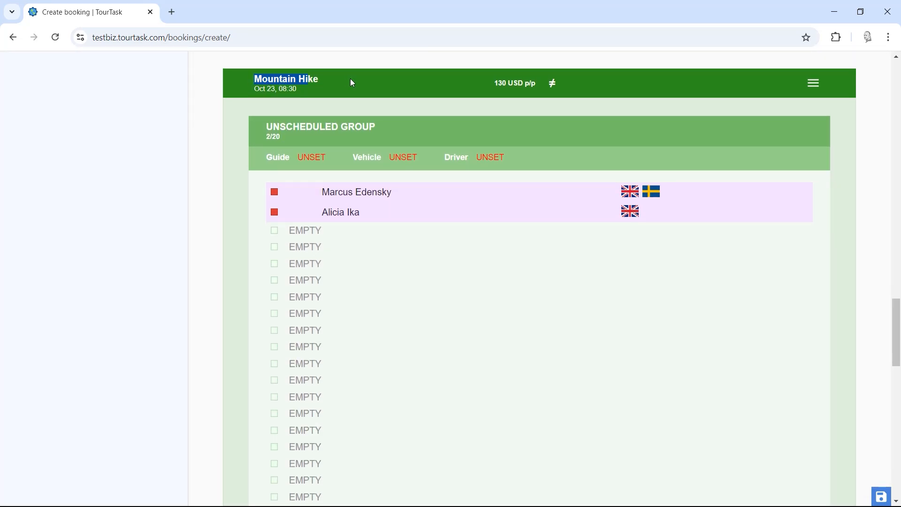
pyautogui.click(350, 79)
pyautogui.moveTo(269, 127); pyautogui.dragTo(381, 125)
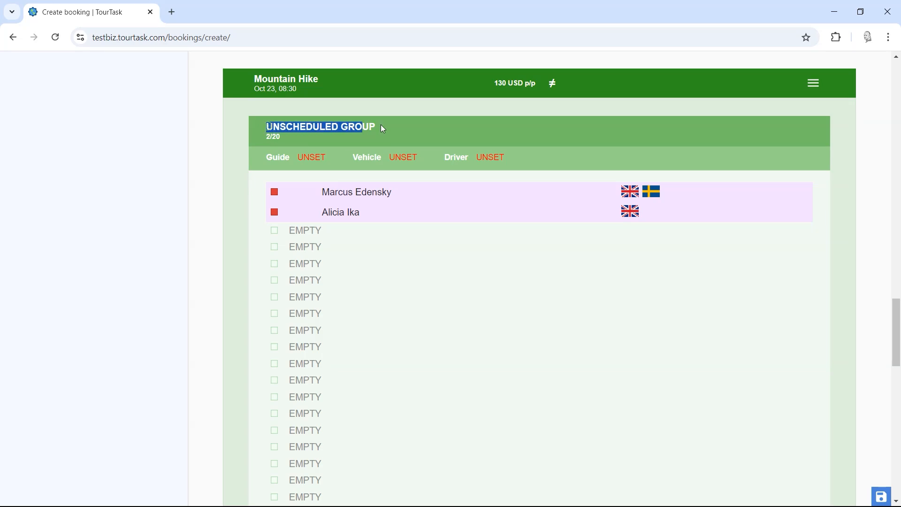
pyautogui.click(402, 125)
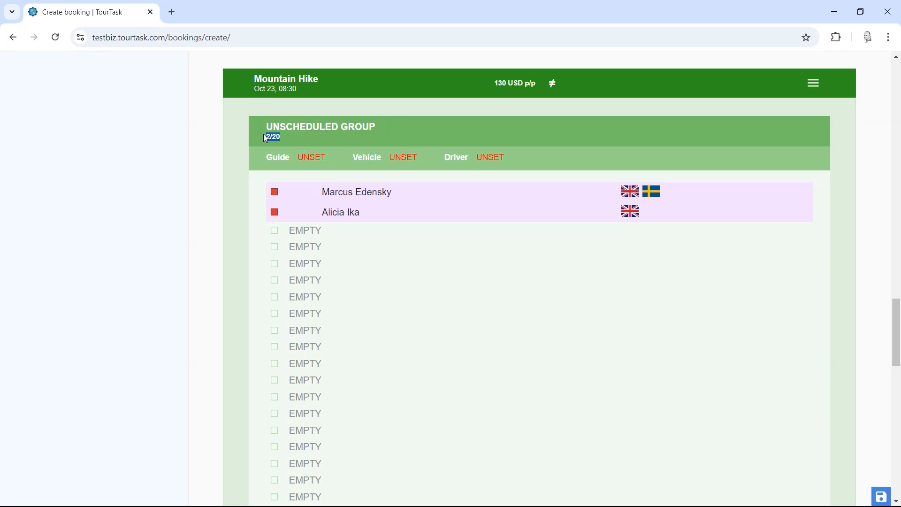
pyautogui.click(231, 263)
pyautogui.scroll(-4, 311, 364)
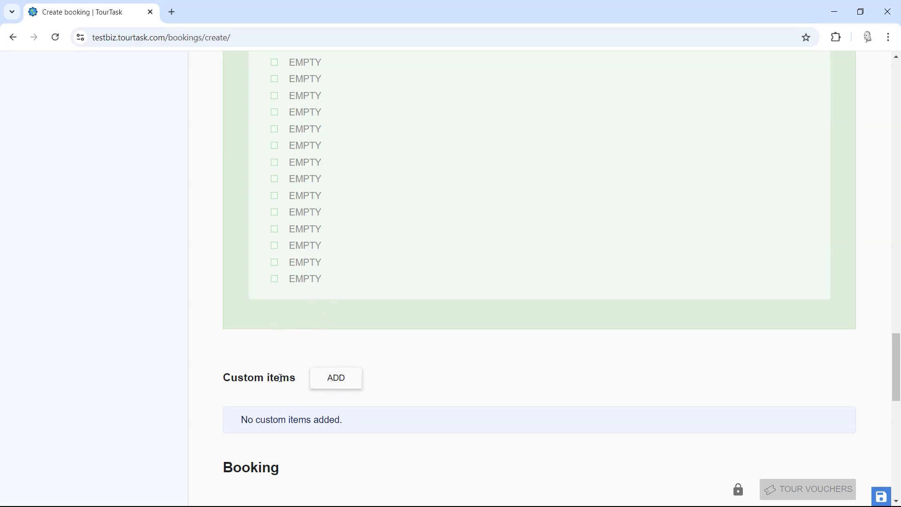
pyautogui.scroll(3, 253, 312)
pyautogui.scroll(-6, 251, 309)
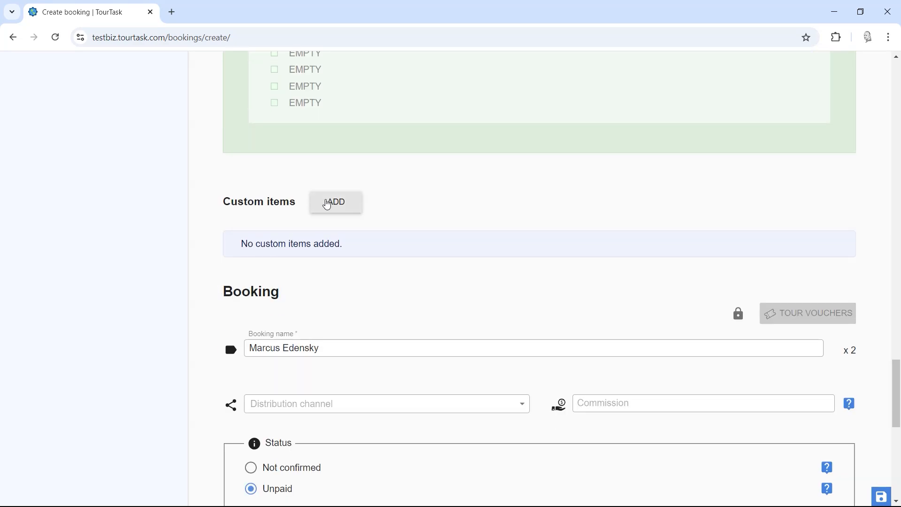
# Step: Add a custom item named 'Sleep in a cave' to the booking
pyautogui.click(327, 205)
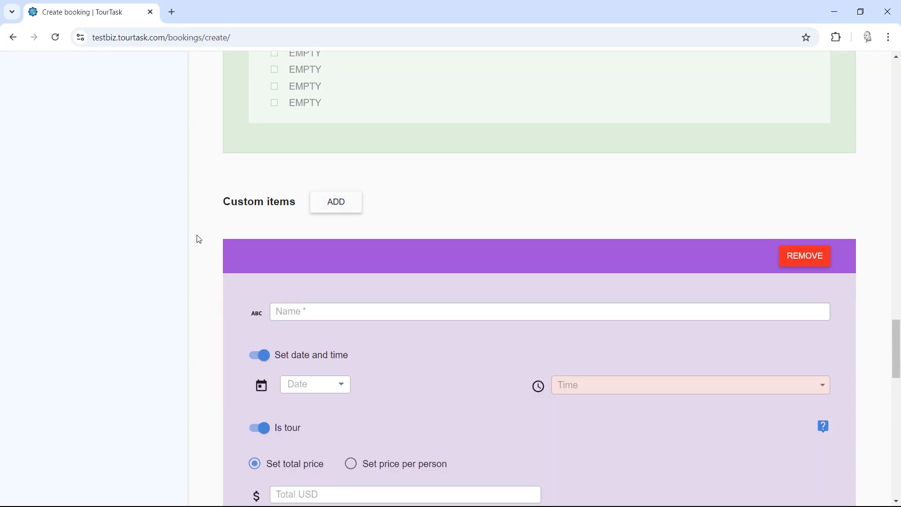
pyautogui.rightClick(109, 82)
pyautogui.click(97, 83)
pyautogui.scroll(-1, 194, 231)
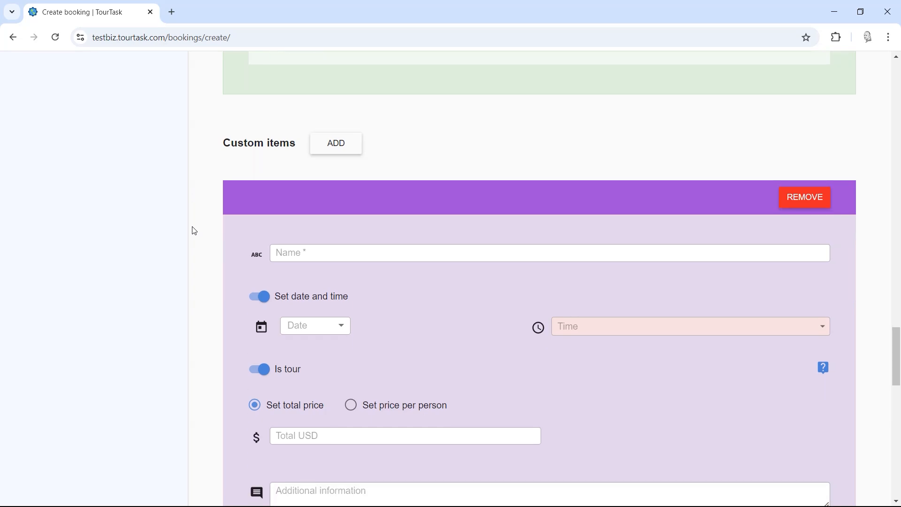
pyautogui.scroll(-1, 198, 229)
pyautogui.click(326, 192)
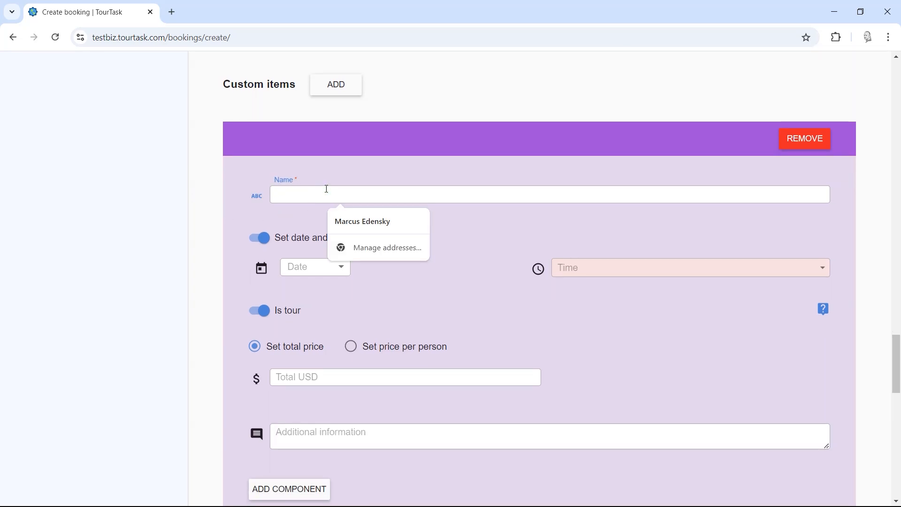
pyautogui.write('Sleep in a cave')
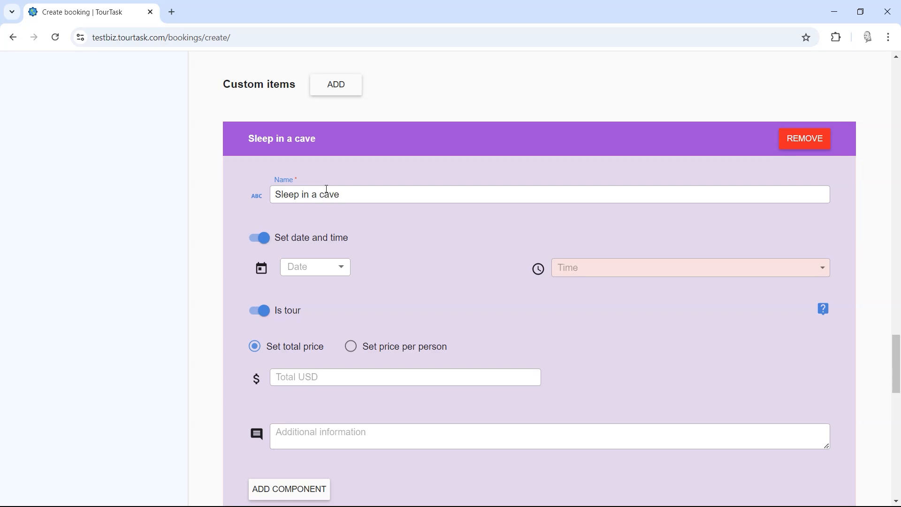
# Step: Date the item October 25 at 09:00, then switch its date and time off
pyautogui.click(342, 267)
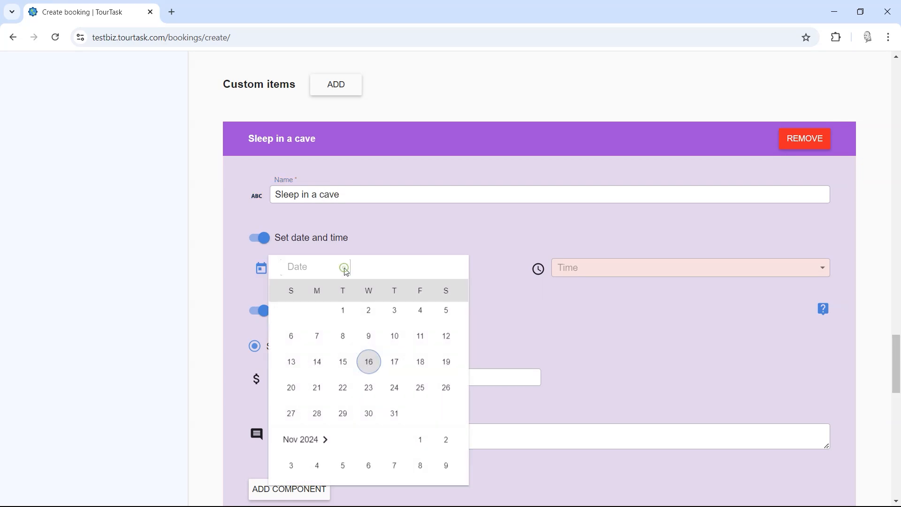
pyautogui.click(420, 419)
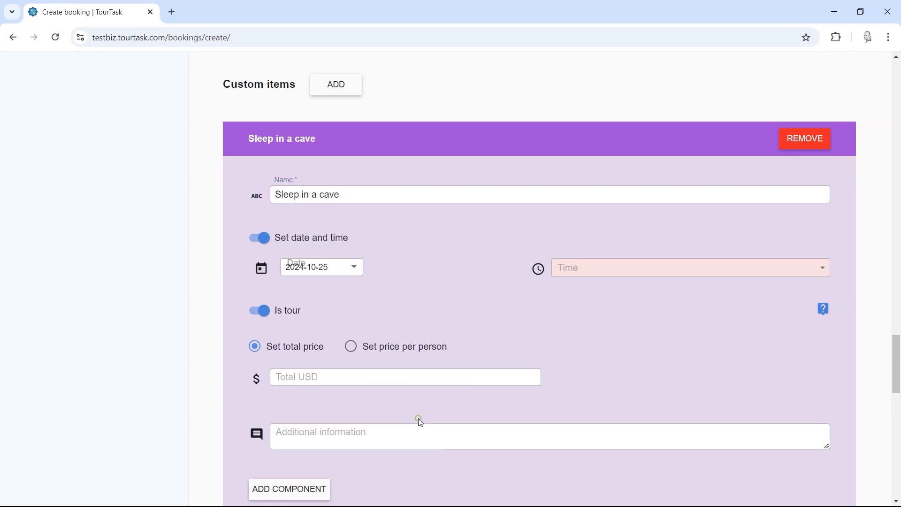
pyautogui.click(584, 275)
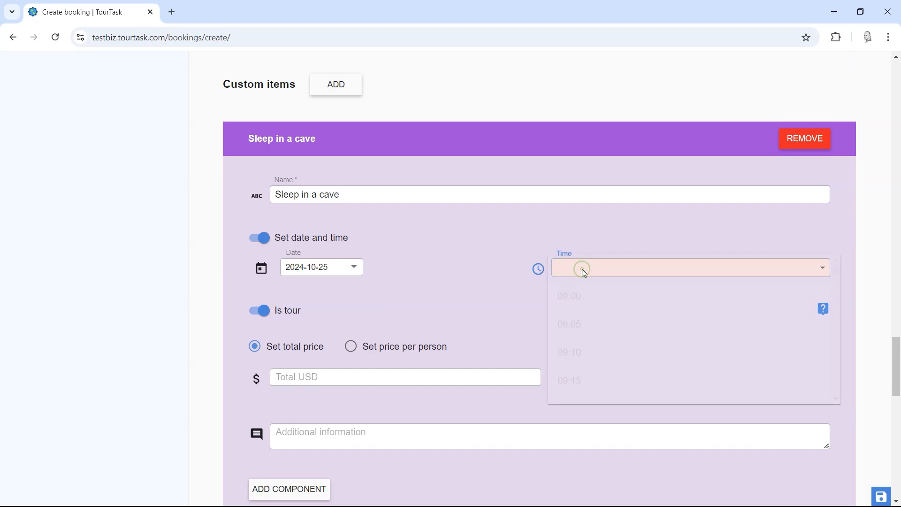
pyautogui.click(583, 303)
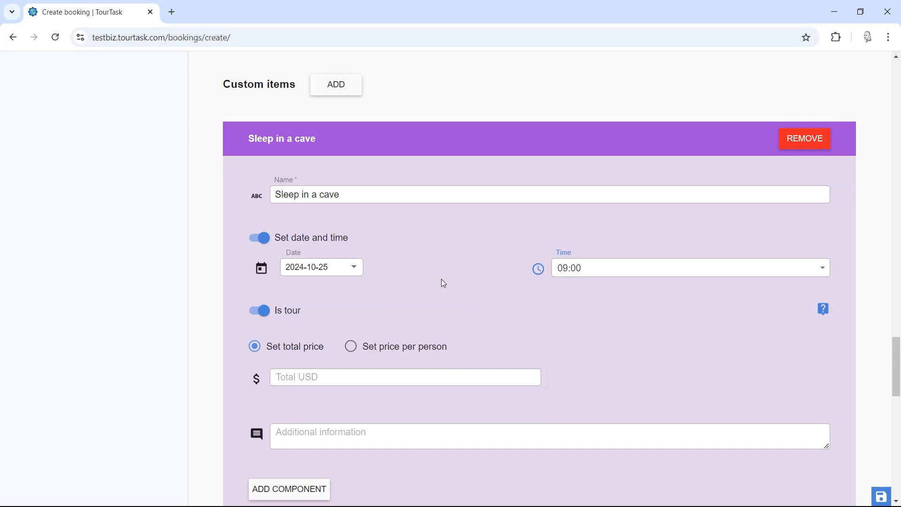
pyautogui.click(319, 241)
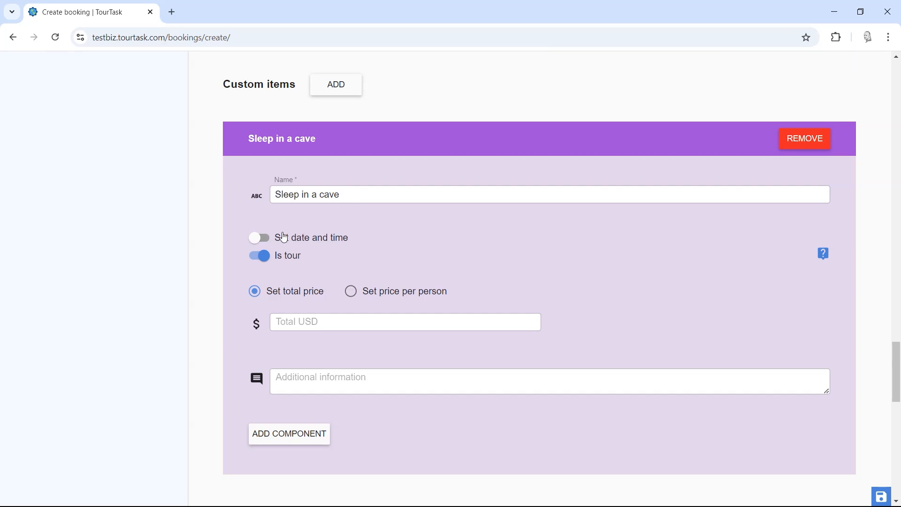
# Step: Turn the Sleep in a cave date and time back on and keep Is tour enabled
pyautogui.click(259, 237)
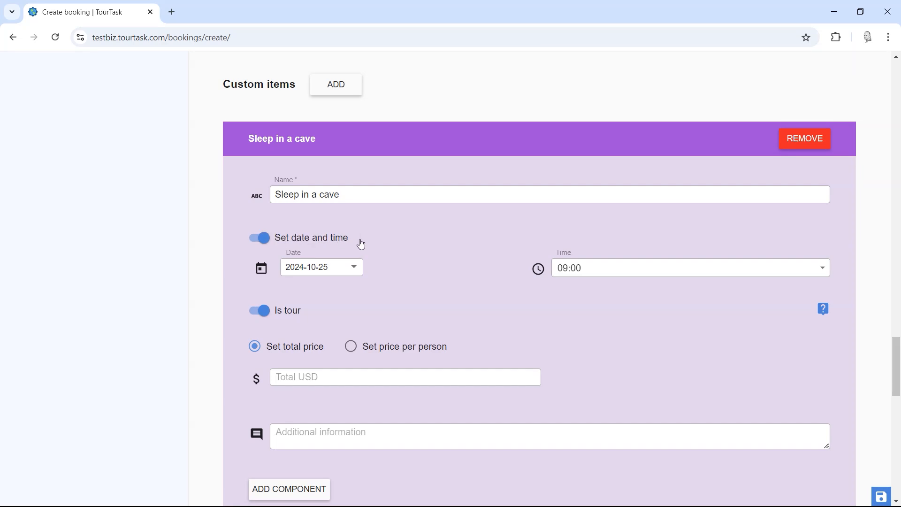
pyautogui.scroll(-1, 403, 304)
pyautogui.click(266, 252)
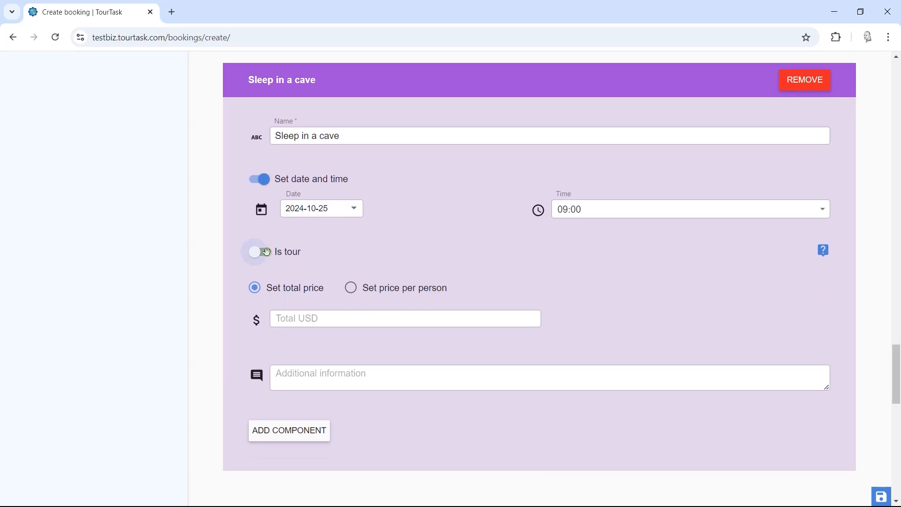
pyautogui.click(267, 252)
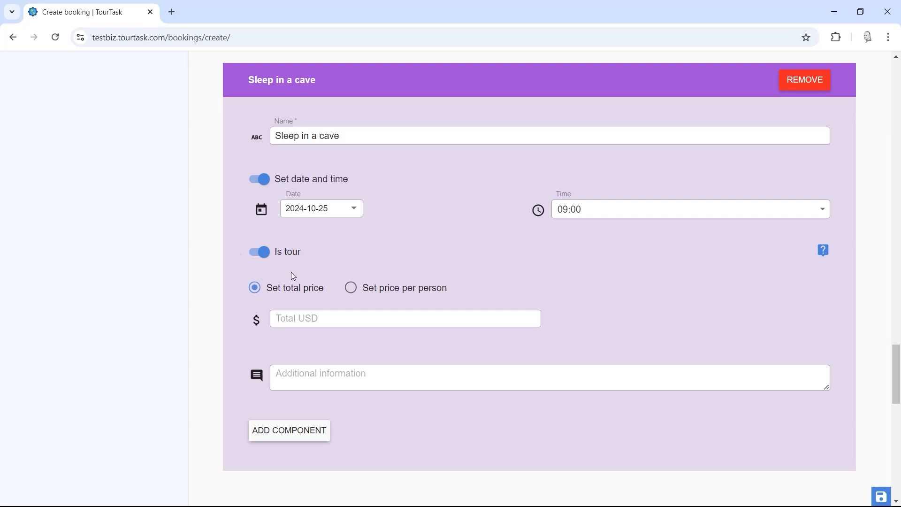
pyautogui.scroll(-1, 223, 306)
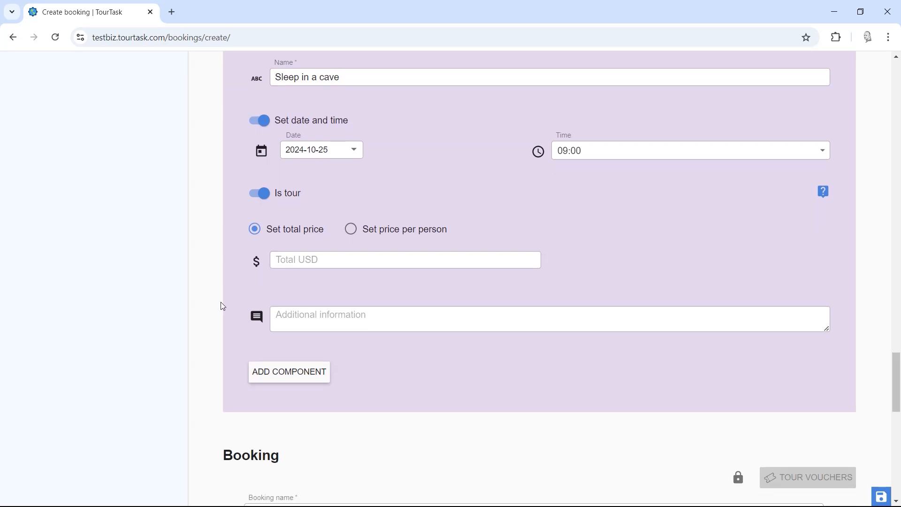
# Step: Charge the Sleep in a cave item a 500 USD total price, 250 USD per person
pyautogui.click(298, 257)
pyautogui.write('500')
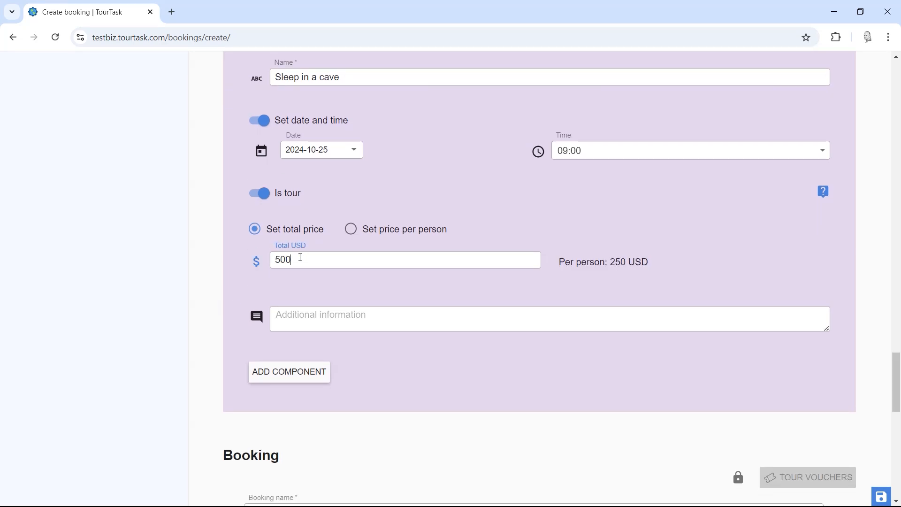
pyautogui.click(351, 231)
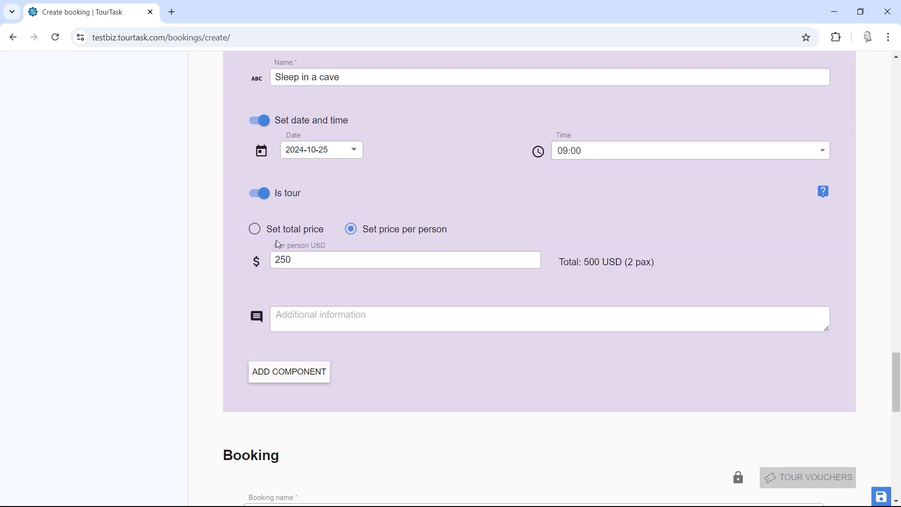
pyautogui.click(255, 230)
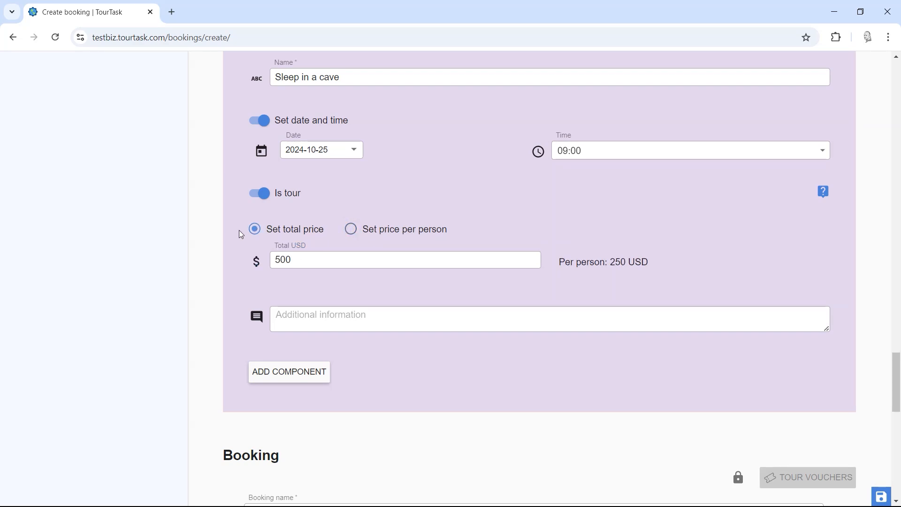
pyautogui.scroll(-1, 241, 233)
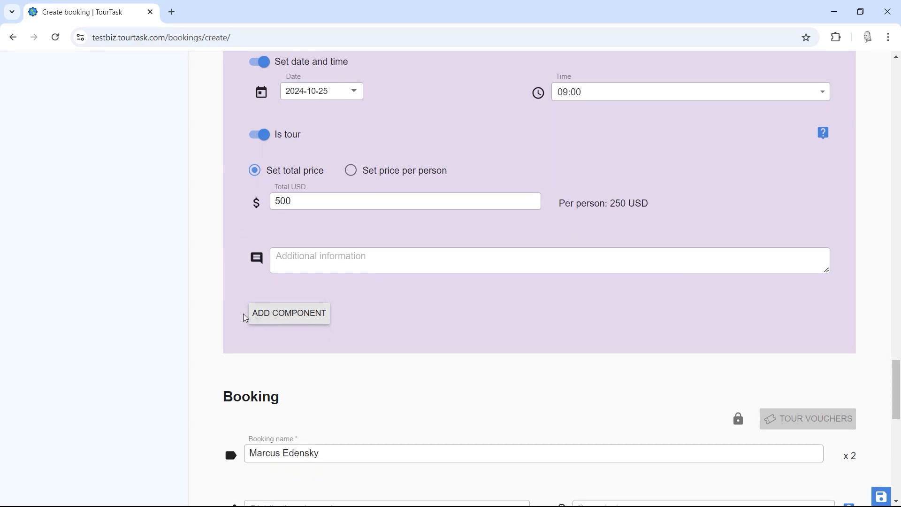
# Step: Add a Guide component and a Vehicle component to the Sleep in a cave item
pyautogui.click(272, 316)
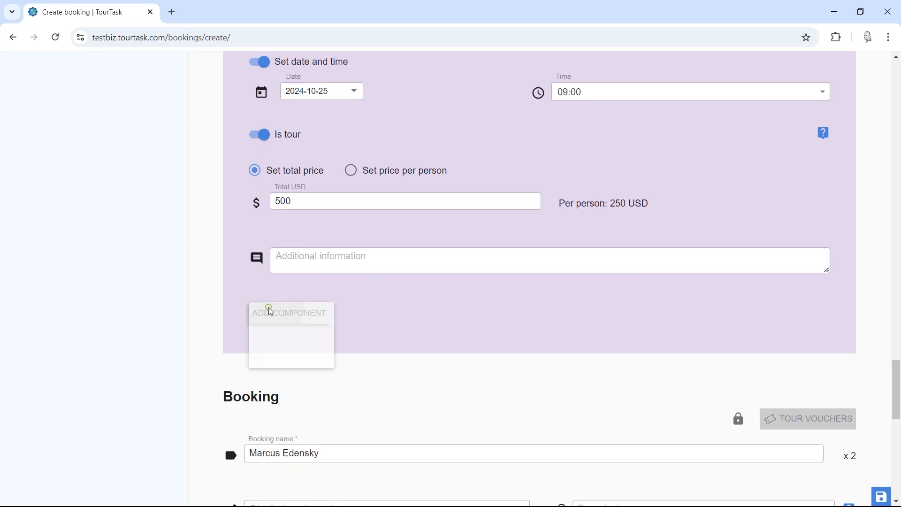
pyautogui.click(283, 374)
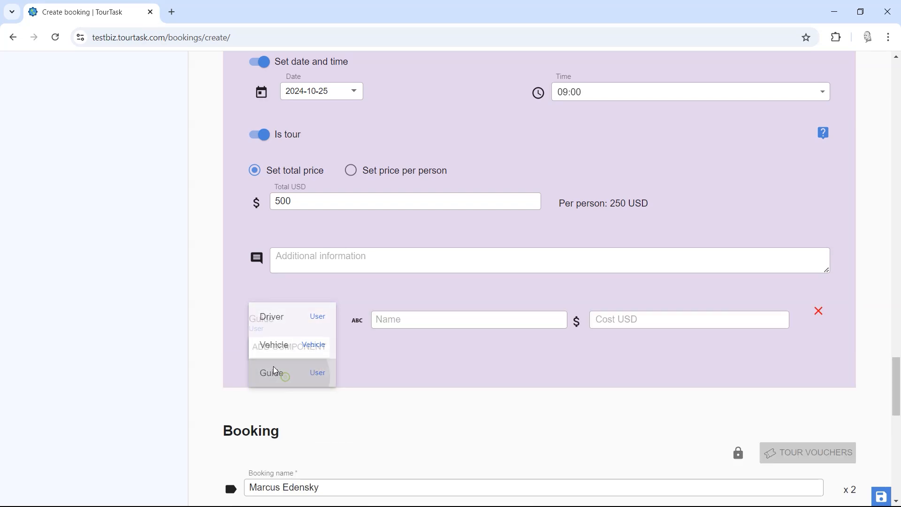
pyautogui.click(288, 345)
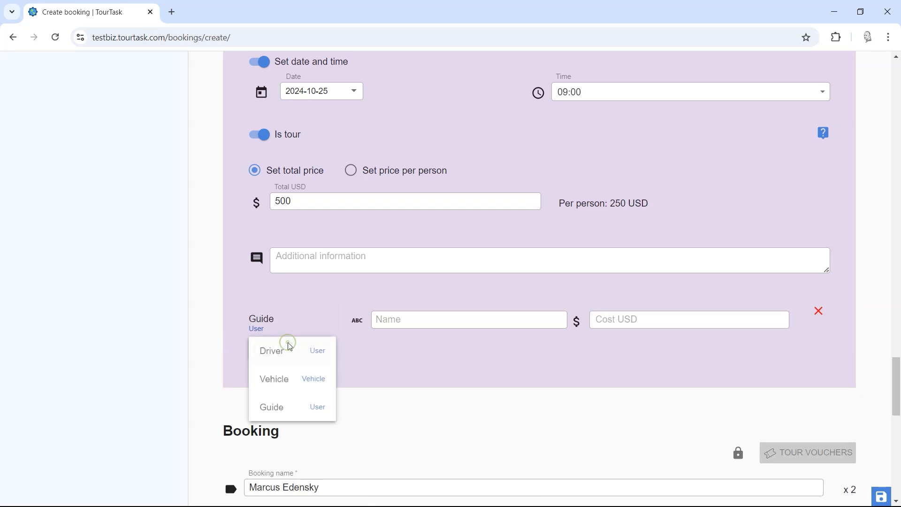
pyautogui.click(294, 381)
pyautogui.rightClick(296, 381)
pyautogui.click(174, 325)
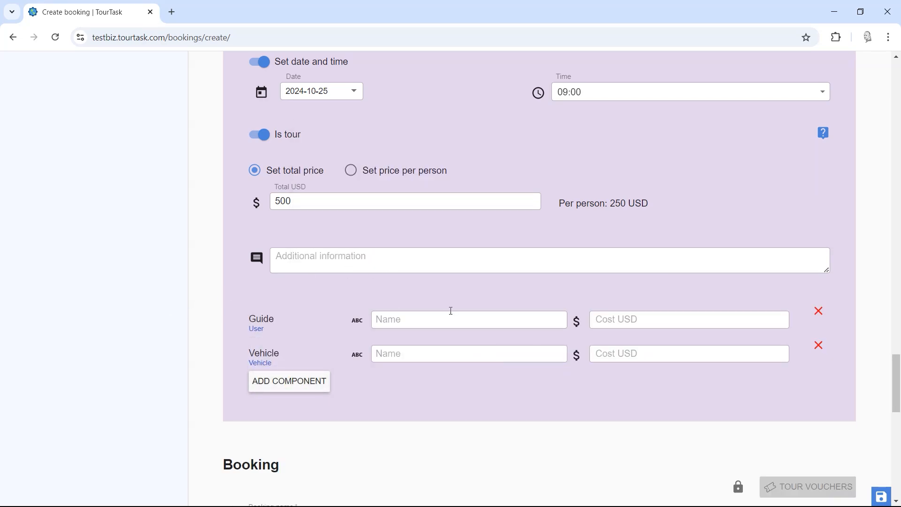
# Step: Assign the suggested staff member as the item's guide
pyautogui.click(412, 319)
pyautogui.write('ali')
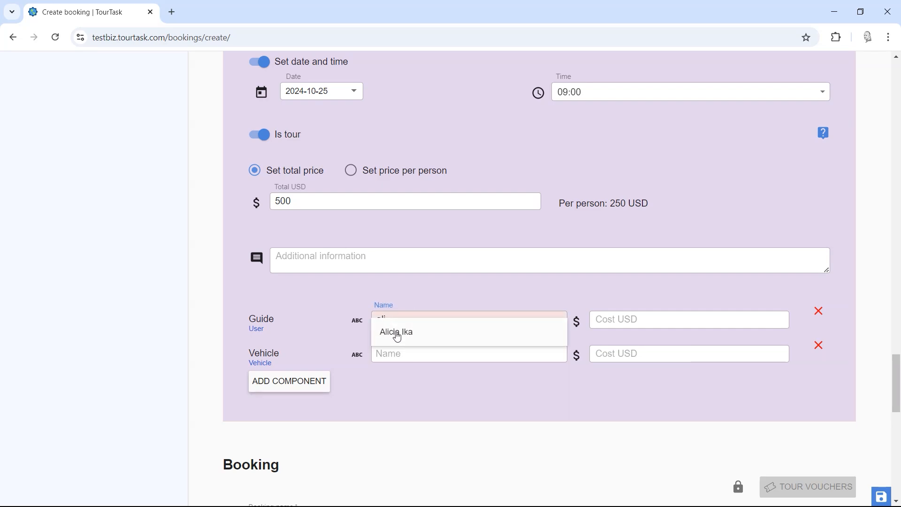
pyautogui.click(397, 333)
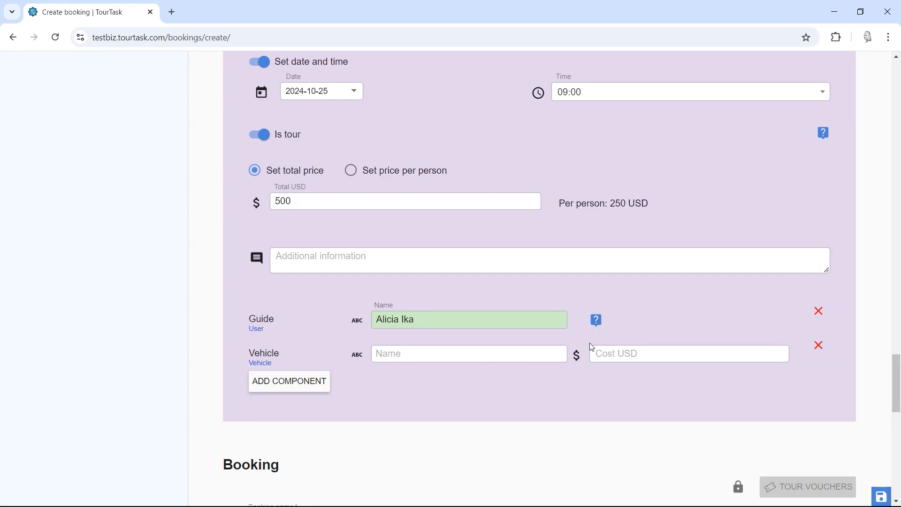
pyautogui.click(596, 328)
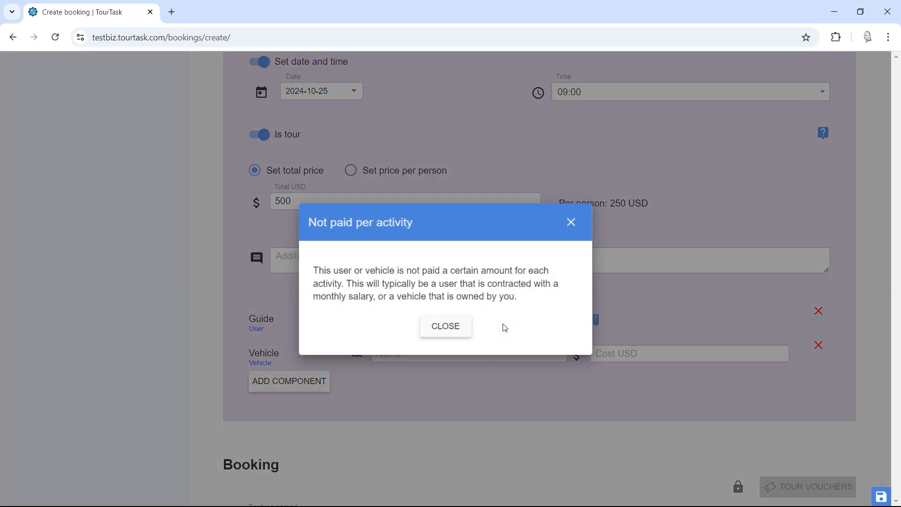
pyautogui.click(464, 326)
# Step: Assign the Suzuki Grand Nomade as the vehicle with a 50 USD cost
pyautogui.click(446, 354)
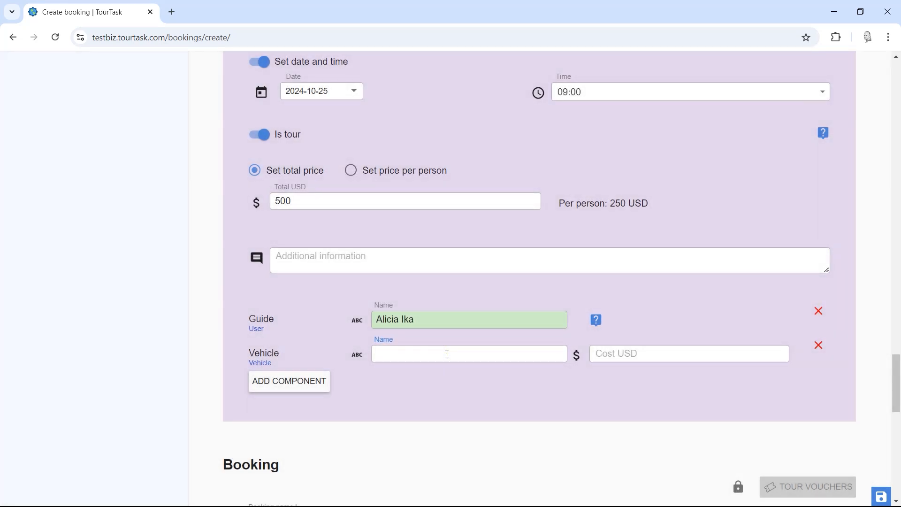
pyautogui.click(446, 366)
pyautogui.click(669, 352)
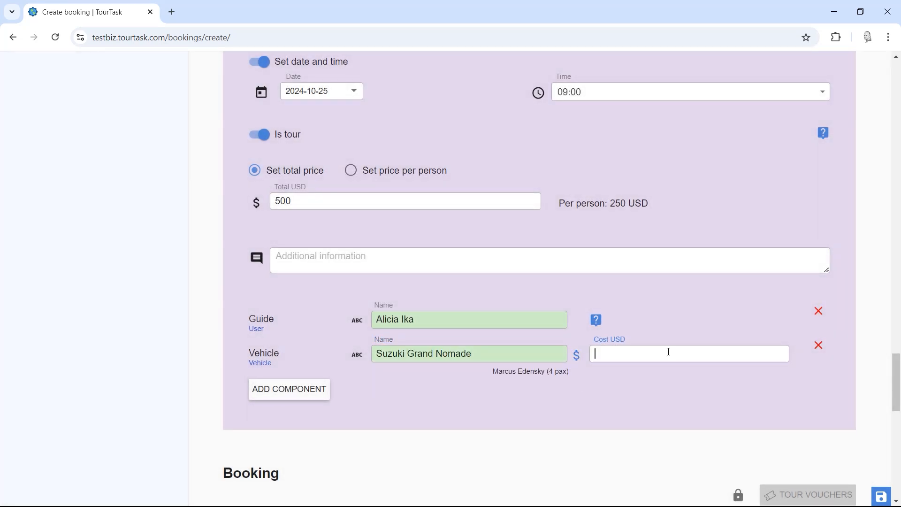
pyautogui.write('50')
pyautogui.click(587, 410)
# Step: Add the note 'Bring sleeping bags' under Additional information
pyautogui.click(336, 265)
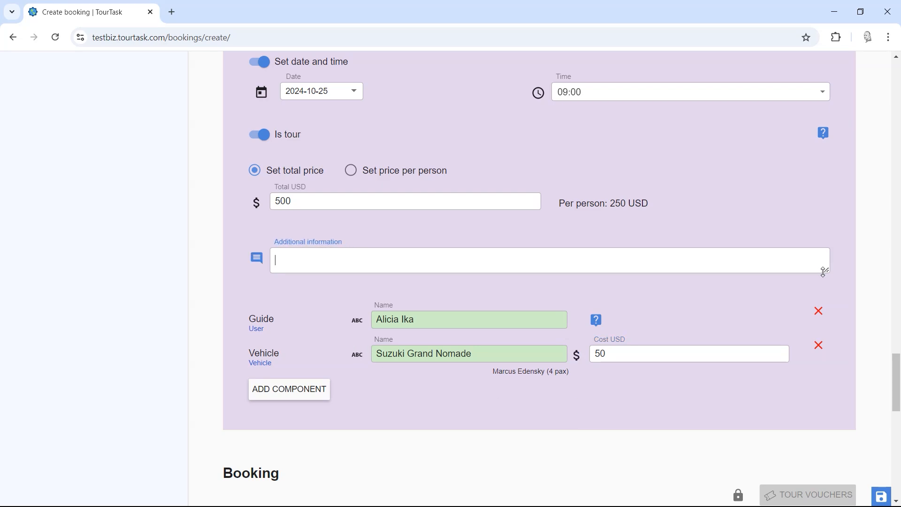
pyautogui.moveTo(825, 272); pyautogui.dragTo(825, 364)
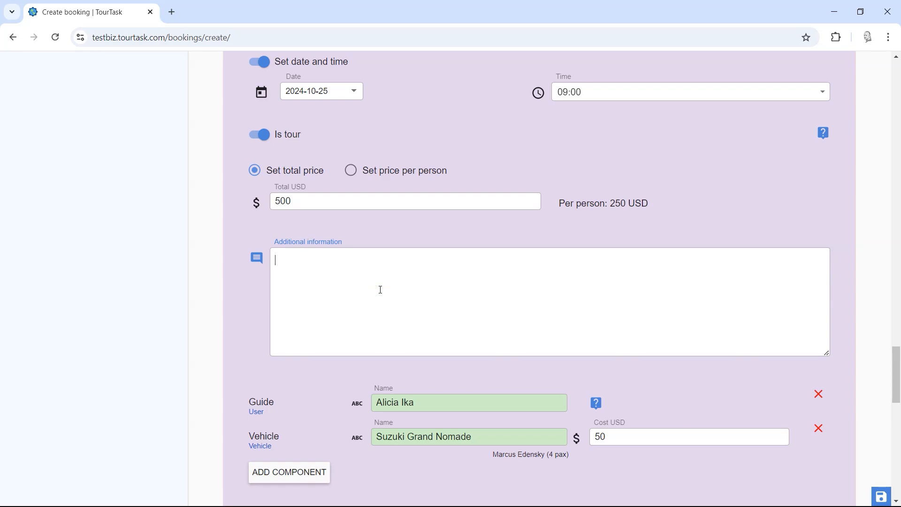
pyautogui.write('Bri')
pyautogui.press('BackSpace')
pyautogui.press('BackSpace')
pyautogui.press('BackSpace')
pyautogui.write('Bring sleeping bags')
pyautogui.scroll(-7, 253, 317)
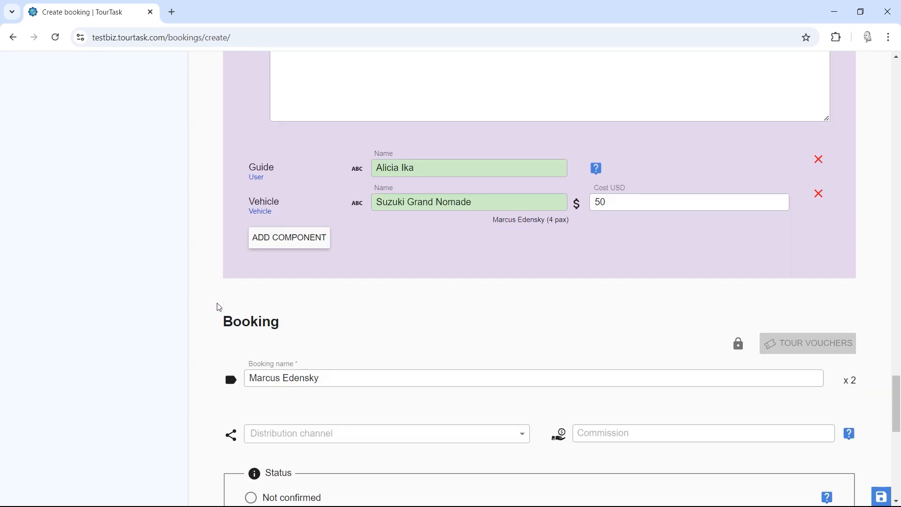
pyautogui.scroll(-1, 169, 266)
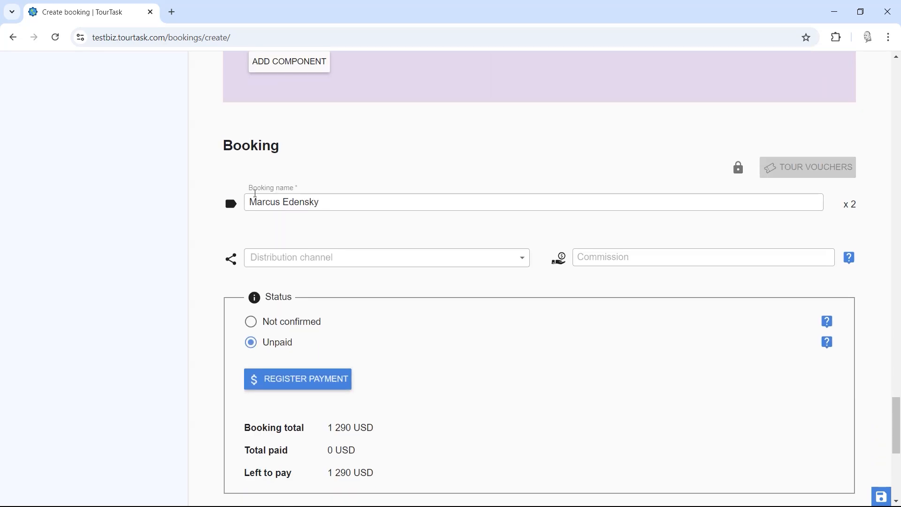
pyautogui.doubleClick(231, 145)
pyautogui.click(577, 152)
pyautogui.moveTo(741, 174)
pyautogui.moveTo(327, 206); pyautogui.dragTo(247, 204)
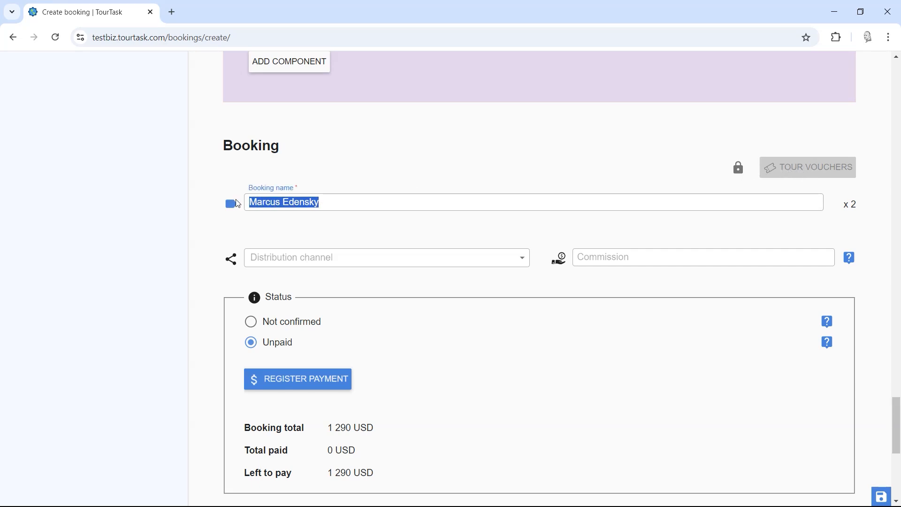
pyautogui.click(149, 231)
pyautogui.moveTo(327, 202); pyautogui.dragTo(236, 199)
pyautogui.moveTo(895, 418); pyautogui.dragTo(899, 441)
pyautogui.click(335, 130)
pyautogui.moveTo(352, 131); pyautogui.dragTo(236, 133)
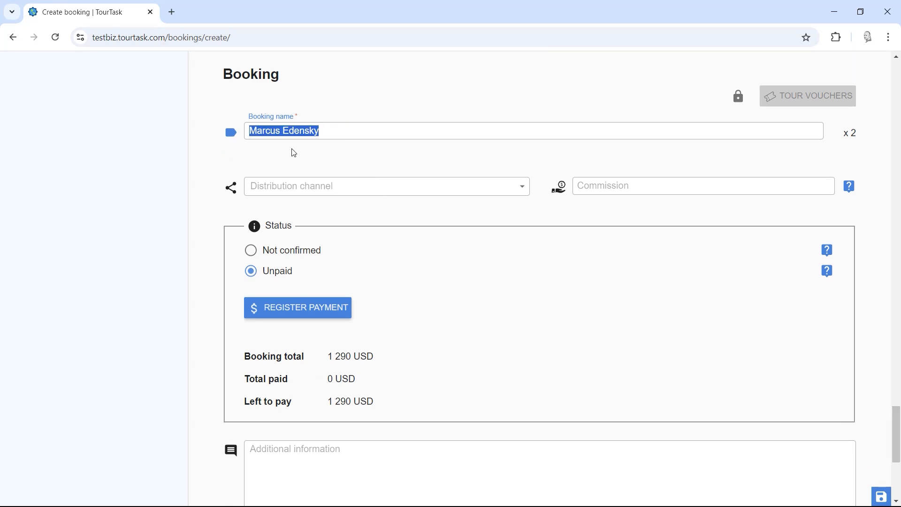
pyautogui.click(317, 150)
pyautogui.click(332, 195)
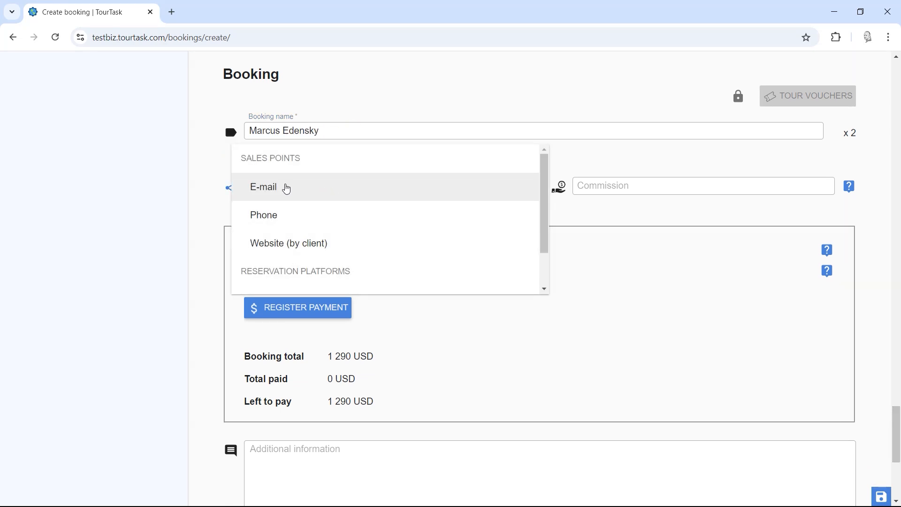
pyautogui.click(117, 198)
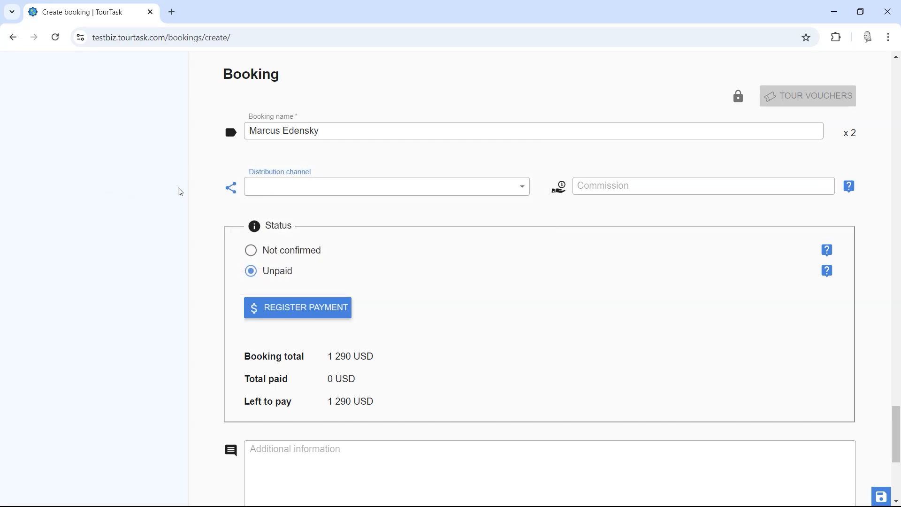
pyautogui.click(291, 193)
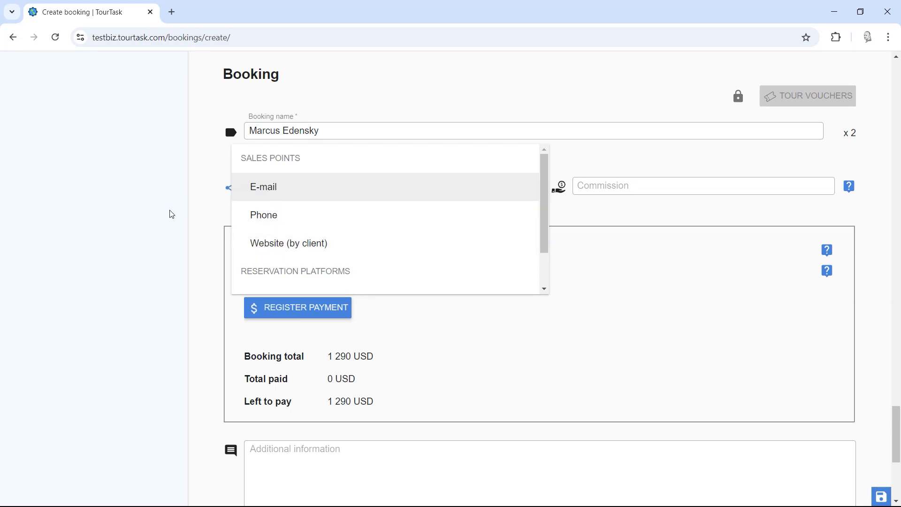
pyautogui.click(151, 236)
pyautogui.moveTo(897, 434); pyautogui.dragTo(897, 105)
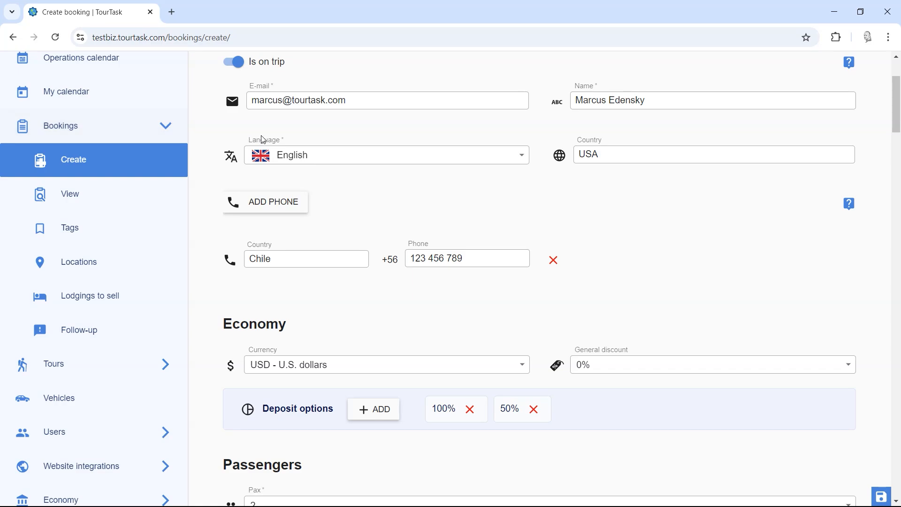
pyautogui.scroll(-6, 258, 247)
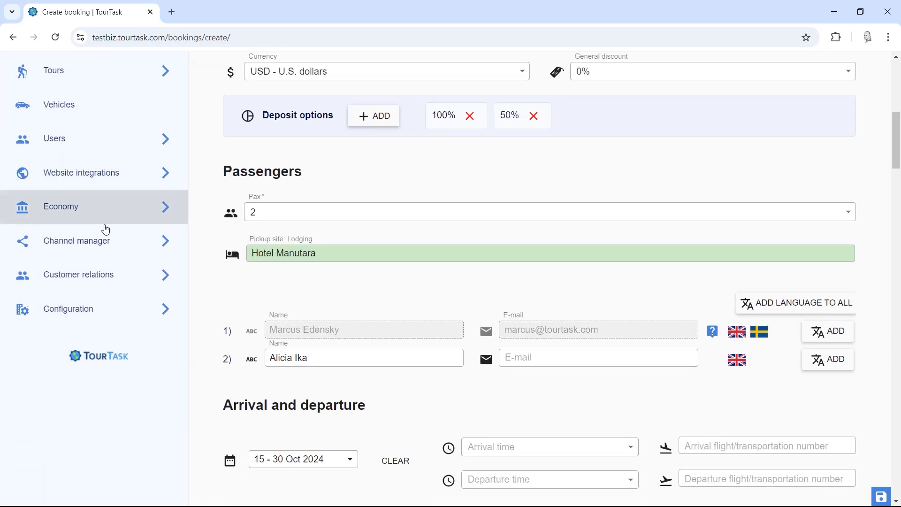
pyautogui.click(102, 249)
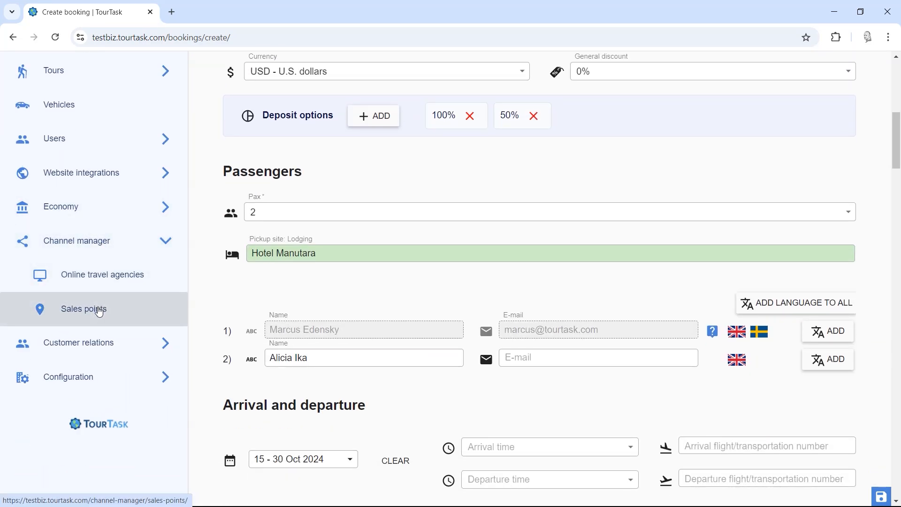
pyautogui.click(143, 241)
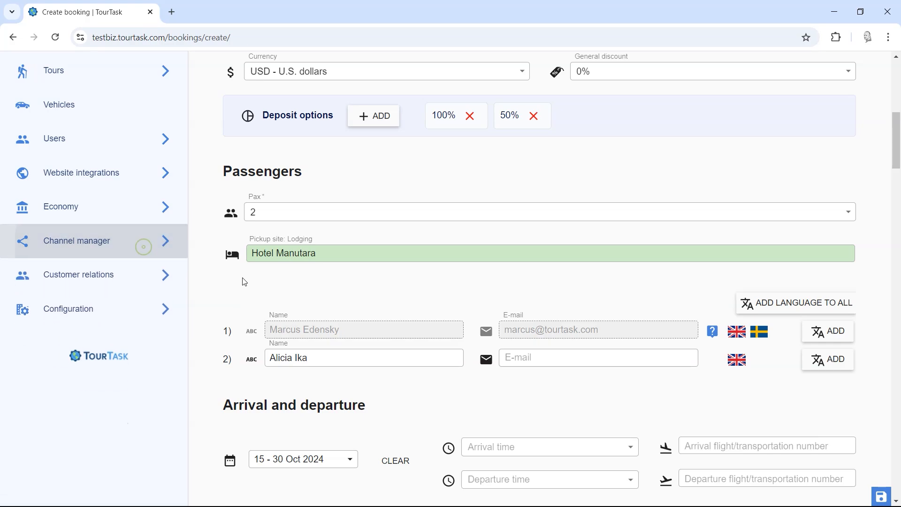
pyautogui.scroll(-10, 242, 287)
pyautogui.scroll(-20, 241, 287)
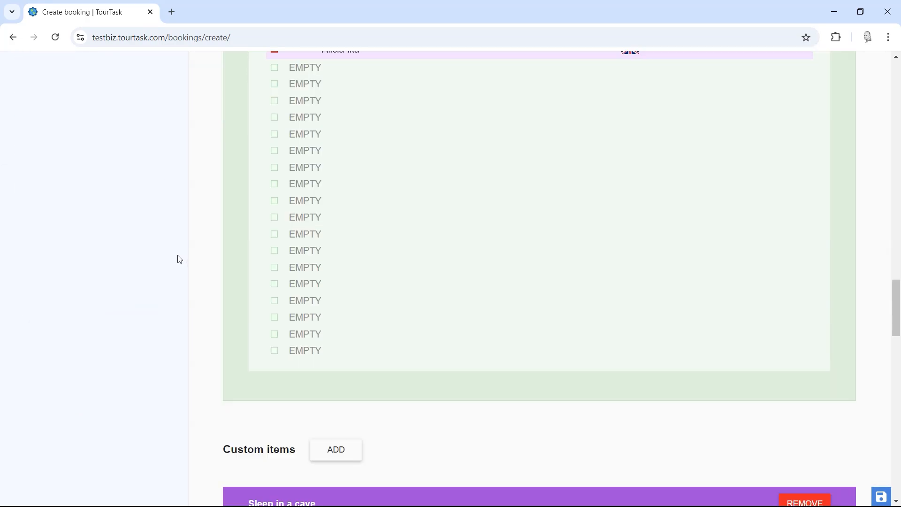
pyautogui.scroll(-14, 178, 258)
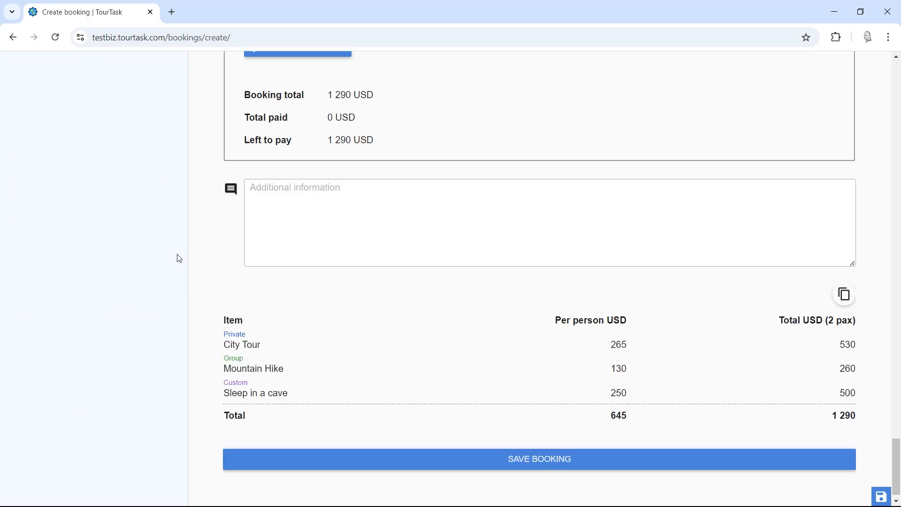
pyautogui.scroll(3, 181, 241)
pyautogui.scroll(5, 188, 239)
pyautogui.scroll(-2, 190, 253)
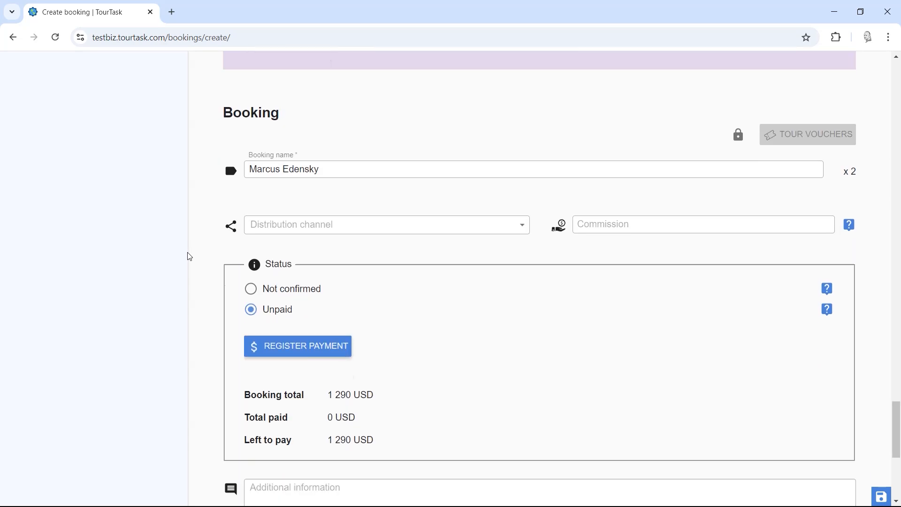
pyautogui.doubleClick(236, 108)
pyautogui.click(582, 219)
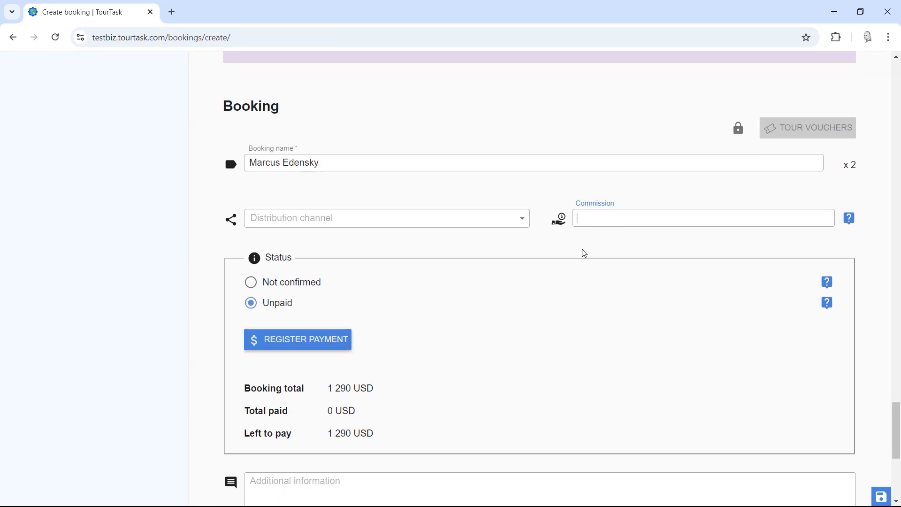
pyautogui.click(568, 258)
pyautogui.click(636, 220)
pyautogui.write('a')
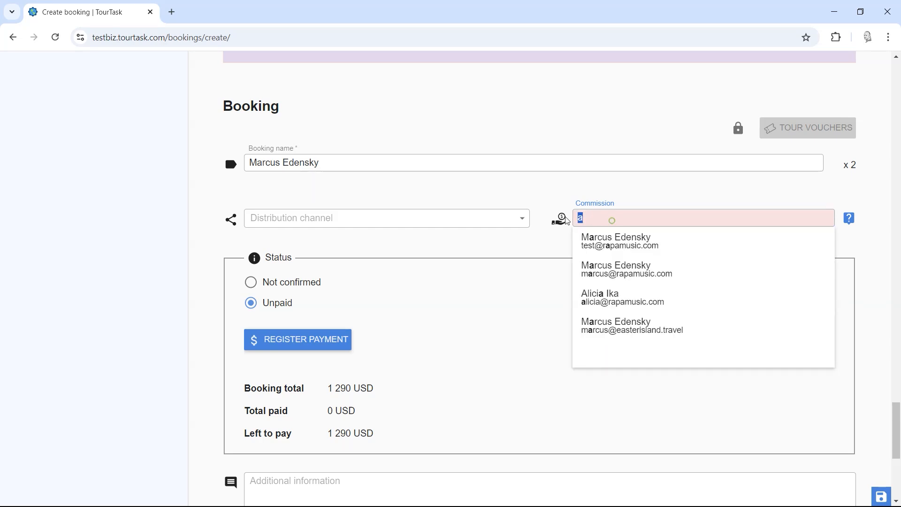
pyautogui.click(531, 248)
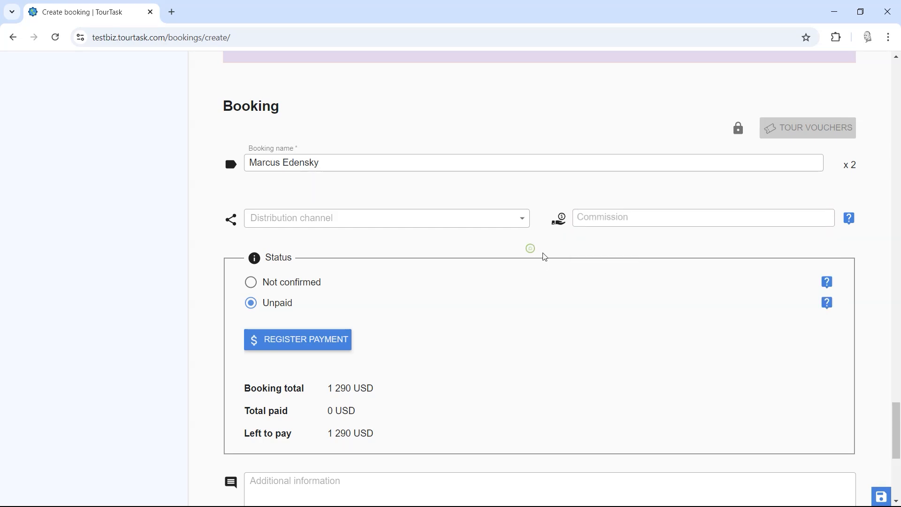
pyautogui.scroll(20, 465, 261)
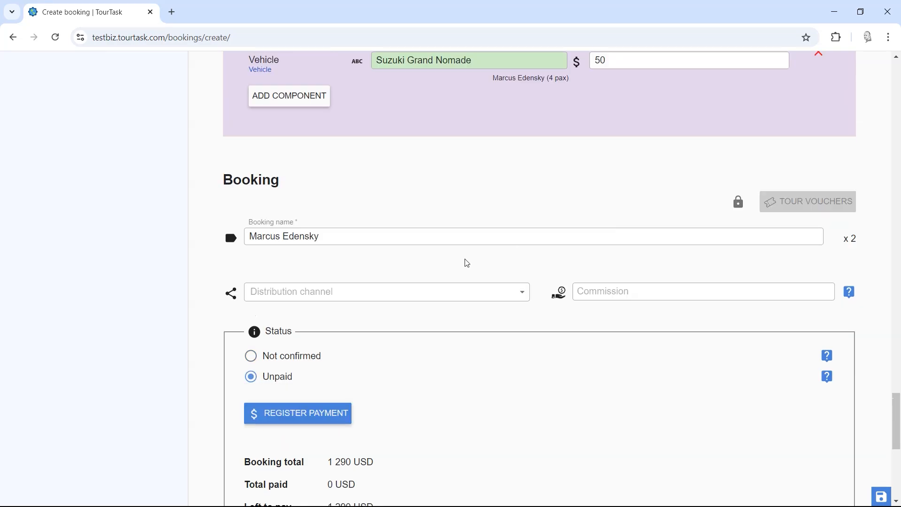
pyautogui.scroll(20, 234, 290)
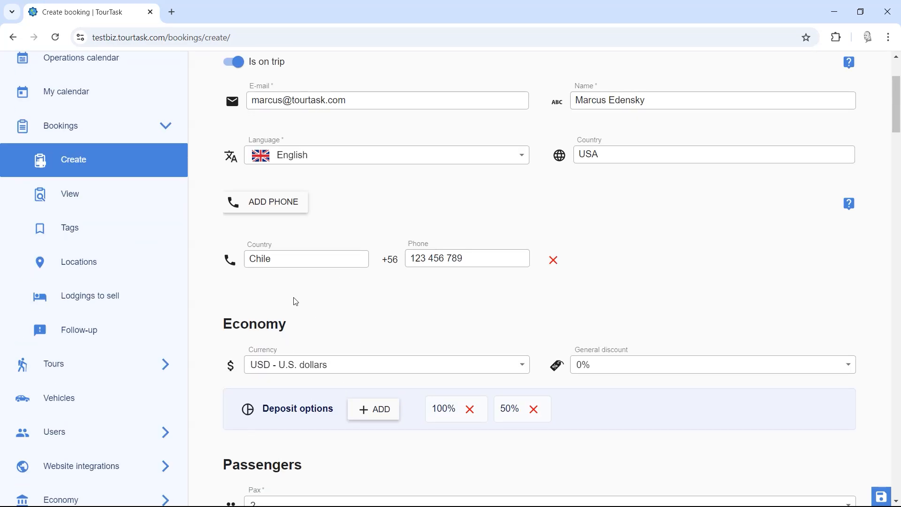
pyautogui.scroll(-4, 296, 301)
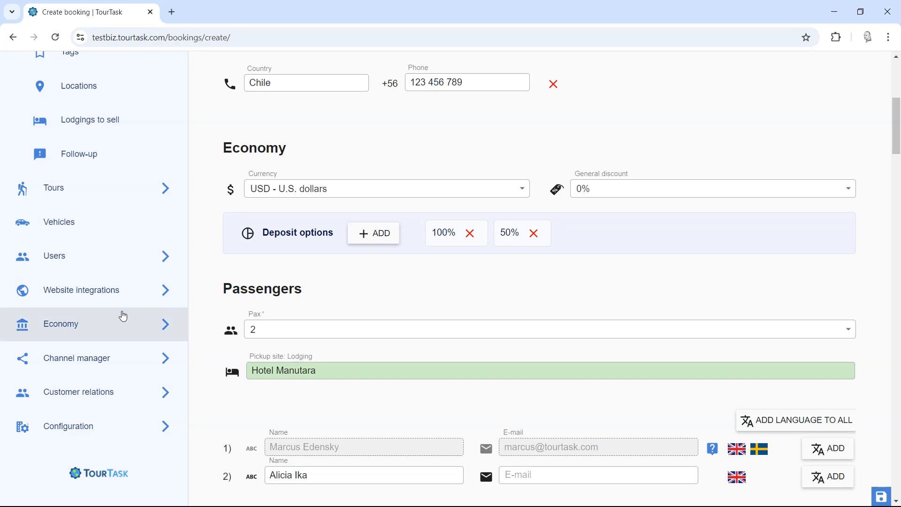
pyautogui.click(84, 330)
pyautogui.click(96, 367)
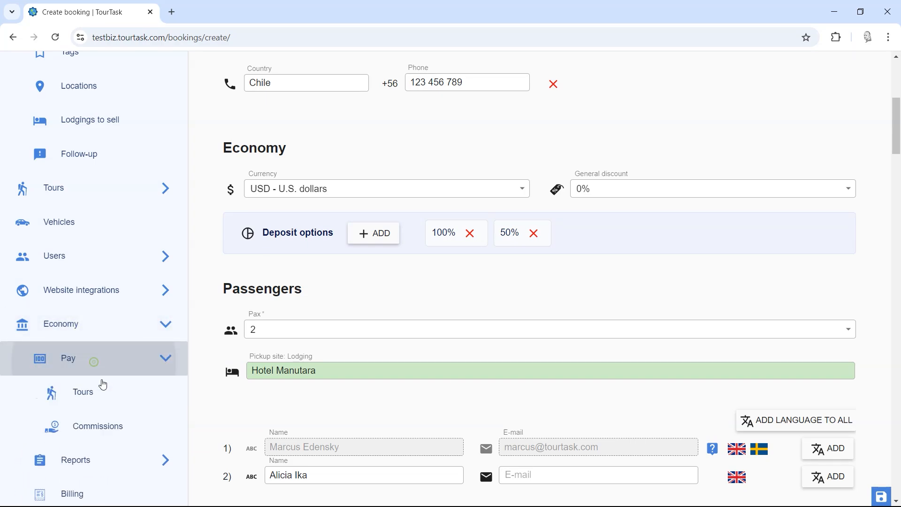
pyautogui.click(145, 335)
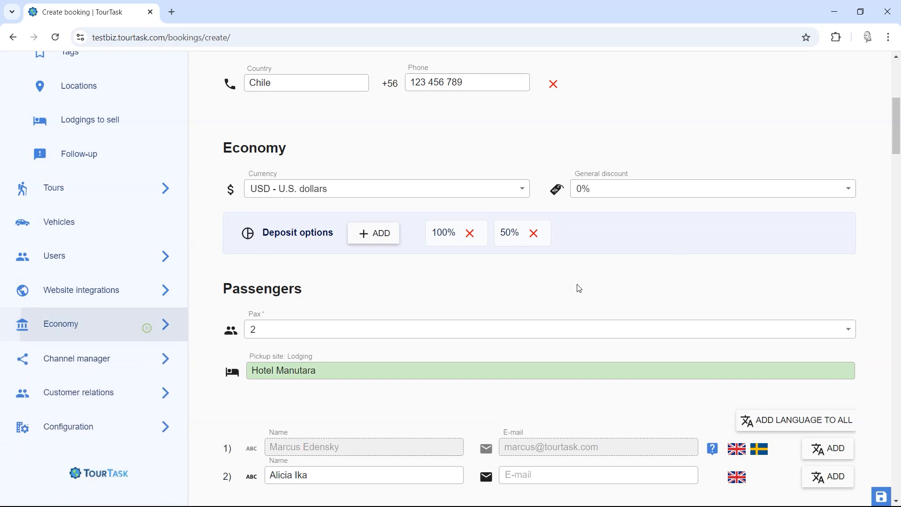
pyautogui.moveTo(896, 144); pyautogui.dragTo(887, 457)
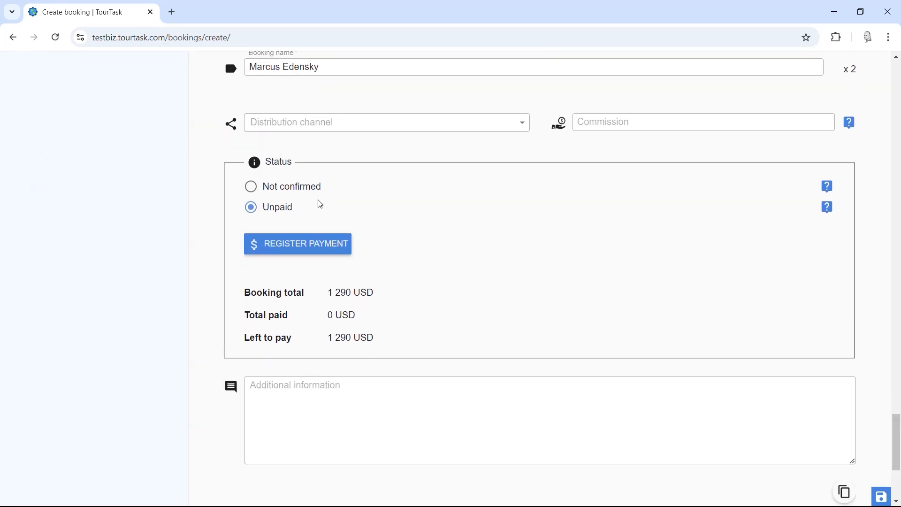
pyautogui.doubleClick(267, 165)
pyautogui.click(470, 229)
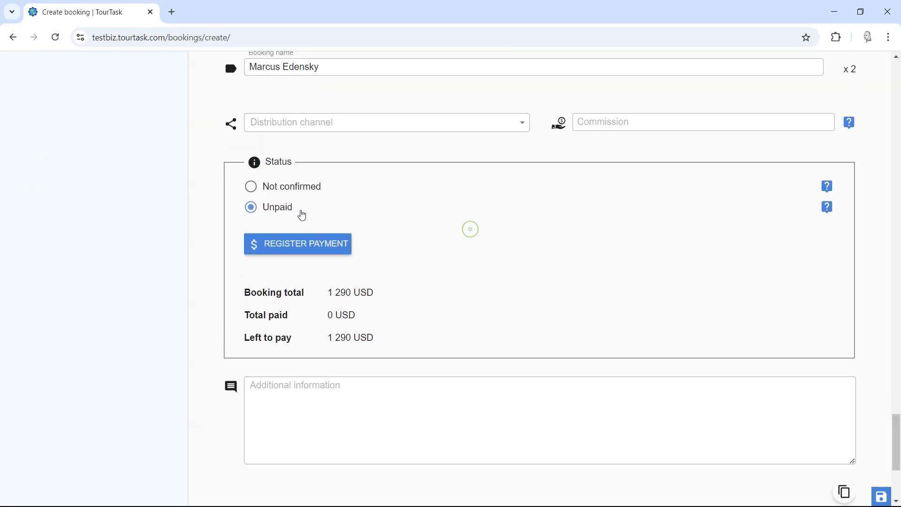
# Step: Start registering a transfer payment, abandoning the cash payment option
pyautogui.click(295, 246)
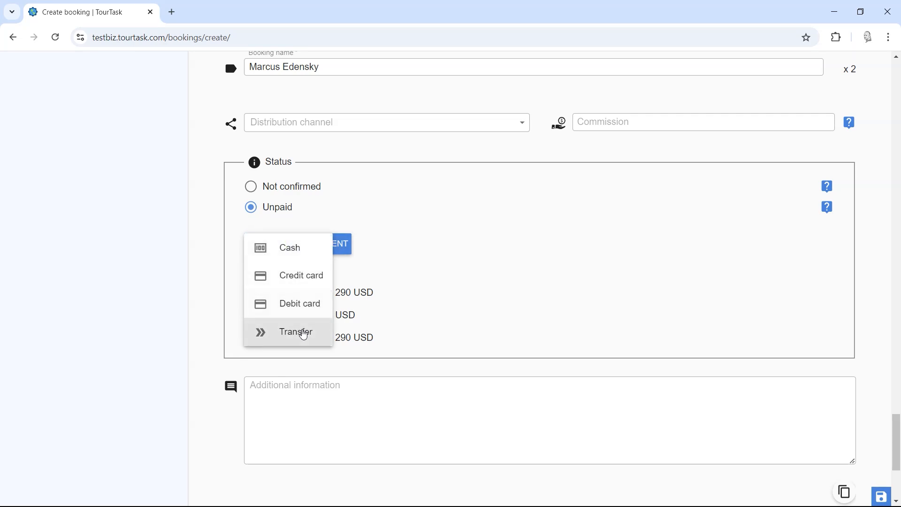
pyautogui.click(296, 257)
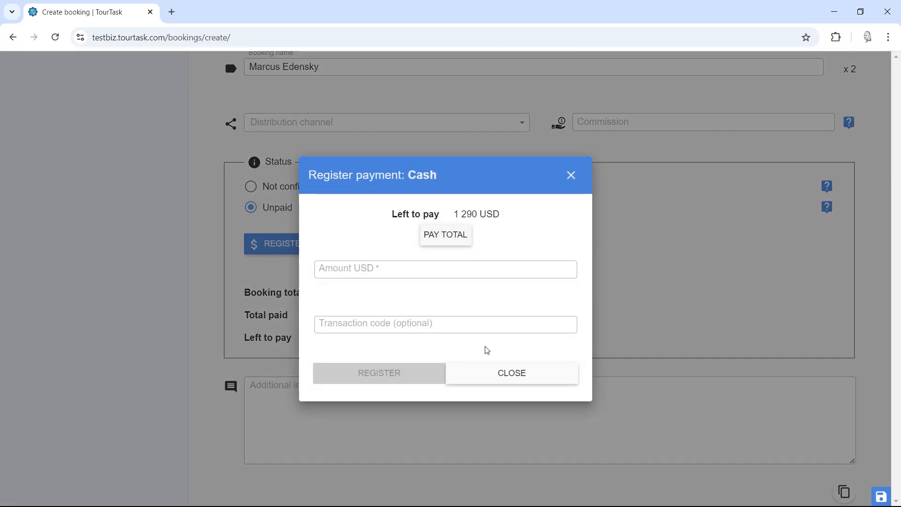
pyautogui.click(487, 377)
pyautogui.click(281, 248)
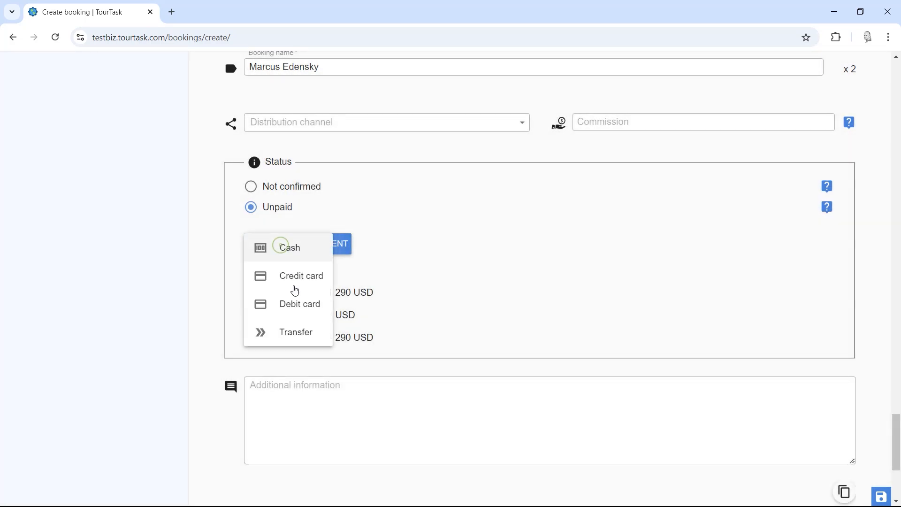
pyautogui.click(277, 331)
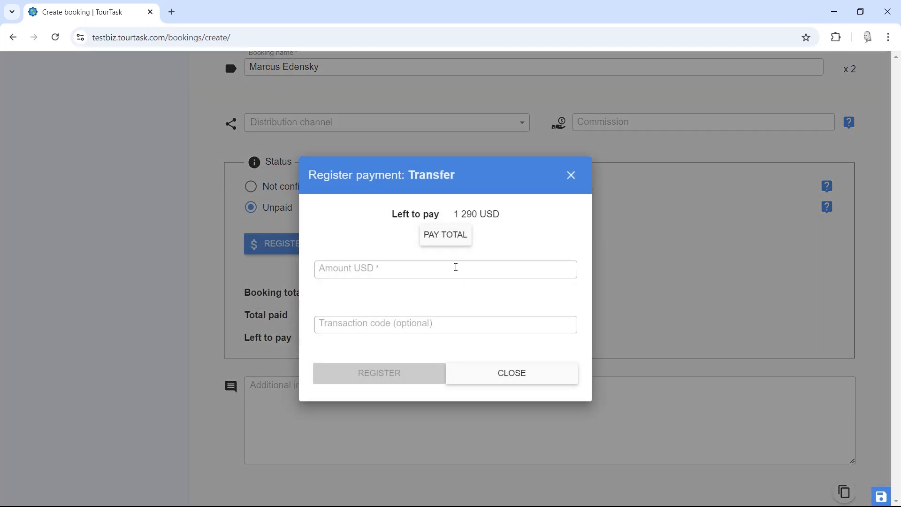
# Step: Register 500 USD by transfer, leaving the booking Deposit paid with 790 USD due
pyautogui.click(446, 236)
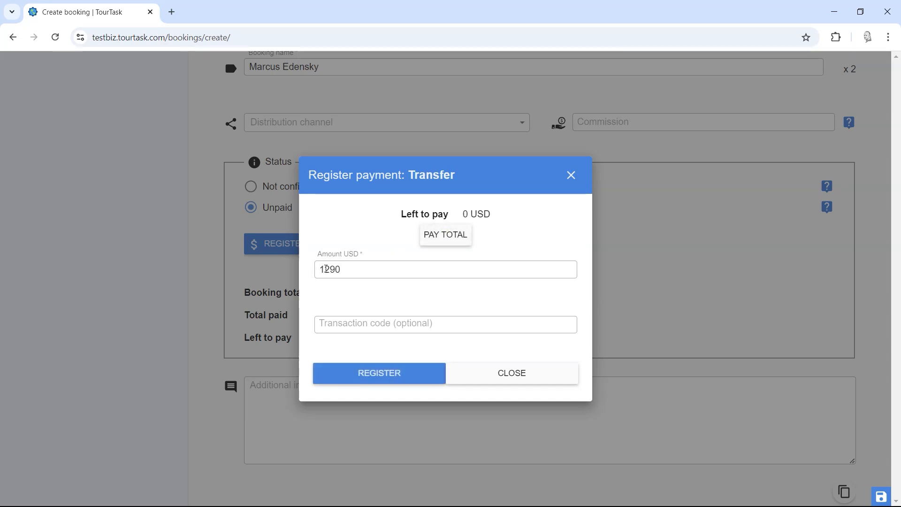
pyautogui.moveTo(343, 270); pyautogui.dragTo(281, 265)
pyautogui.write('500')
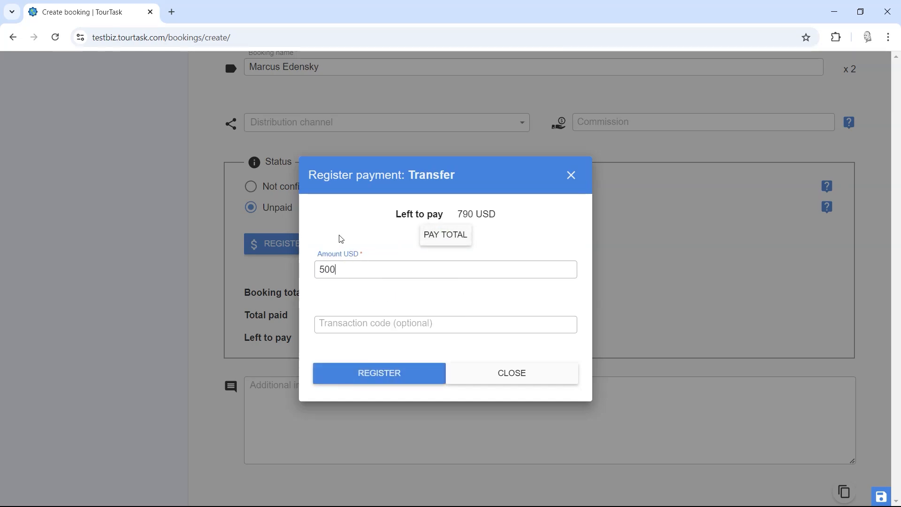
pyautogui.click(365, 407)
pyautogui.scroll(-1, 406, 335)
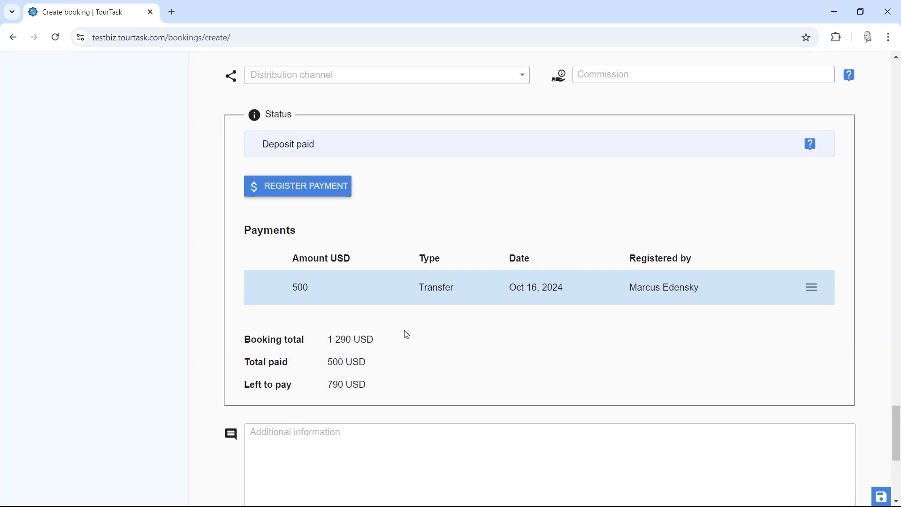
pyautogui.moveTo(266, 144); pyautogui.dragTo(345, 146)
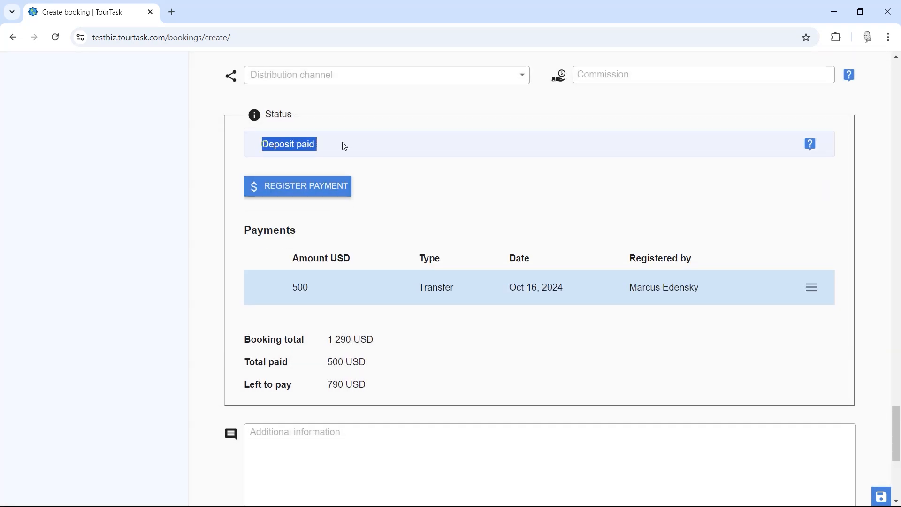
pyautogui.click(419, 153)
pyautogui.scroll(-6, 446, 298)
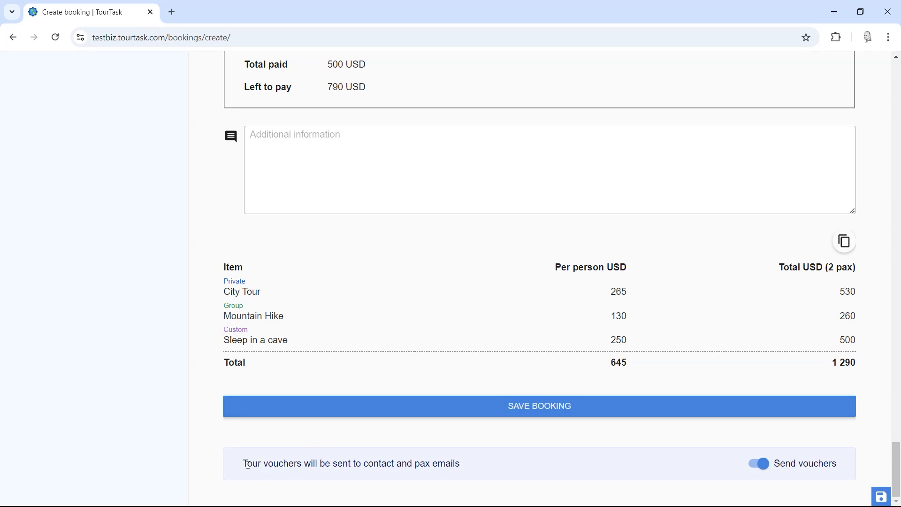
# Step: Turn off sending vouchers, save the booking and close the Success dialog
pyautogui.moveTo(246, 465); pyautogui.dragTo(467, 464)
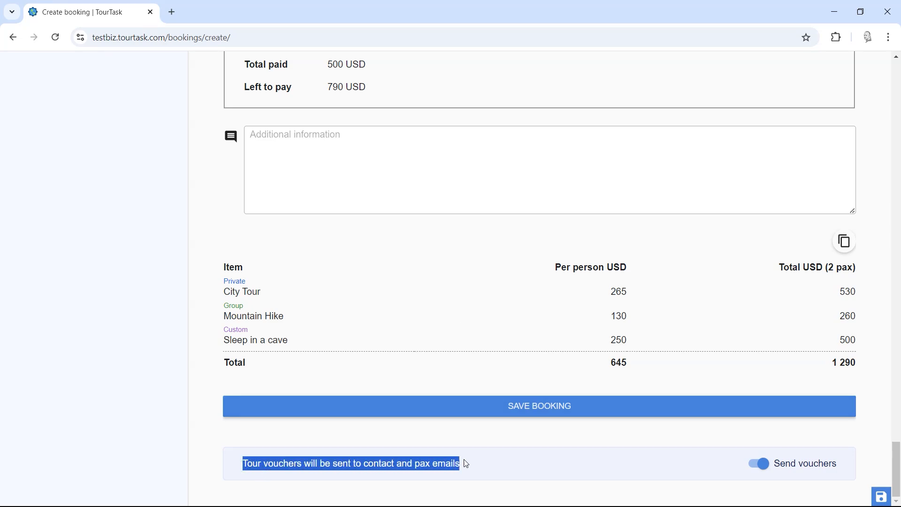
pyautogui.click(517, 461)
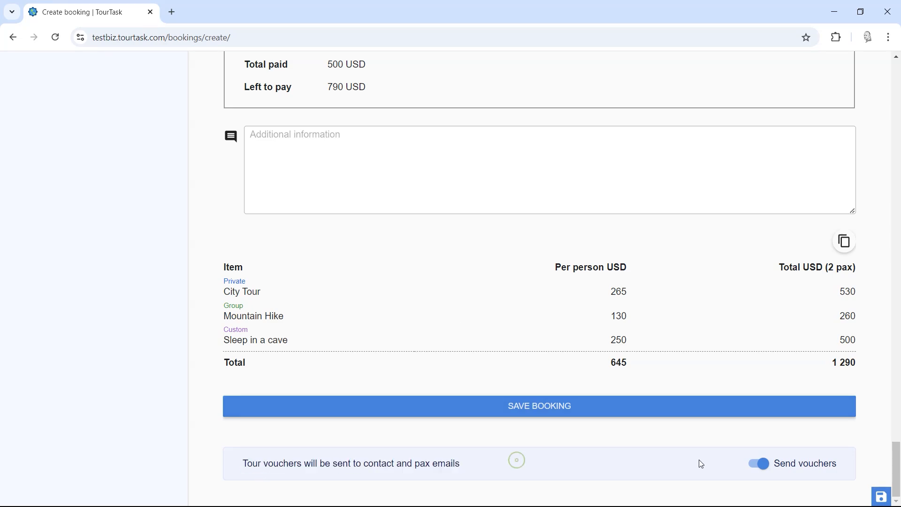
pyautogui.click(756, 464)
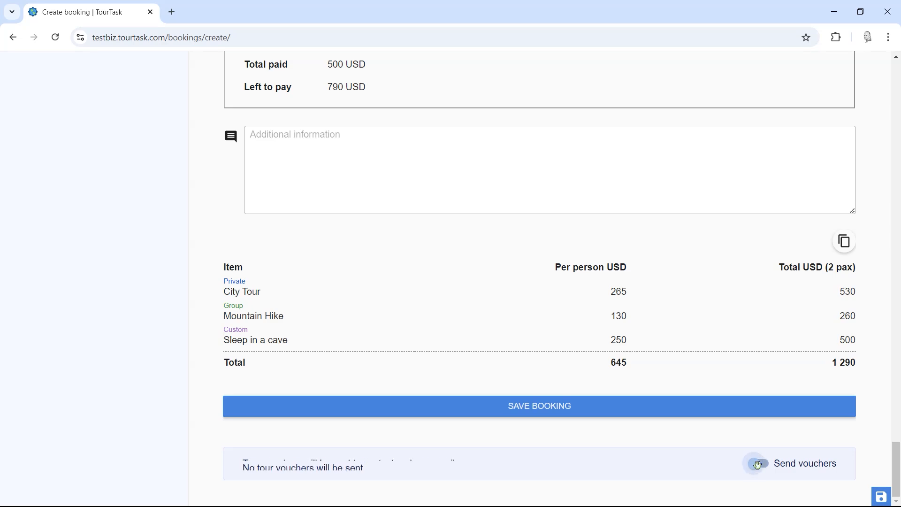
pyautogui.click(491, 409)
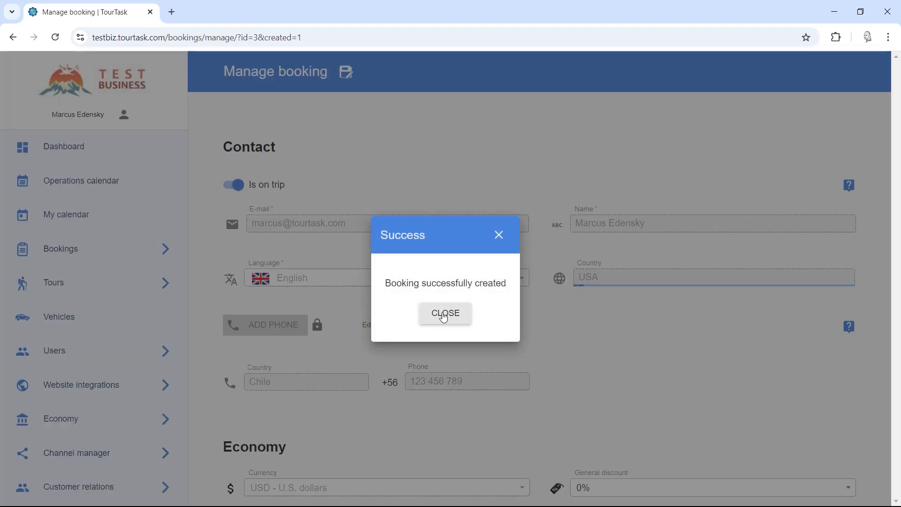
pyautogui.click(441, 314)
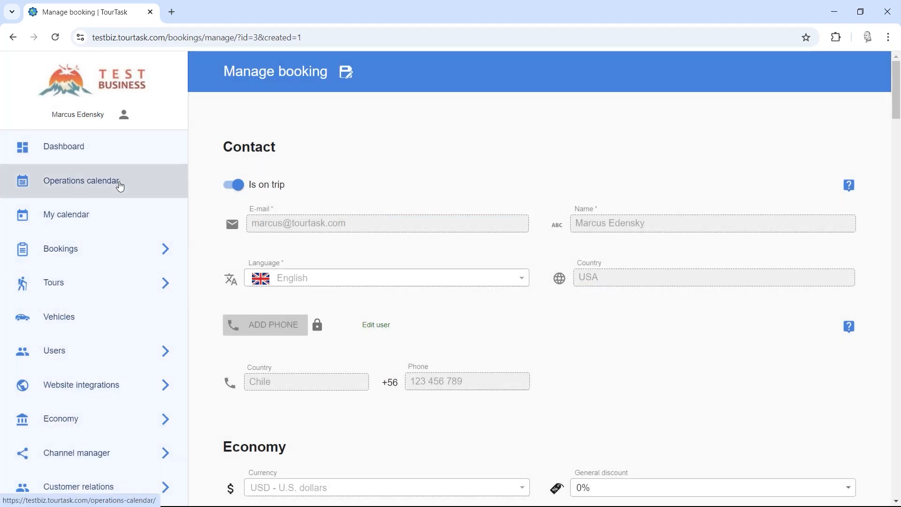
# Step: Check the Oct 22–25 tours on the Operations calendar and open the public page in a new tab
pyautogui.click(120, 187)
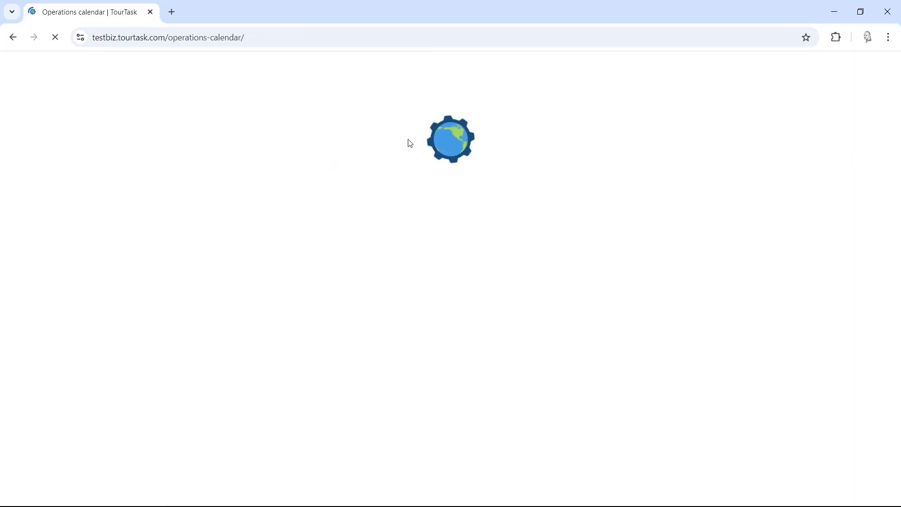
pyautogui.moveTo(897, 77); pyautogui.dragTo(896, 205)
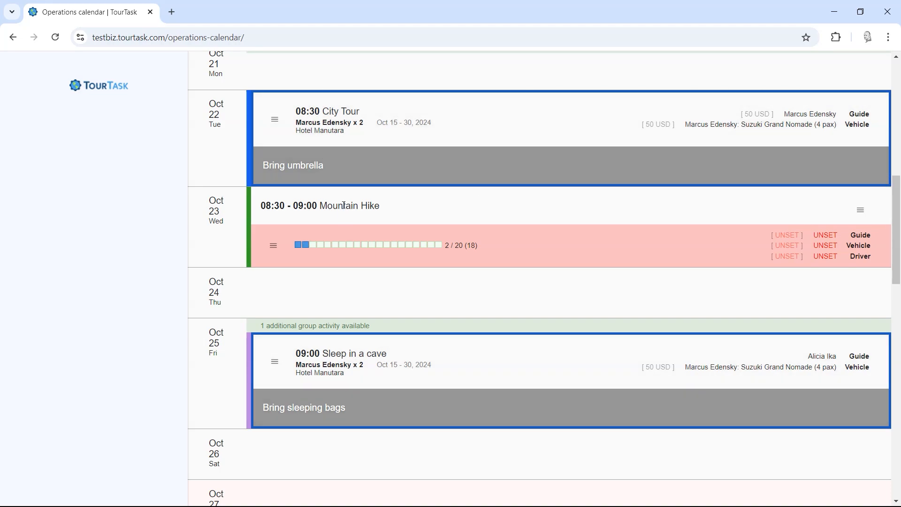
pyautogui.moveTo(309, 248)
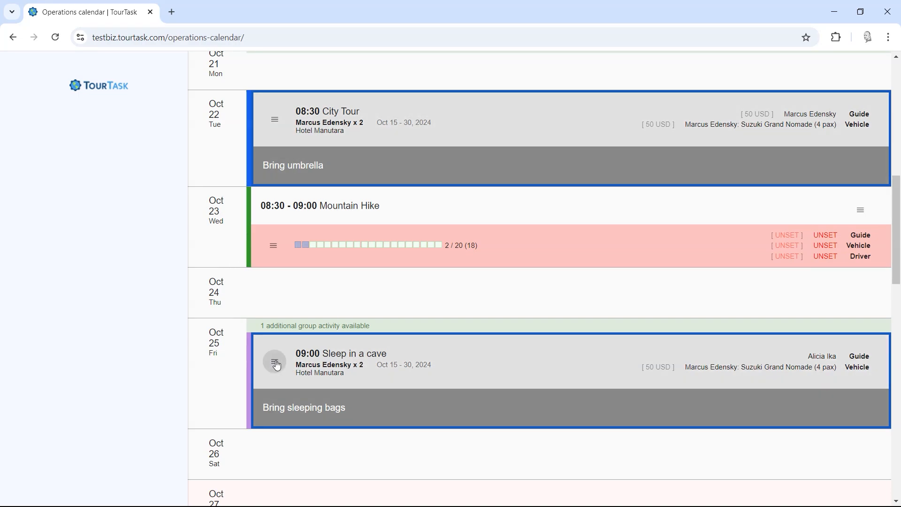
pyautogui.click(277, 364)
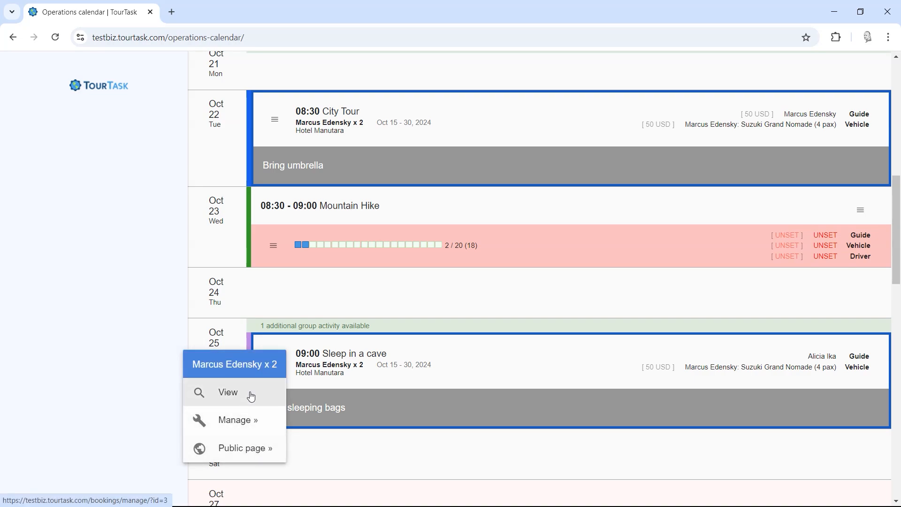
pyautogui.rightClick(229, 453)
pyautogui.click(253, 333)
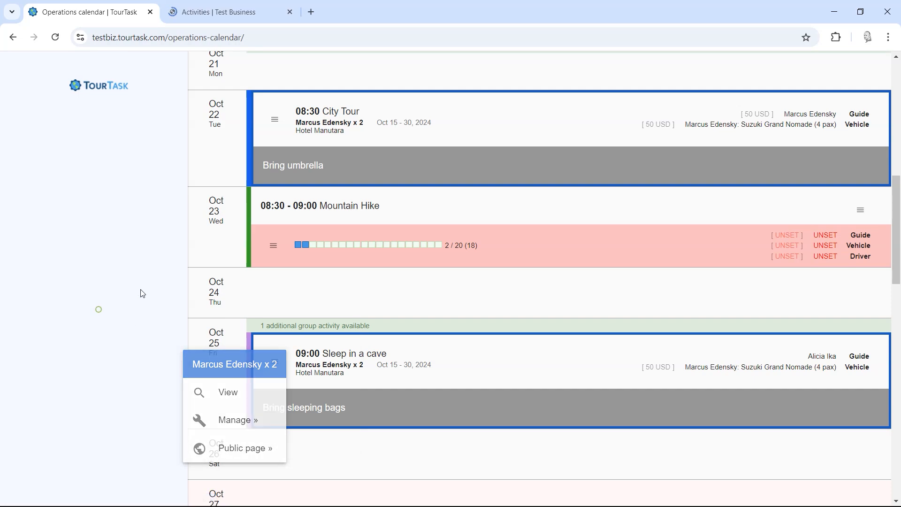
pyautogui.click(215, 6)
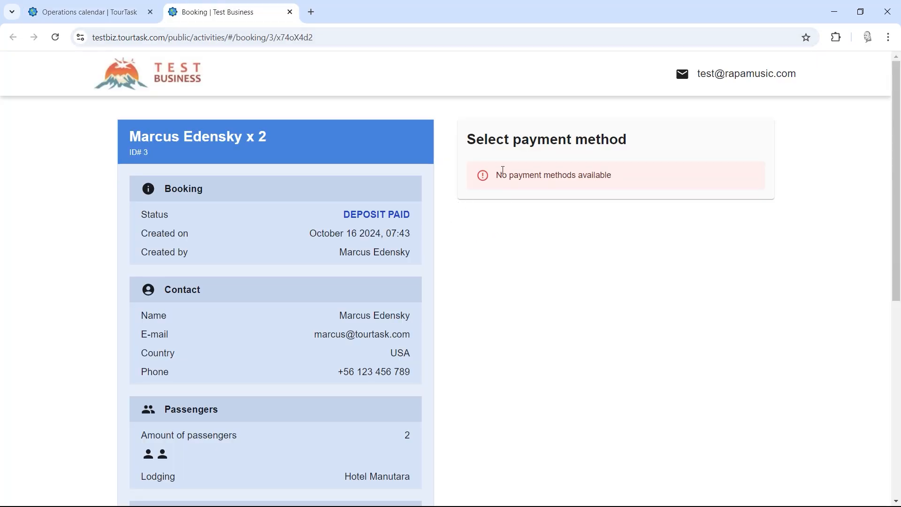
pyautogui.moveTo(470, 138); pyautogui.dragTo(654, 140)
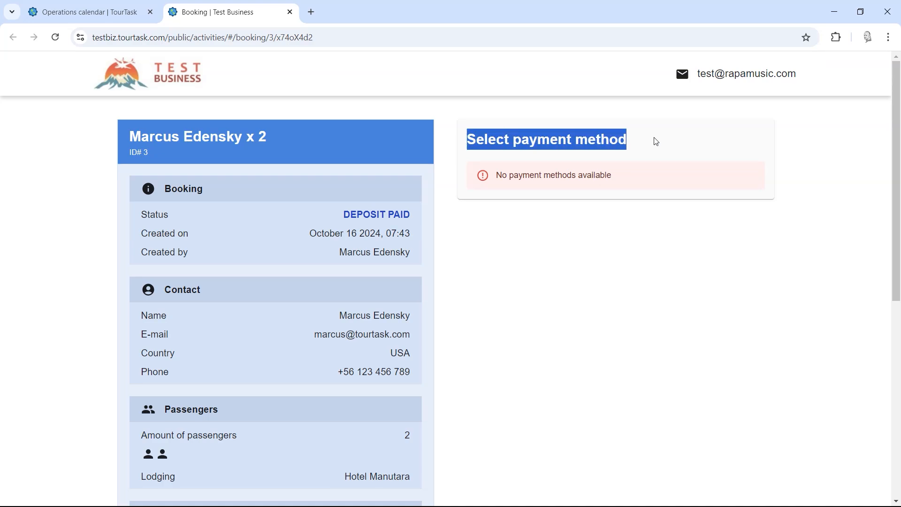
pyautogui.click(668, 141)
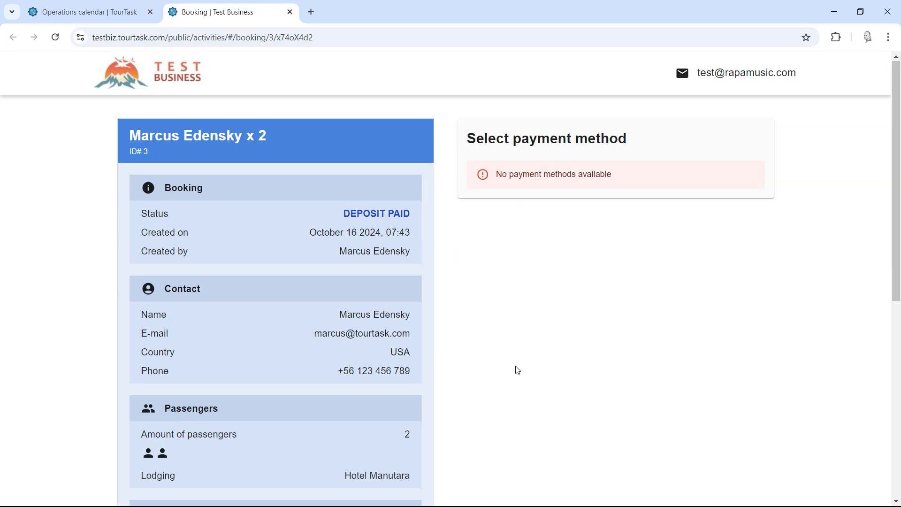
pyautogui.scroll(-6, 517, 368)
pyautogui.scroll(6, 511, 350)
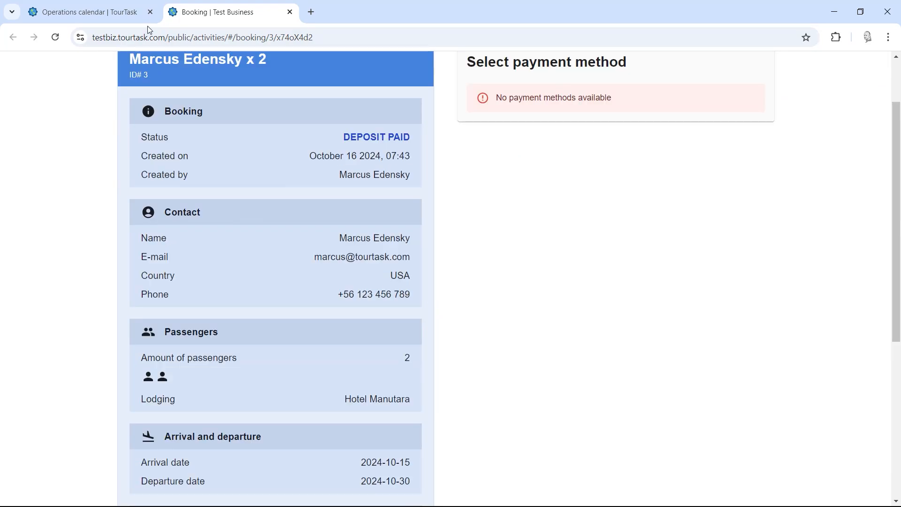
pyautogui.click(108, 12)
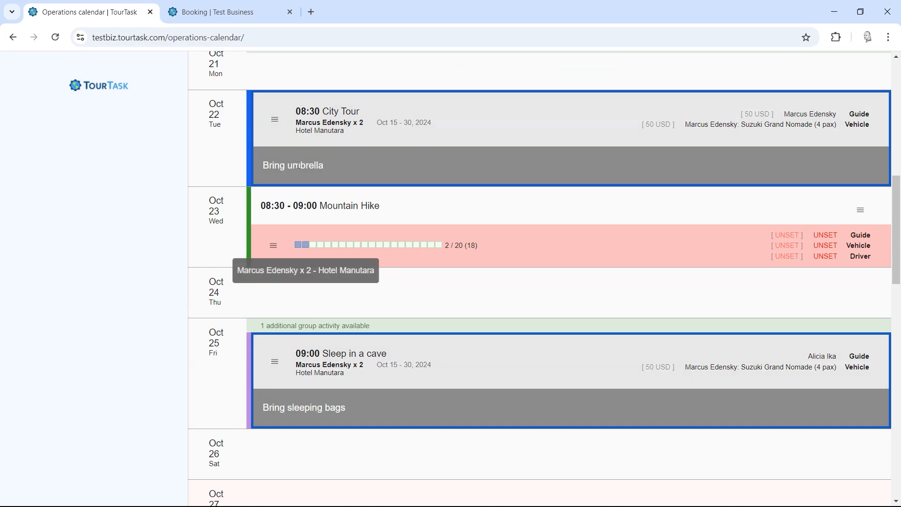
pyautogui.click(307, 246)
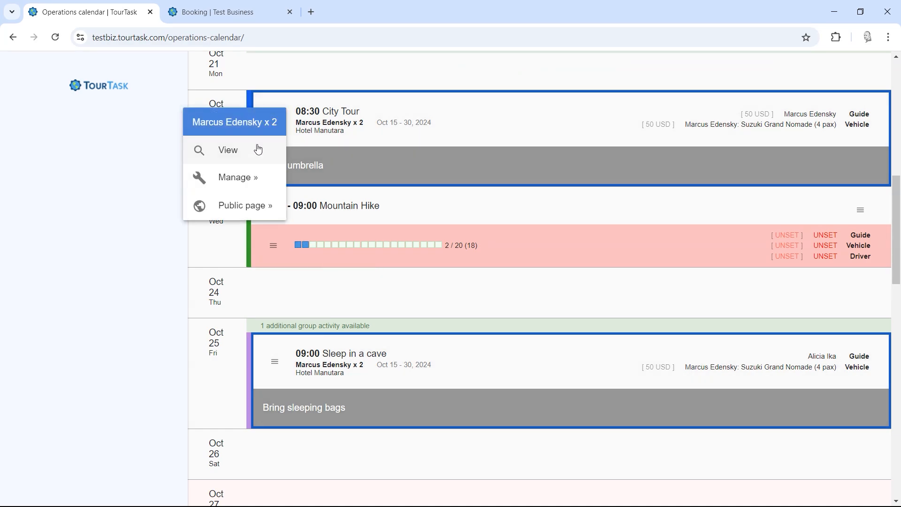
pyautogui.click(129, 188)
pyautogui.click(277, 122)
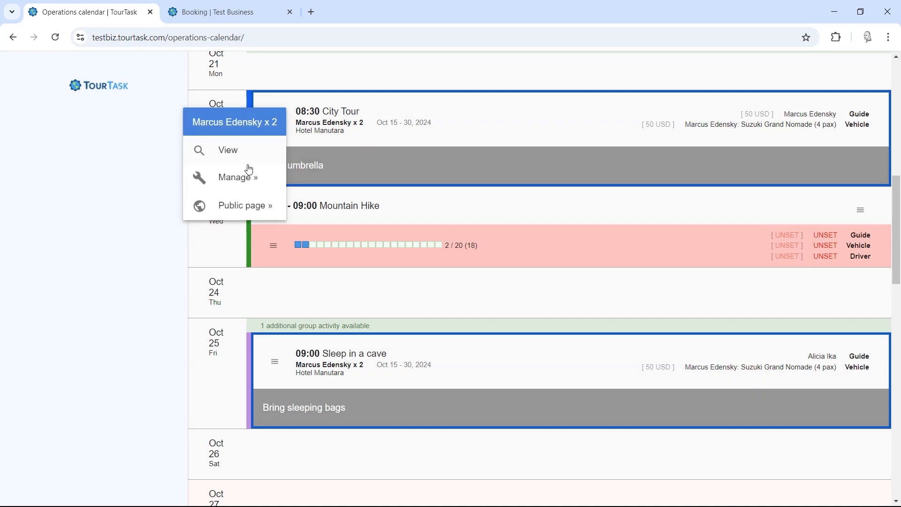
pyautogui.click(131, 221)
pyautogui.click(308, 246)
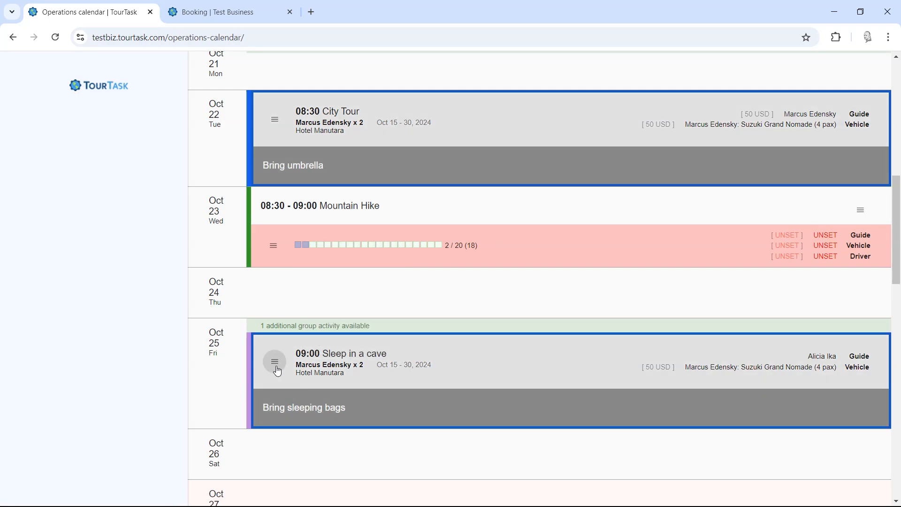
pyautogui.click(275, 361)
pyautogui.scroll(10, 118, 339)
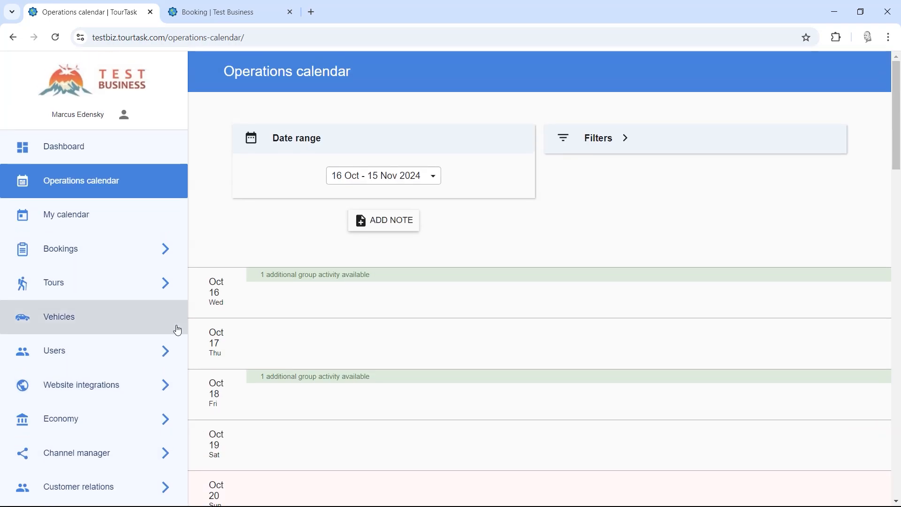
# Step: Find booking #3 in the View bookings list and open its Manage page
pyautogui.click(108, 255)
pyautogui.click(105, 324)
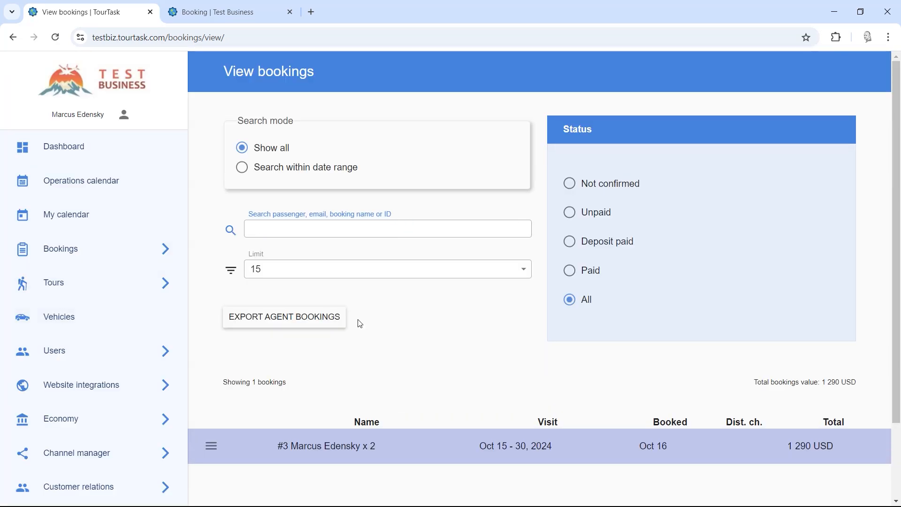
pyautogui.scroll(-2, 454, 325)
pyautogui.scroll(2, 428, 284)
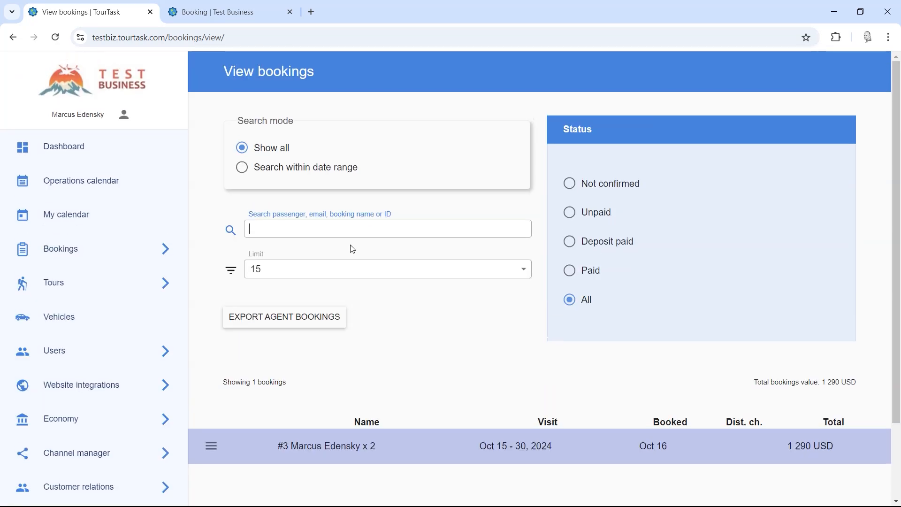
pyautogui.click(290, 226)
pyautogui.click(436, 367)
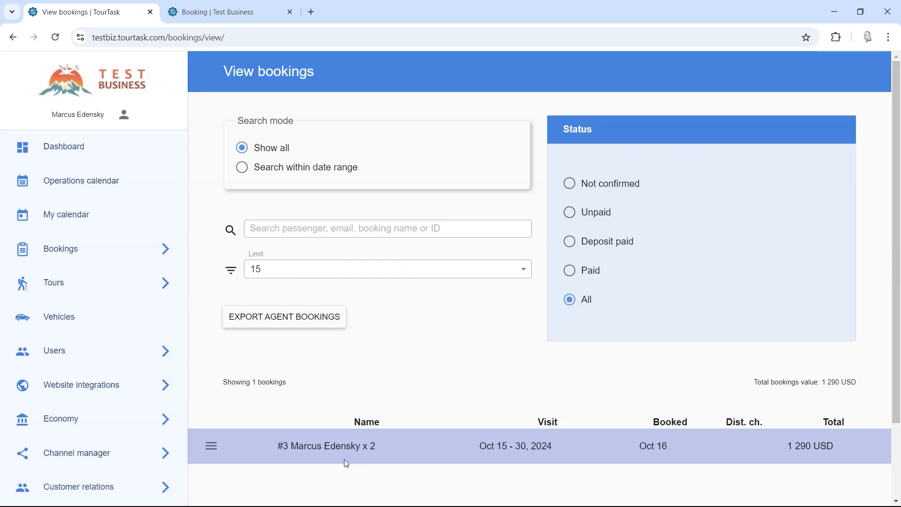
pyautogui.click(304, 231)
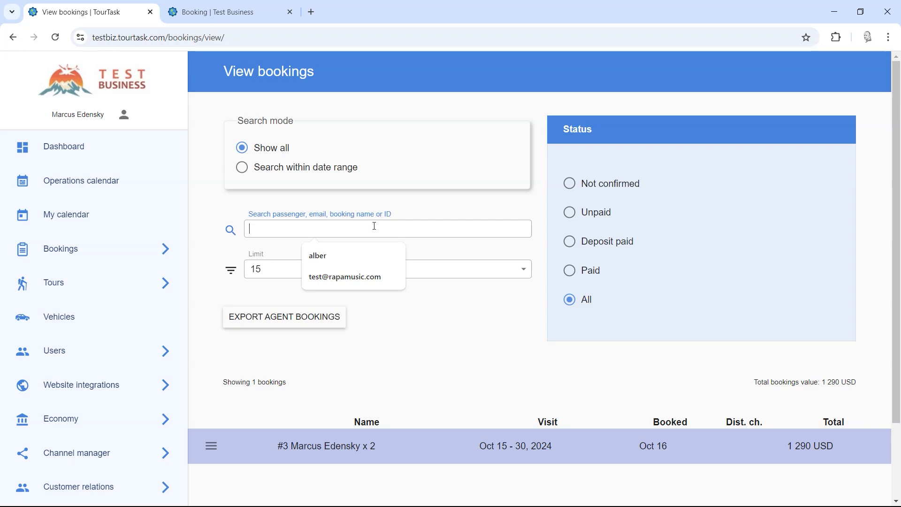
pyautogui.click(460, 355)
pyautogui.scroll(-2, 459, 352)
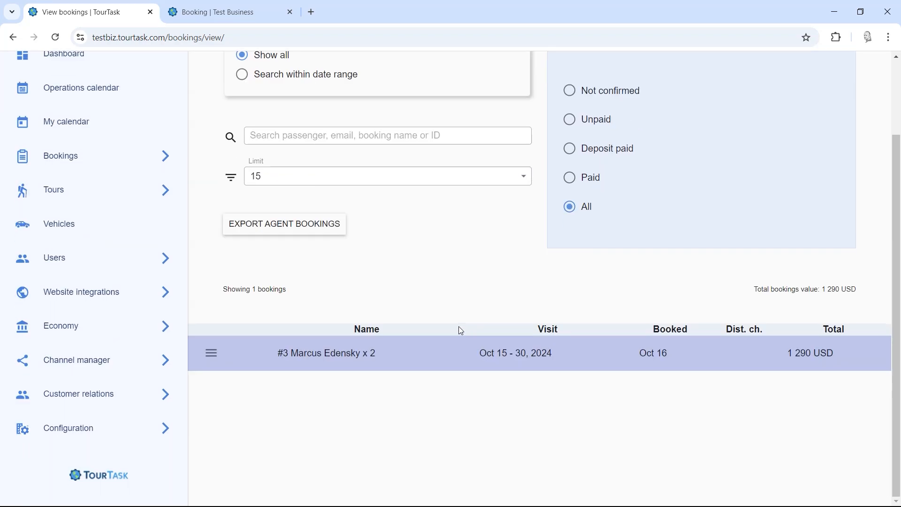
pyautogui.click(214, 356)
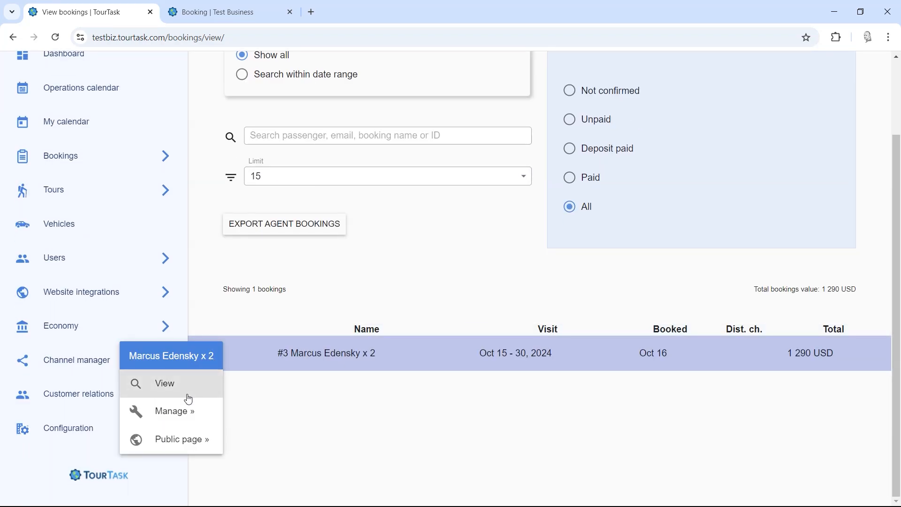
pyautogui.click(190, 417)
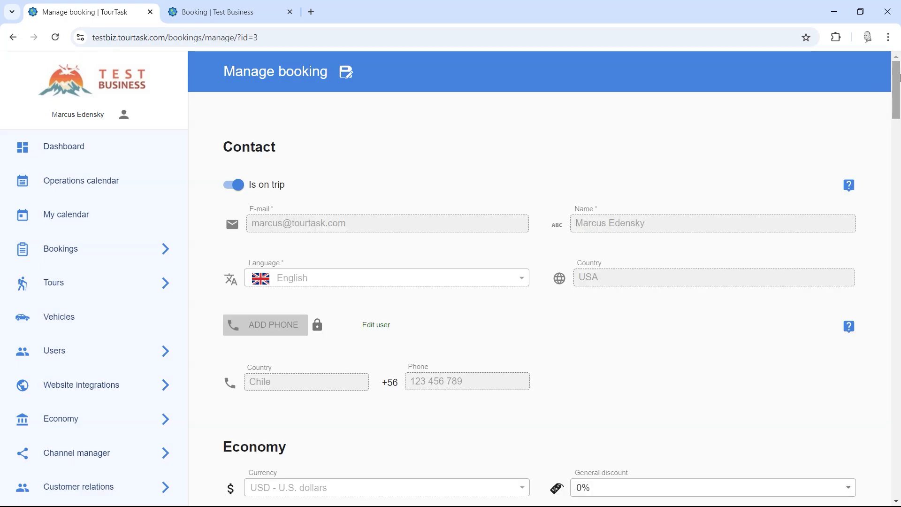
# Step: Scroll down to the Booking section of booking #3's Manage booking page
pyautogui.moveTo(897, 81); pyautogui.dragTo(885, 402)
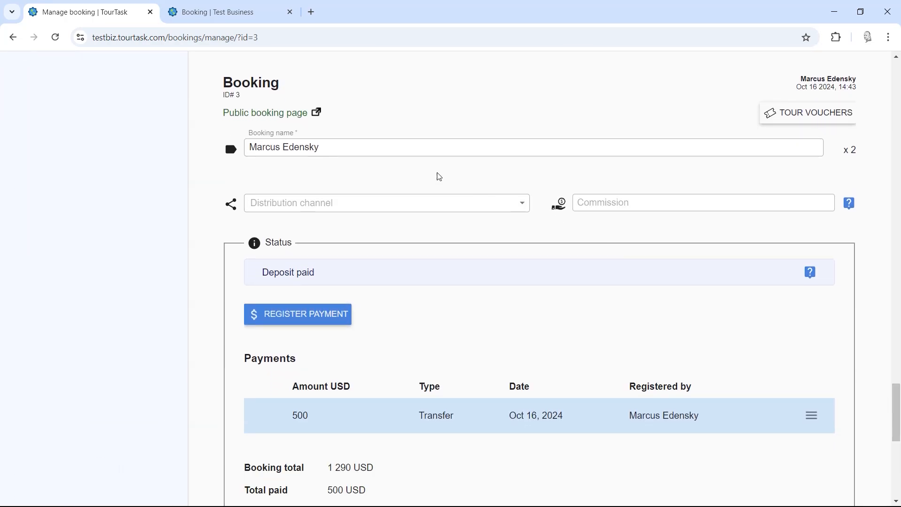
pyautogui.scroll(4, 137, 164)
pyautogui.scroll(-1, 187, 221)
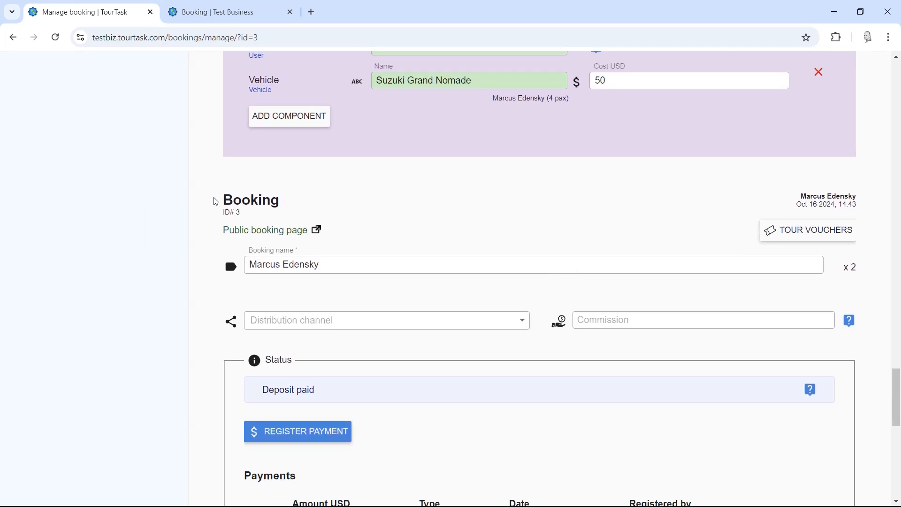
pyautogui.moveTo(216, 202); pyautogui.dragTo(521, 208)
pyautogui.click(522, 208)
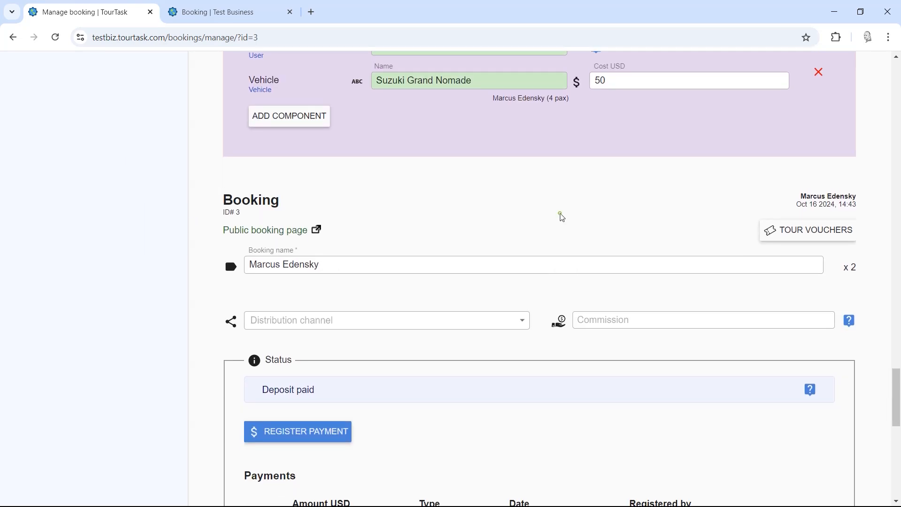
# Step: Open the public booking page in a new tab, check its web address, then return to Manage booking
pyautogui.click(250, 232)
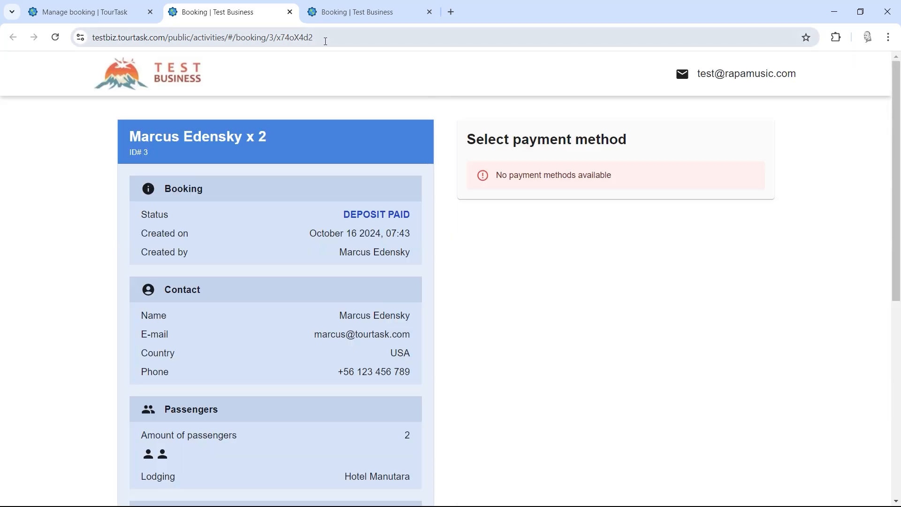
pyautogui.click(325, 40)
pyautogui.click(469, 239)
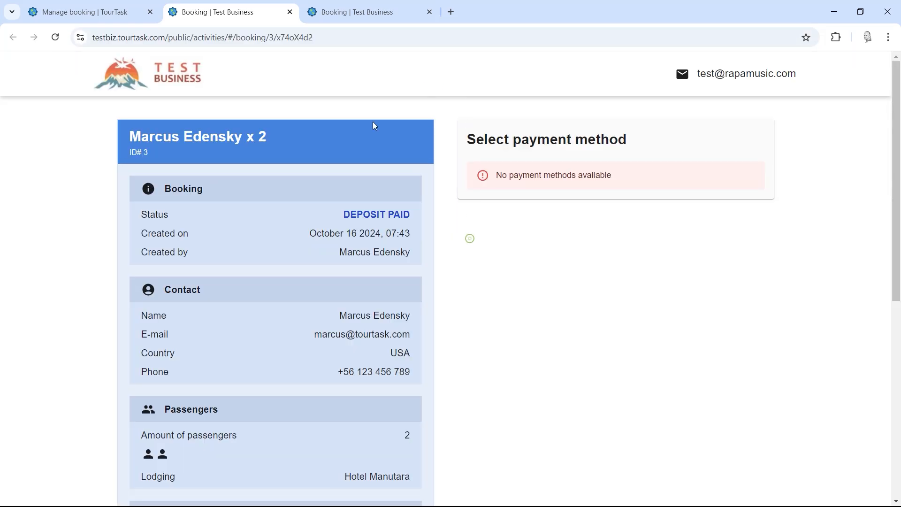
pyautogui.click(329, 37)
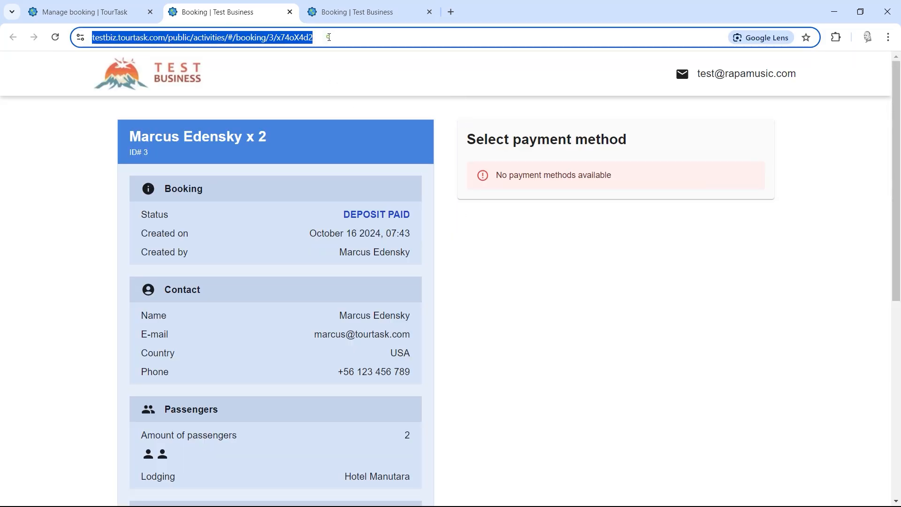
pyautogui.click(87, 4)
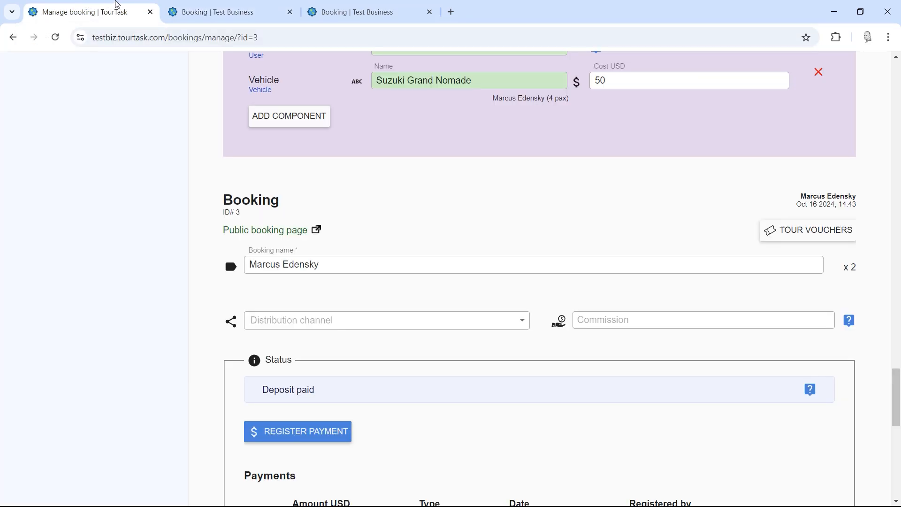
pyautogui.click(804, 233)
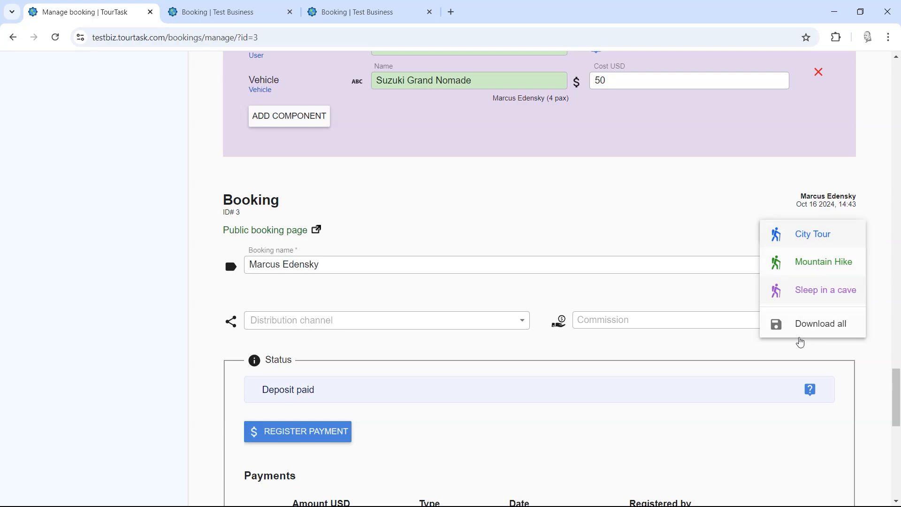
pyautogui.click(682, 236)
pyautogui.moveTo(899, 403); pyautogui.dragTo(899, 477)
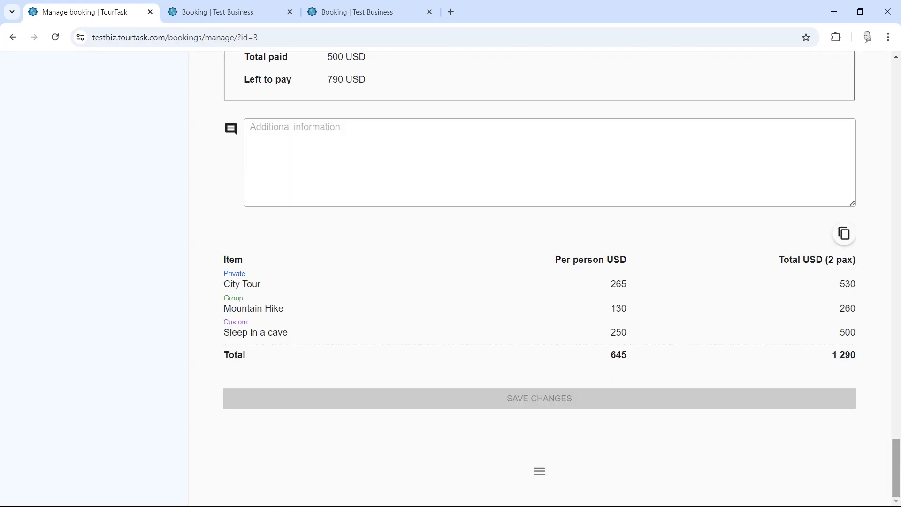
# Step: Copy booking #3's tours table, priced at 645 USD per person for 2 pax, to the clipboard
pyautogui.moveTo(222, 263)
pyautogui.mouseDown()
pyautogui.moveTo(628, 272)
pyautogui.moveTo(865, 352)
pyautogui.moveTo(283, 273)
pyautogui.moveTo(225, 257)
pyautogui.mouseUp()
pyautogui.click(869, 373)
pyautogui.click(436, 266)
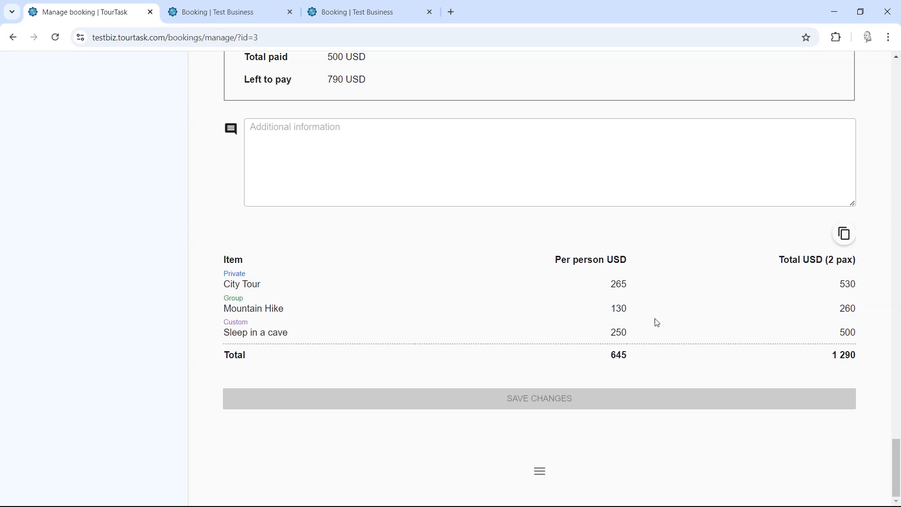
pyautogui.click(844, 235)
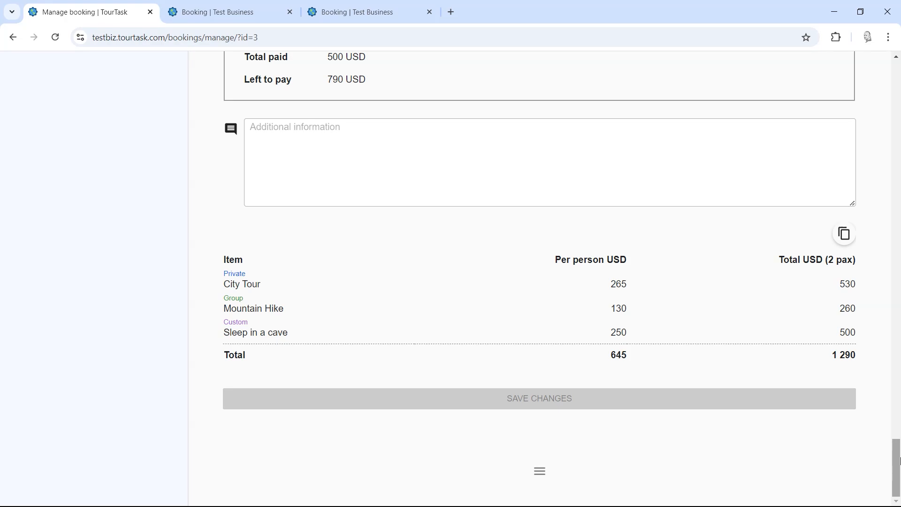
pyautogui.moveTo(899, 465)
pyautogui.mouseDown()
pyautogui.moveTo(899, 71)
pyautogui.moveTo(899, 463)
pyautogui.mouseUp()
pyautogui.moveTo(861, 357); pyautogui.dragTo(258, 242)
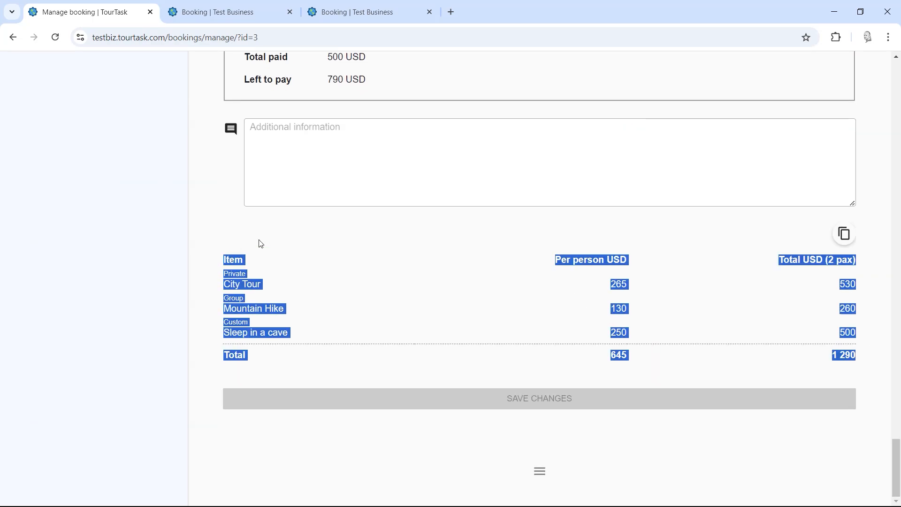
pyautogui.click(360, 238)
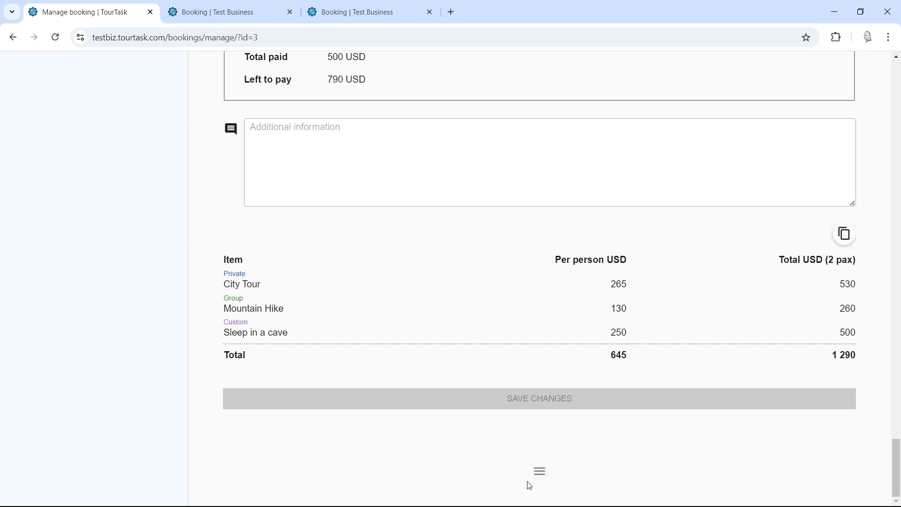
pyautogui.click(540, 474)
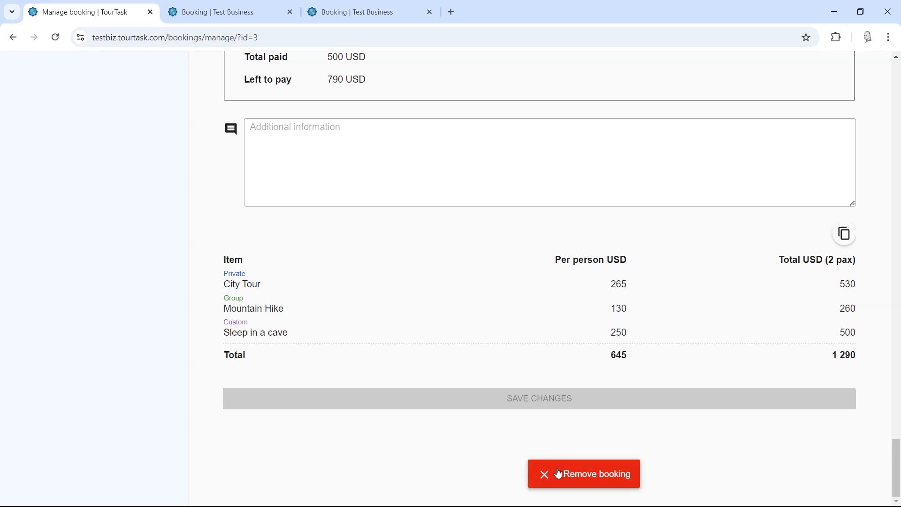
pyautogui.click(555, 473)
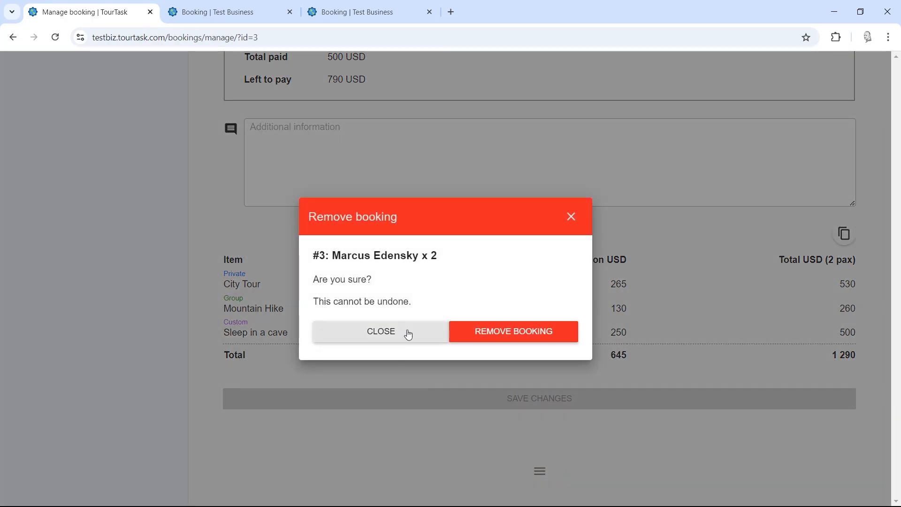
pyautogui.click(409, 336)
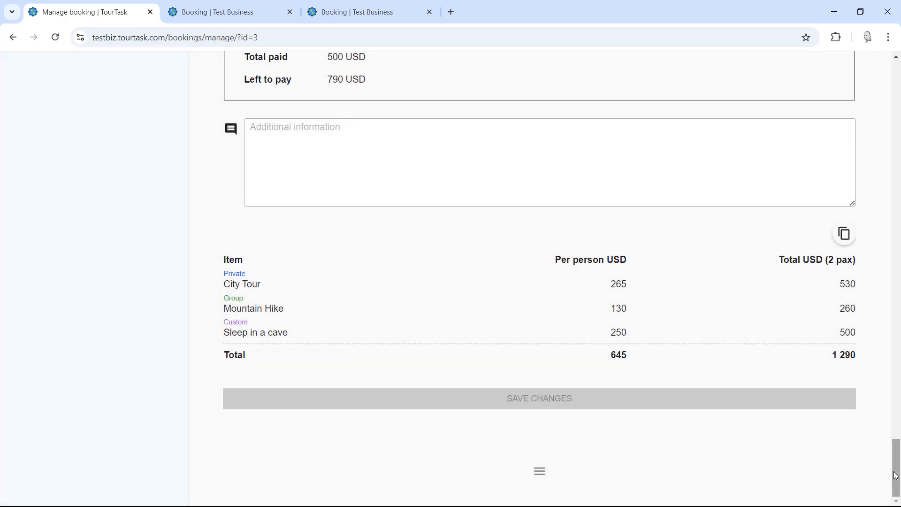
pyautogui.moveTo(897, 476); pyautogui.dragTo(899, 135)
pyautogui.scroll(9, 900, 135)
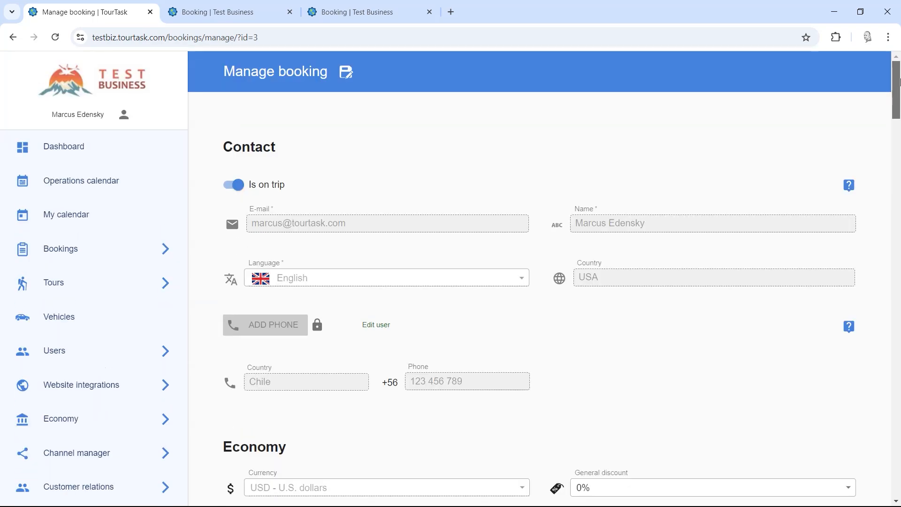